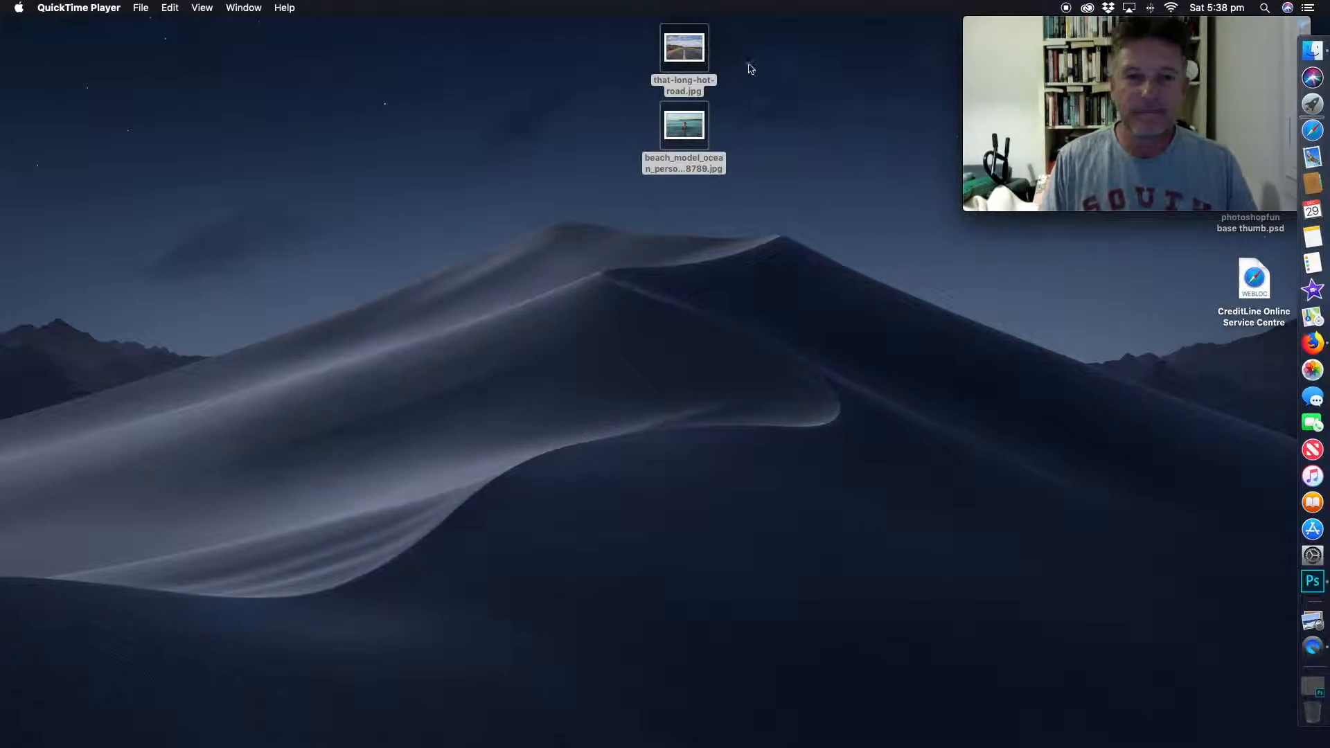
- Open that-long-hot-road.jpg and the beach model photo from the desktop in Photoshop
left_click_drag(745, 36, 651, 170)
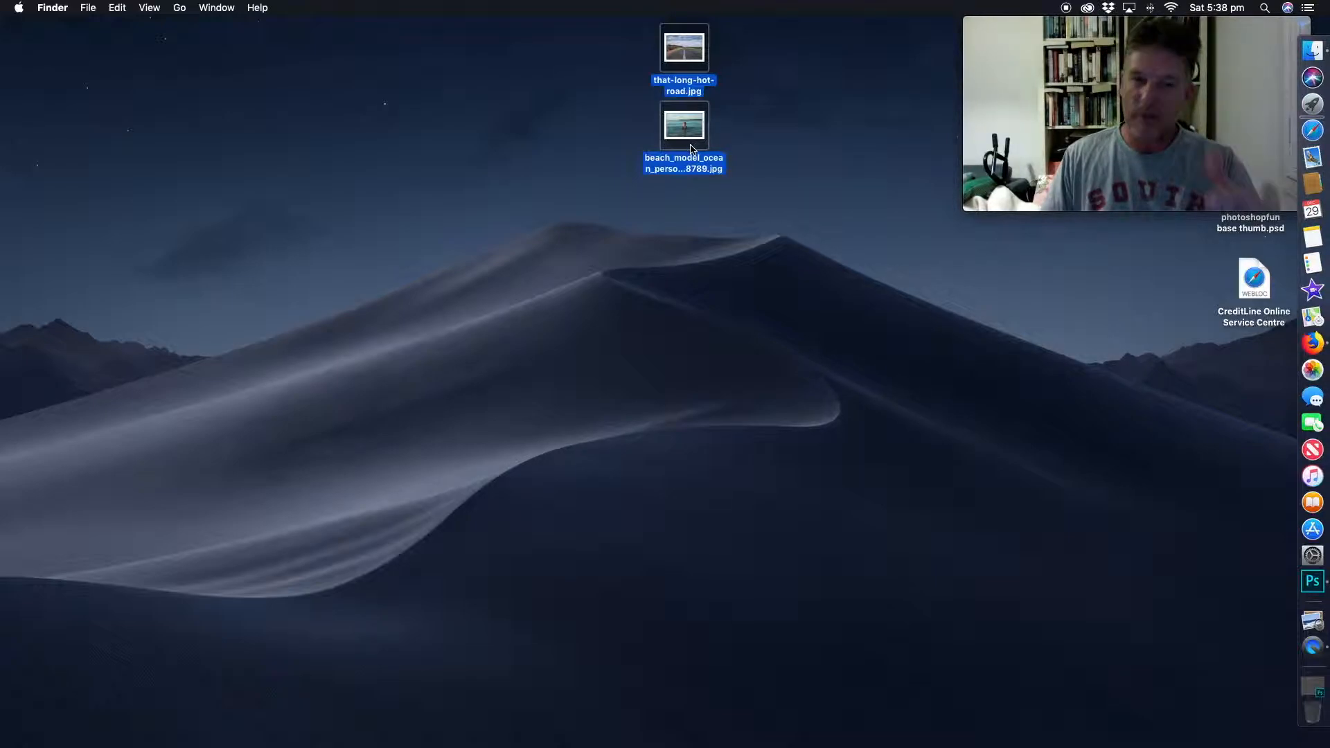
left_click_drag(676, 149, 1307, 585)
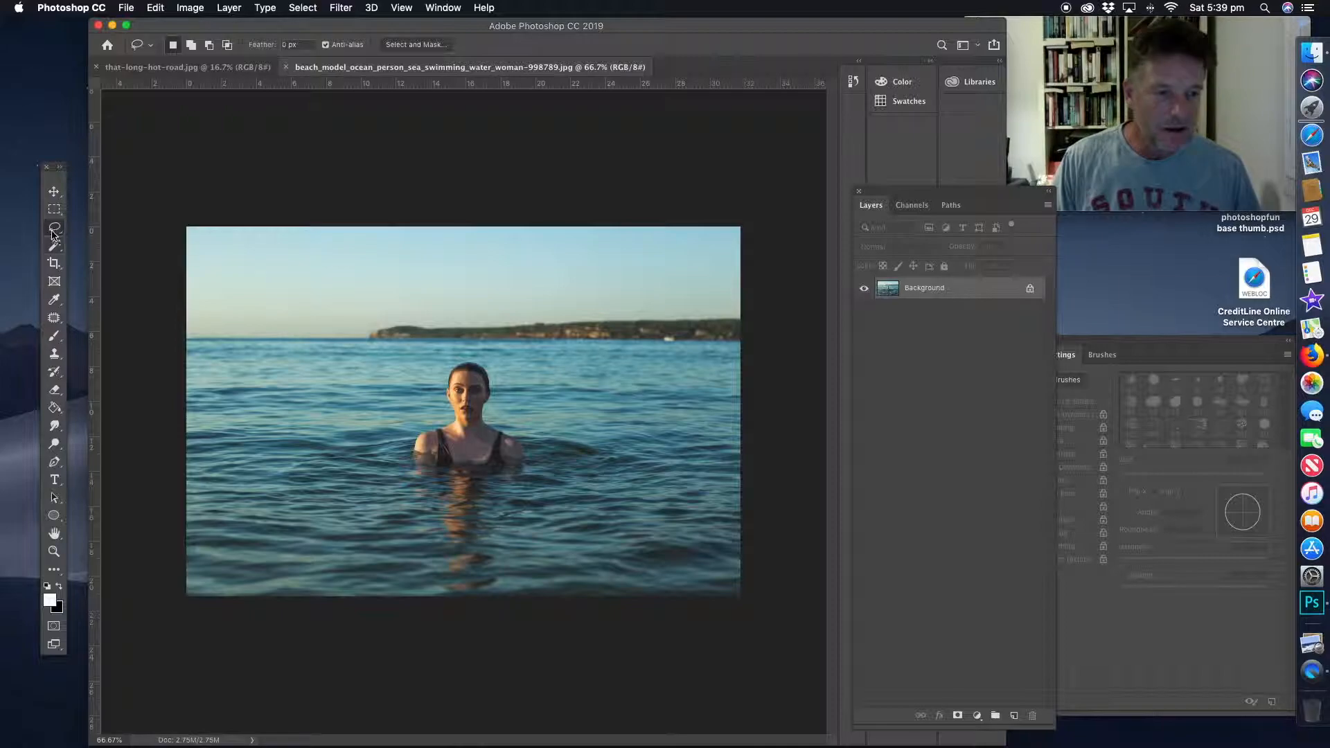
- Copy the entire beach photo and paste it as a new layer into that-long-hot-road.jpg
left_click(309, 12)
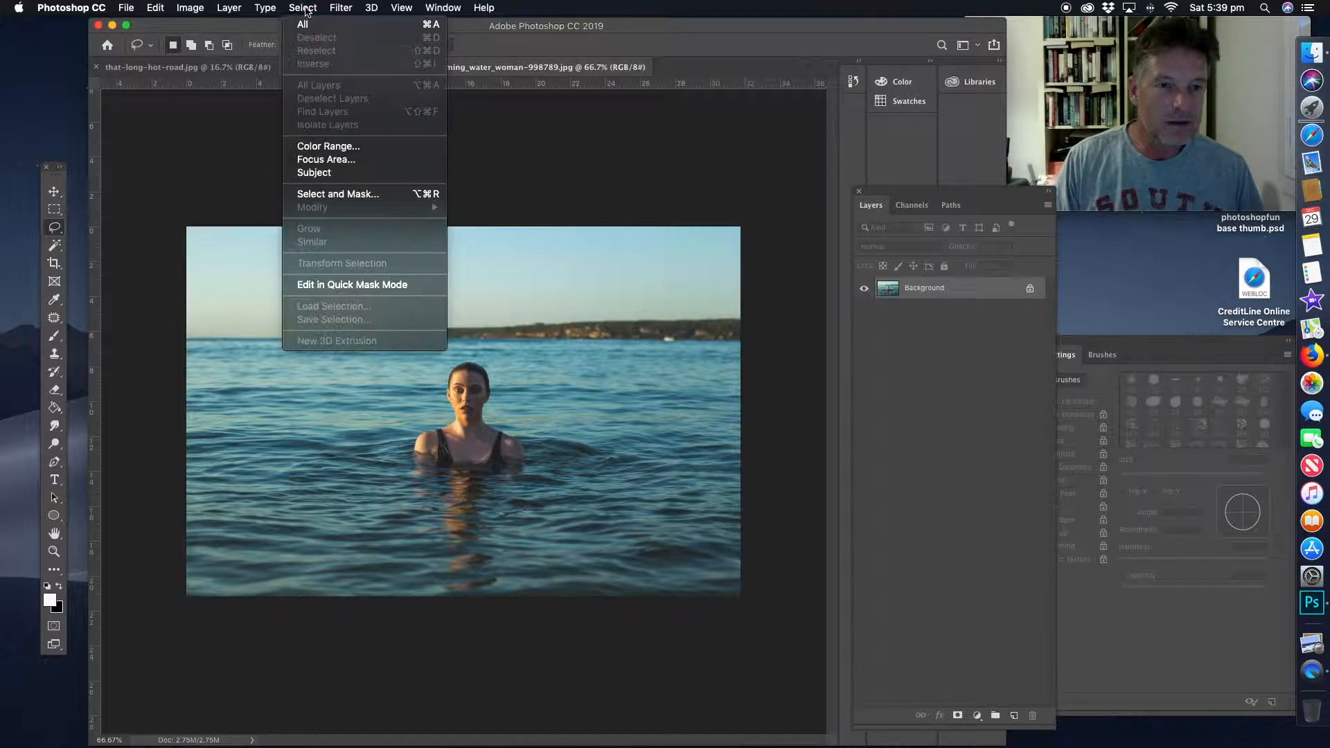
left_click(312, 24)
left_click(154, 8)
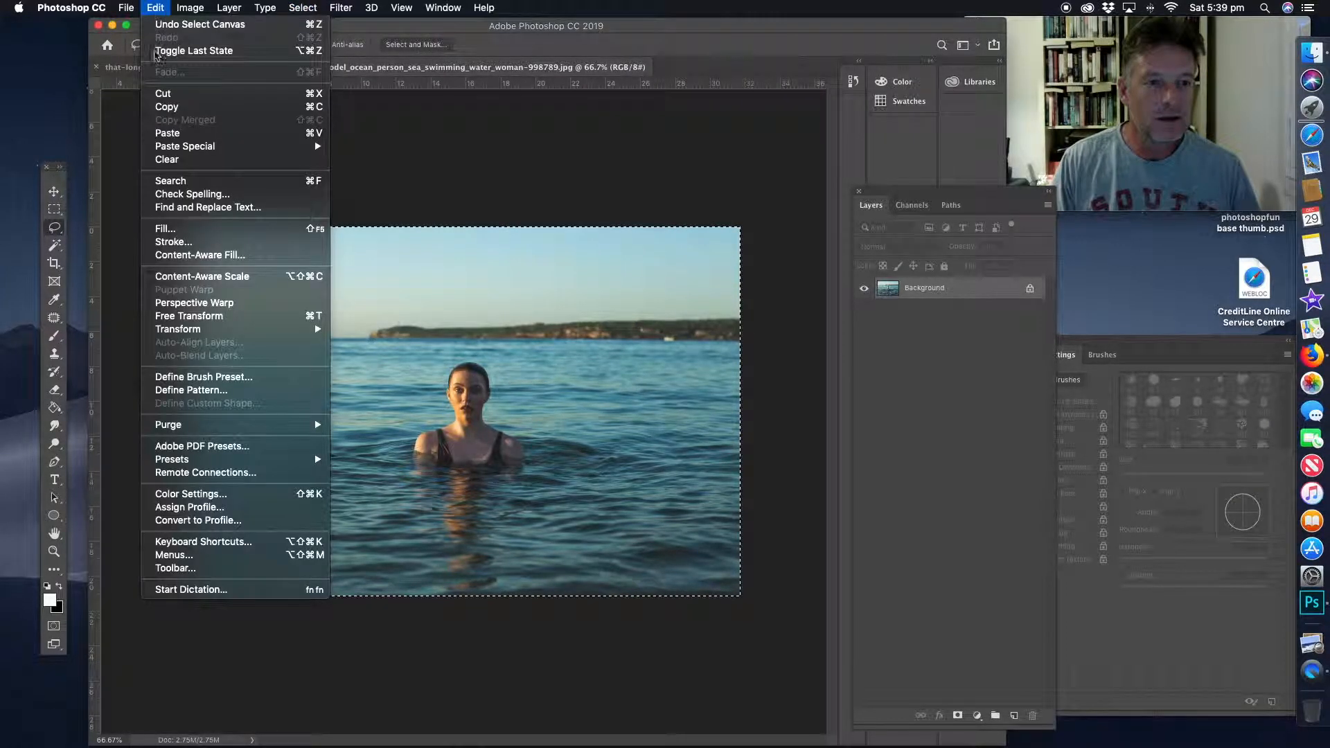
left_click(168, 110)
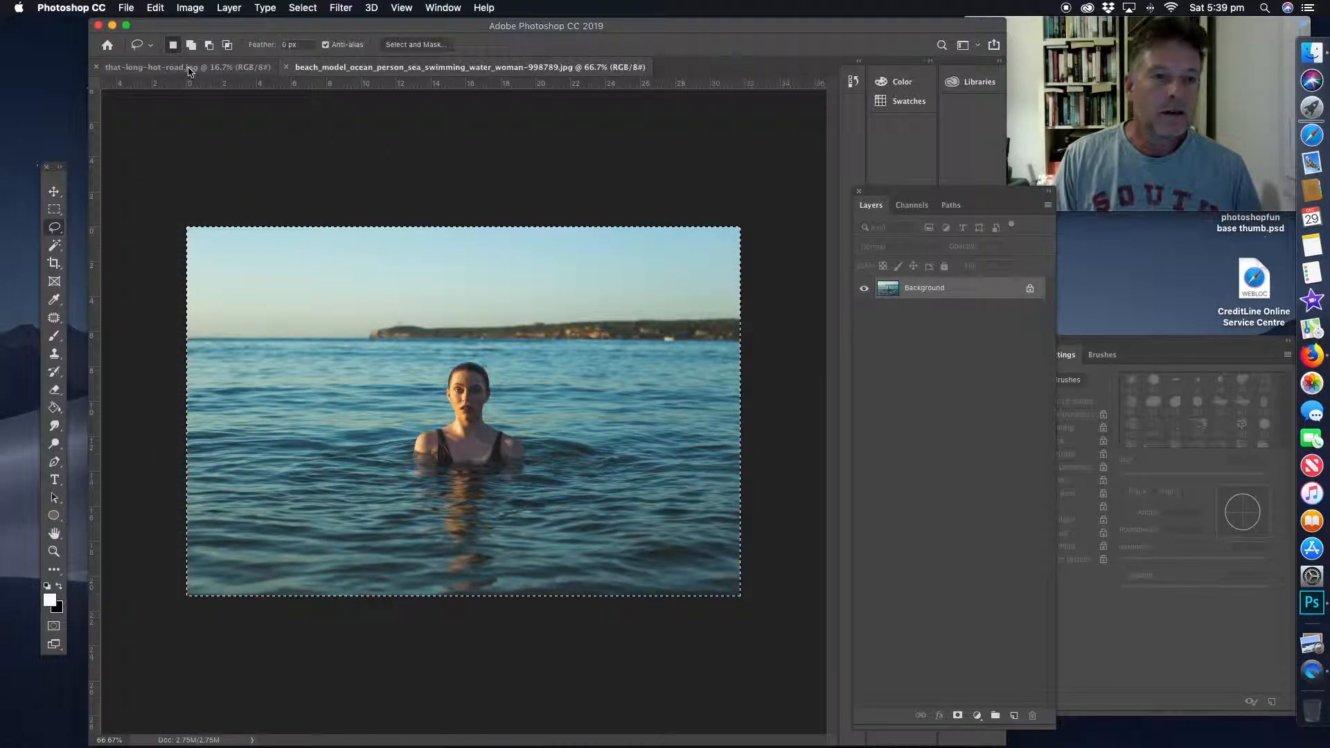
left_click(153, 67)
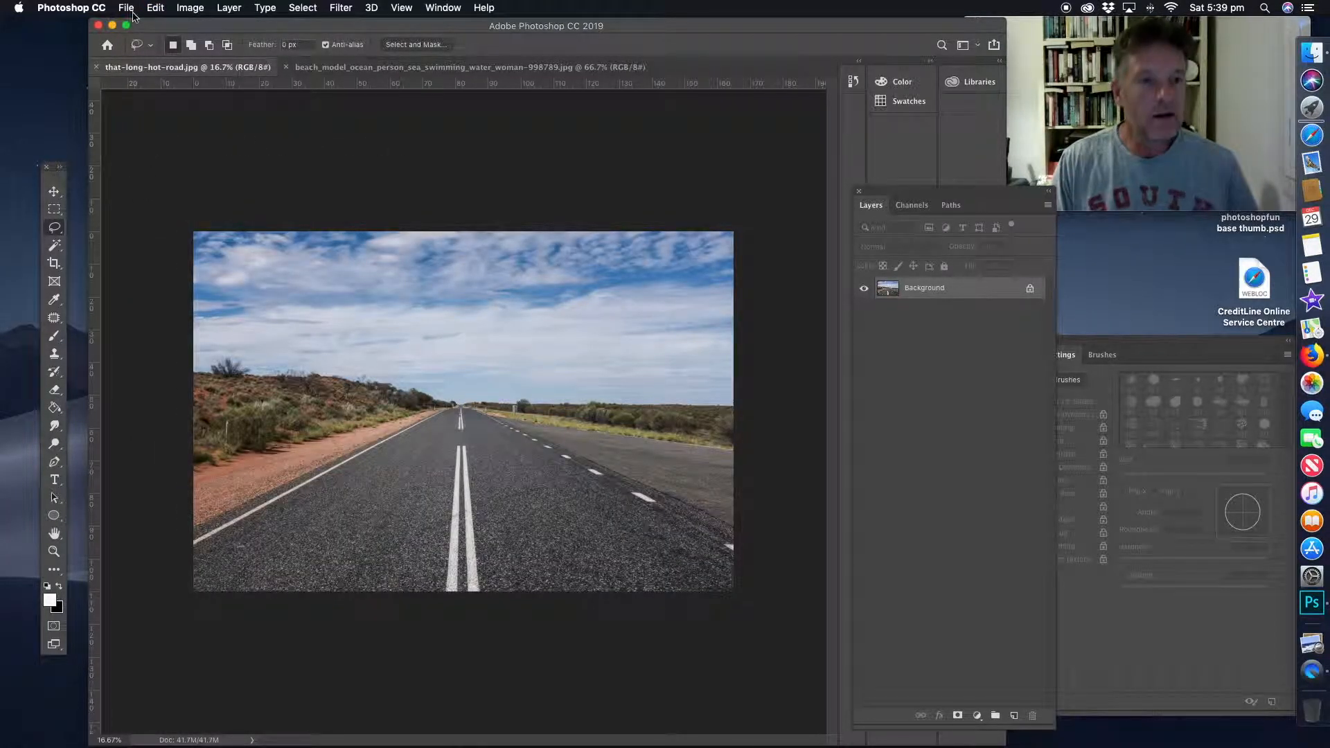
left_click(161, 12)
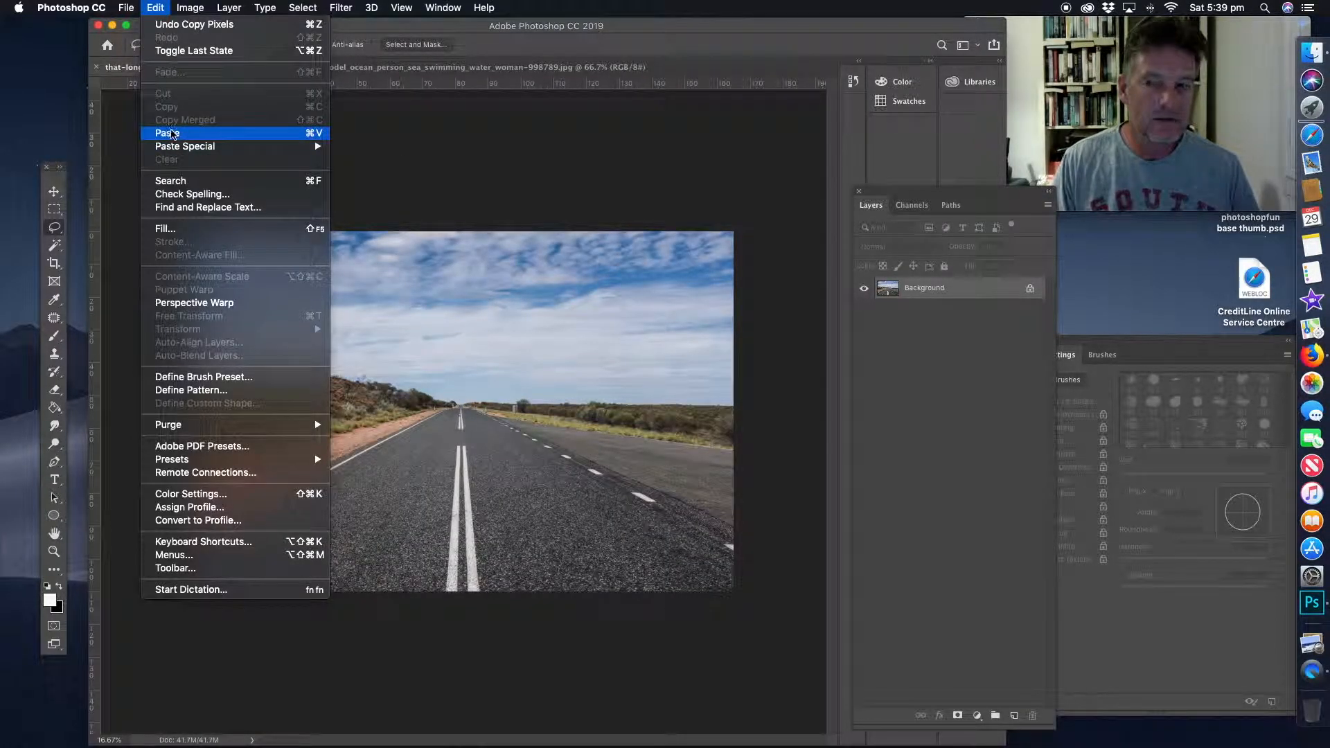
left_click(188, 128)
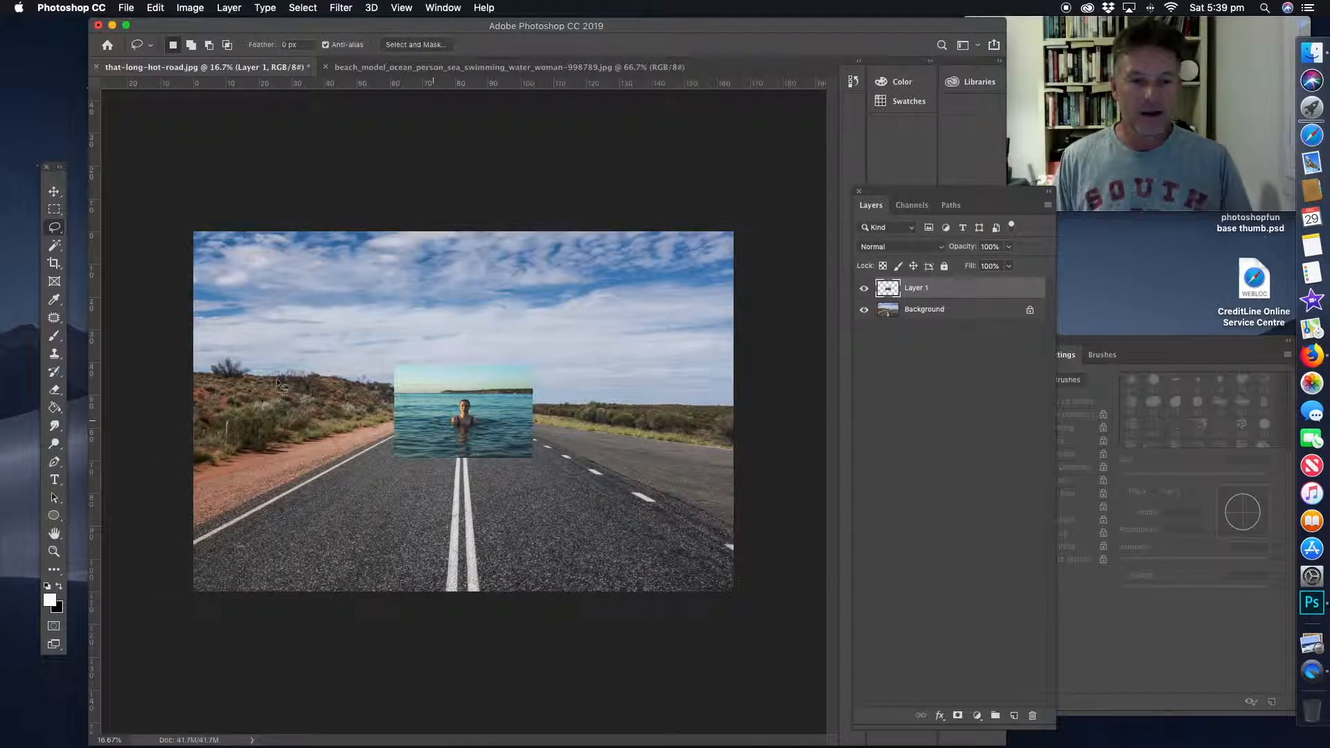
- Scale the pasted beach layer to about 396% with Free Transform so it covers the whole road image, and apply it
left_click(54, 191)
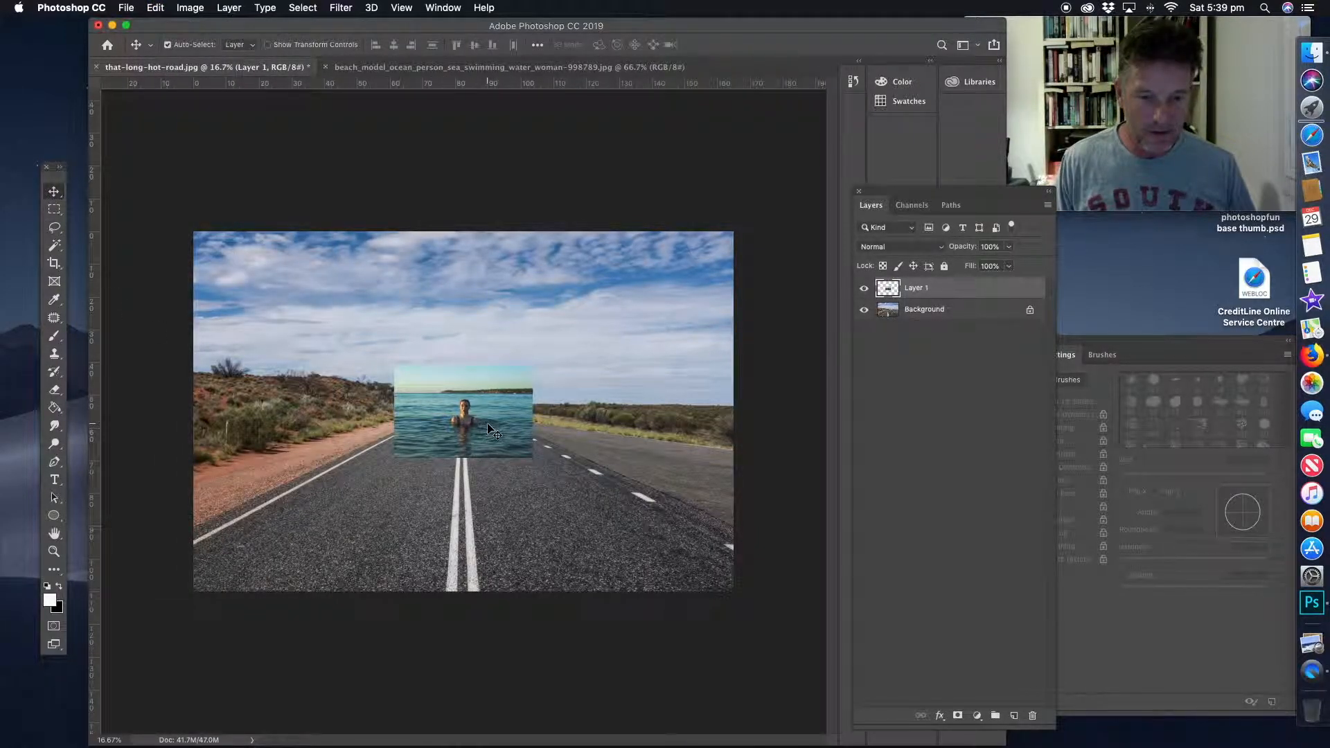
key("super+t")
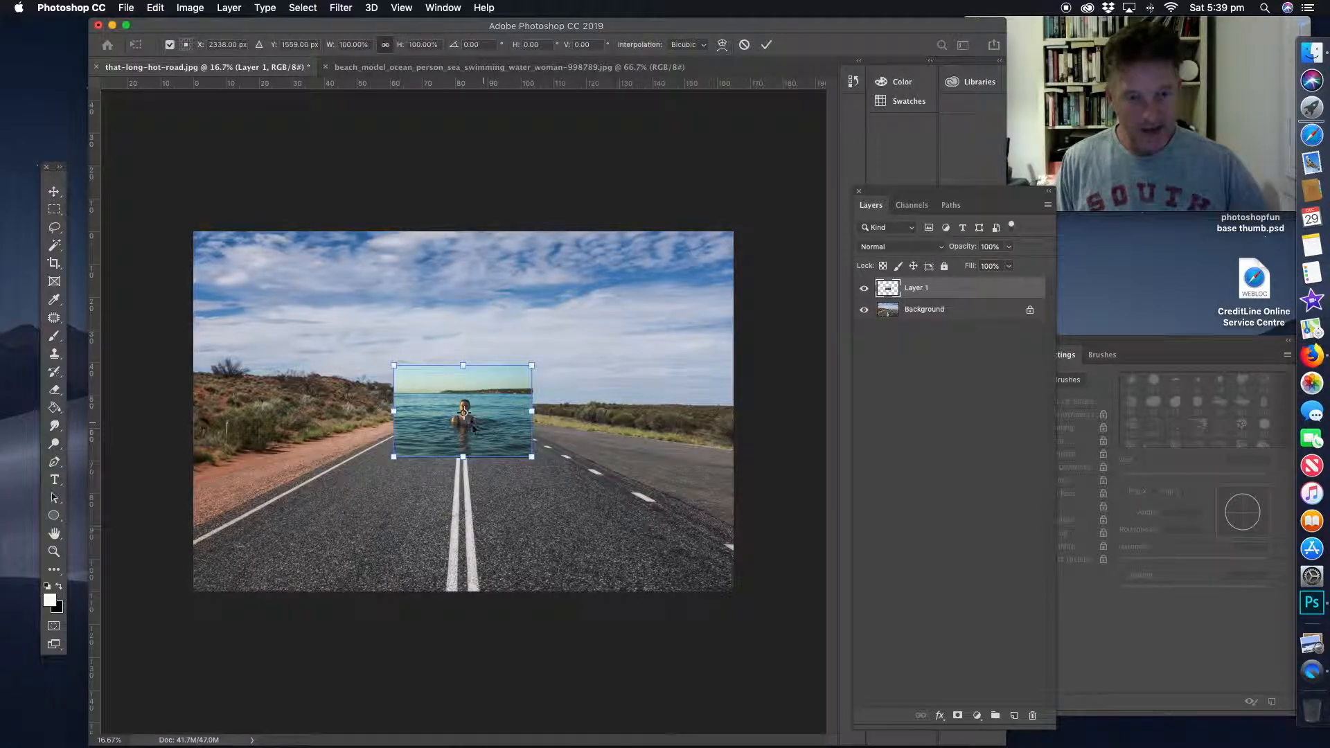
left_click_drag(393, 365, 193, 231)
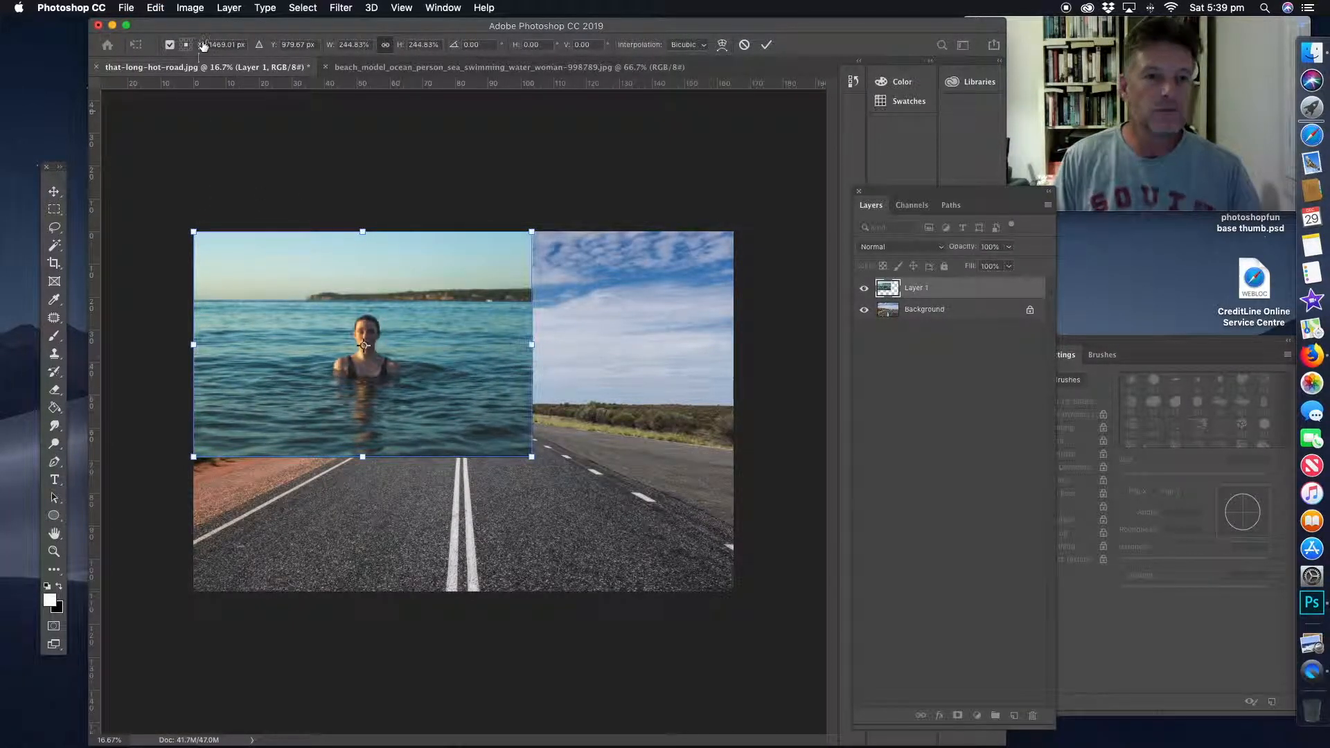
left_click(156, 8)
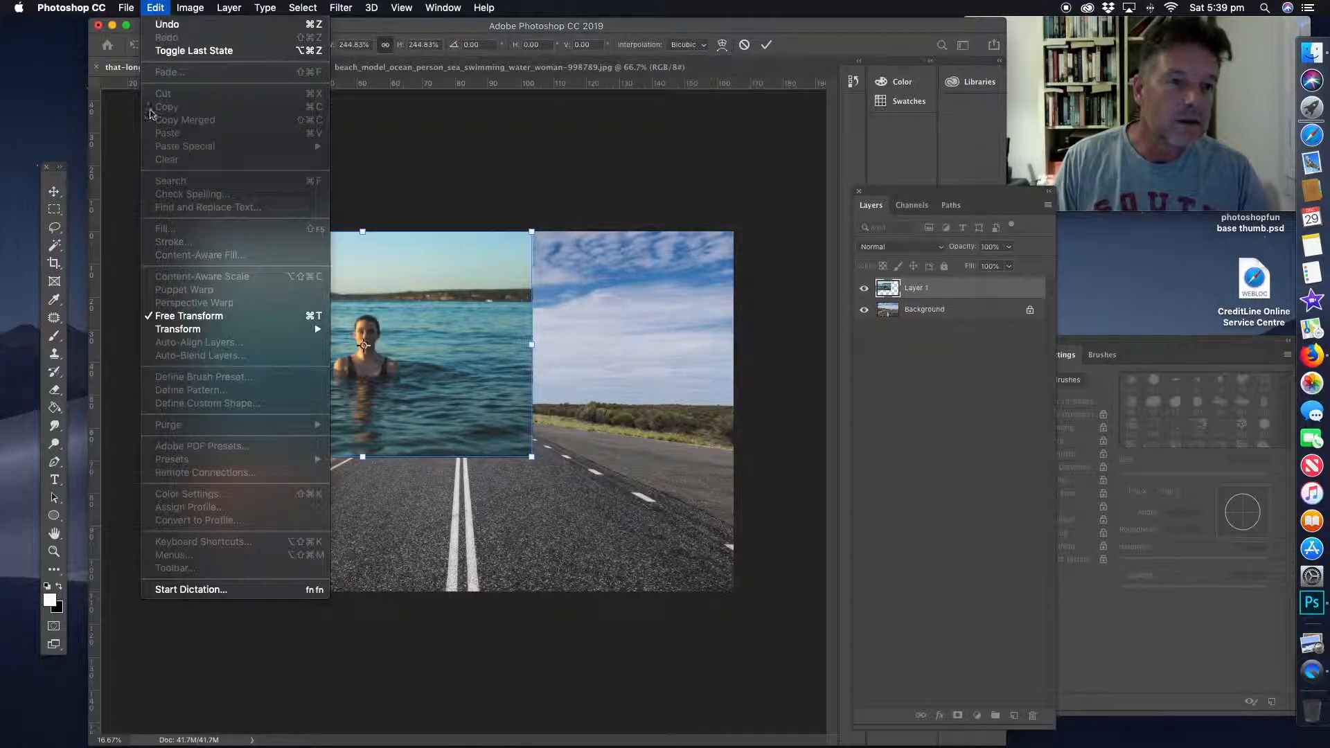
left_click(200, 317)
left_click_drag(531, 457, 741, 596)
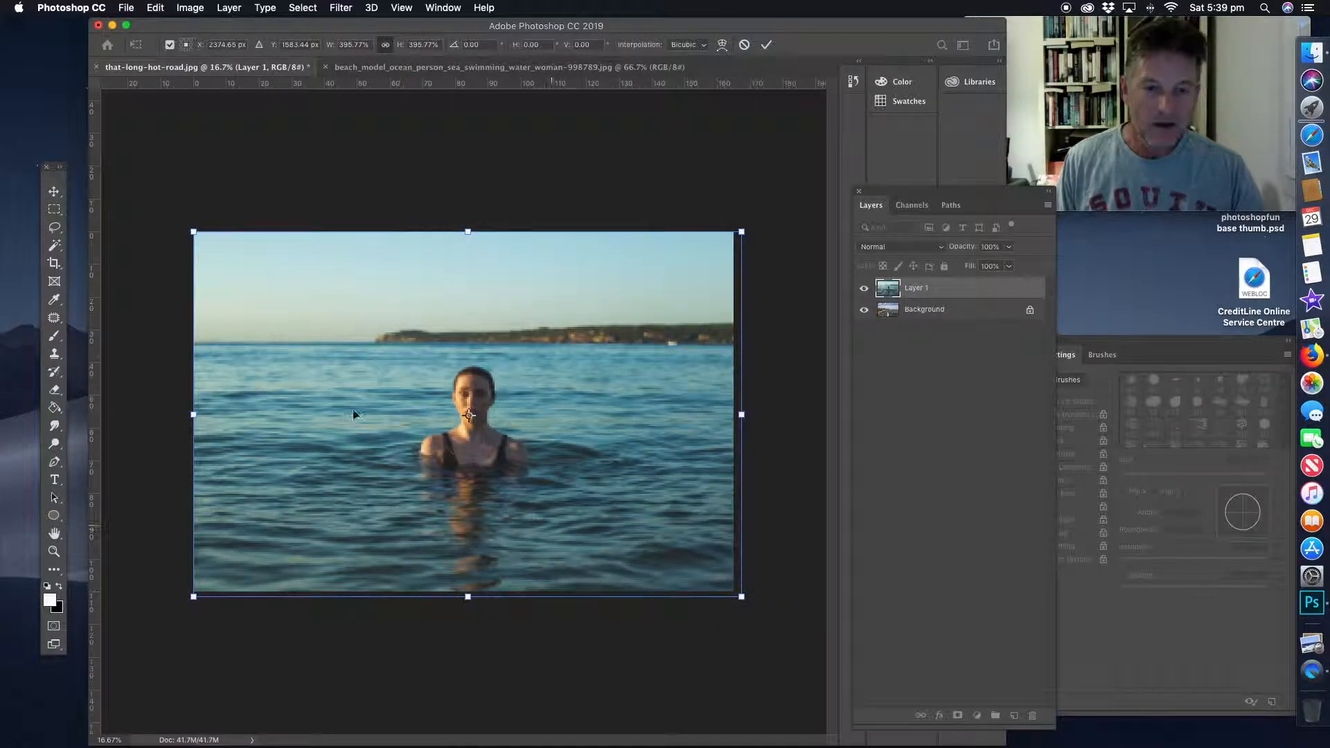
left_click(54, 227)
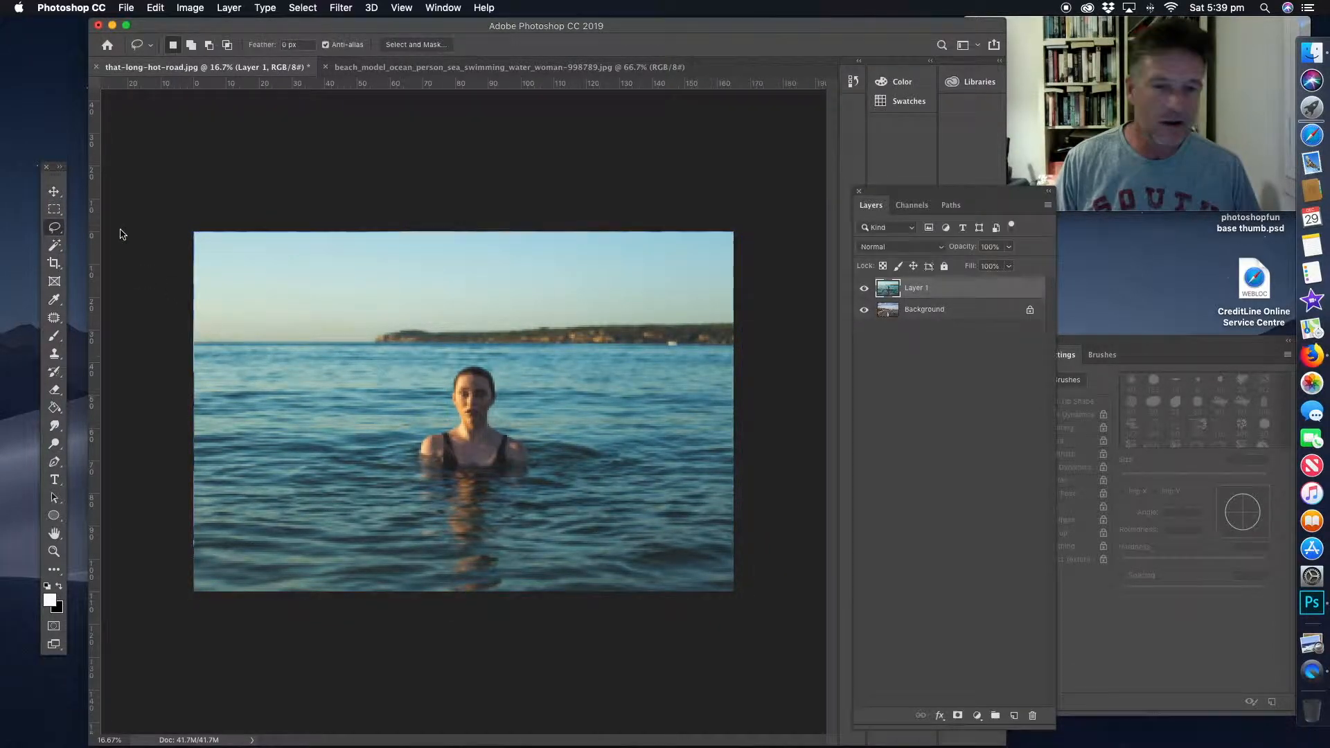
left_click(54, 191)
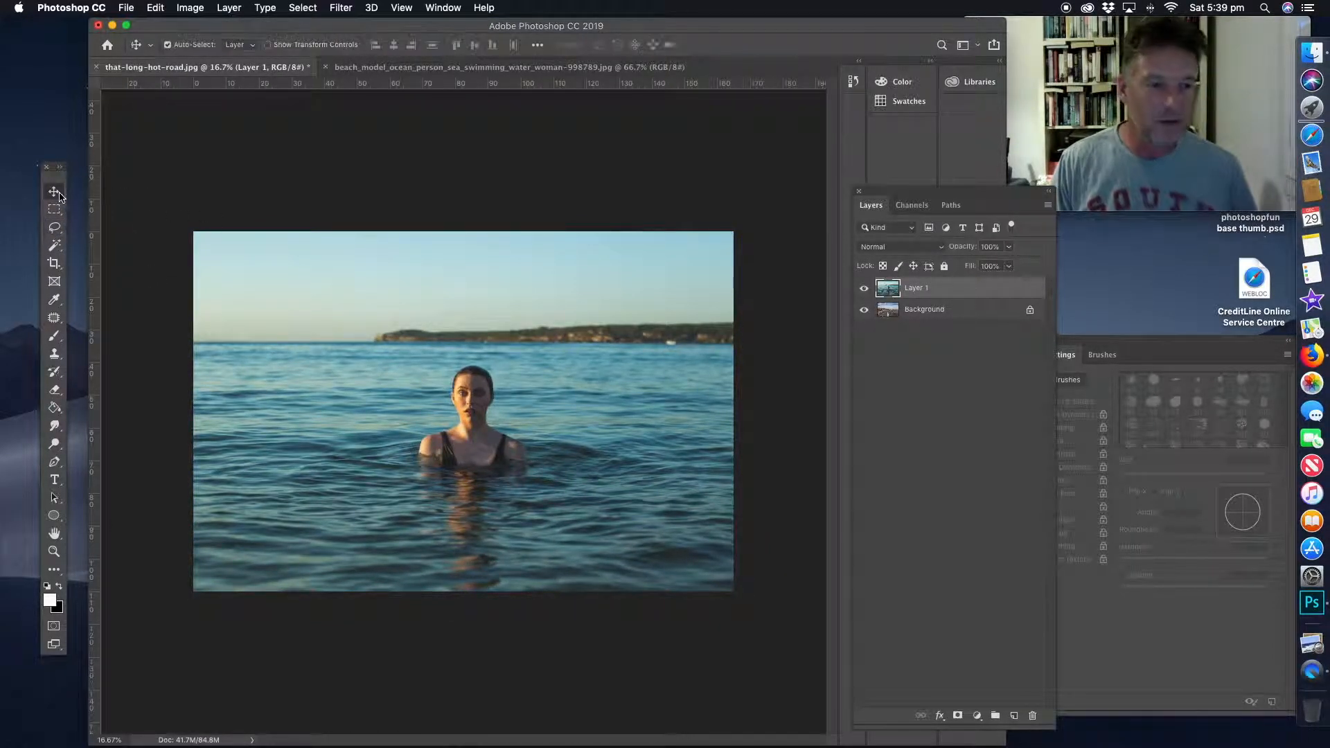
- Apply the Sharpen filter to the enlarged beach layer
left_click(342, 8)
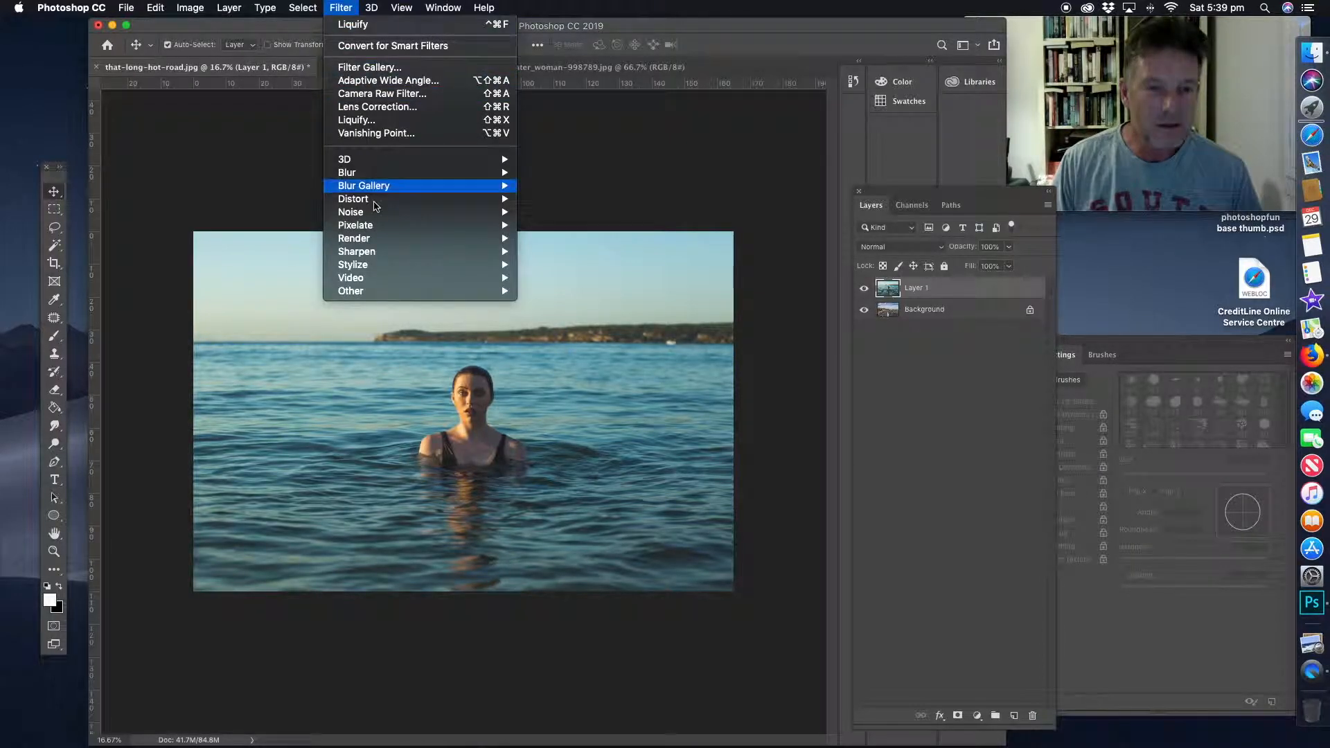
mouse_move(381, 252)
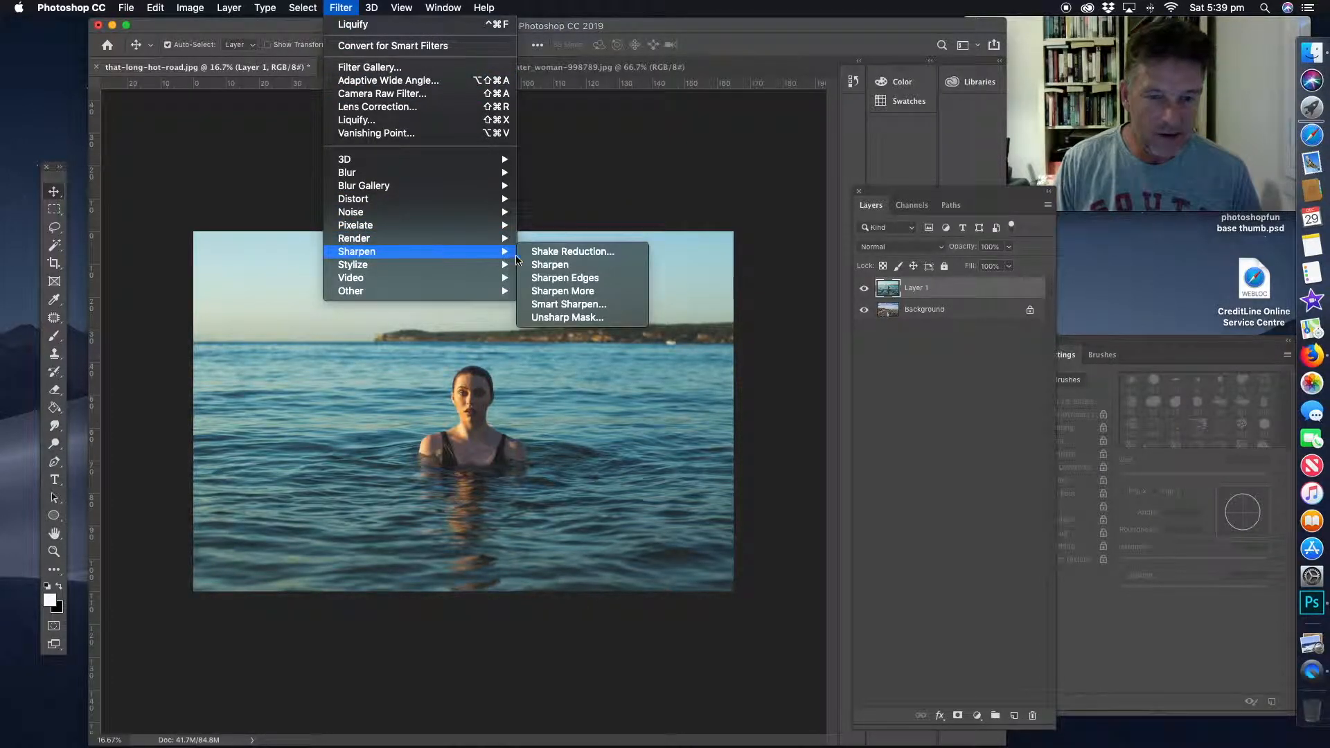
left_click(539, 264)
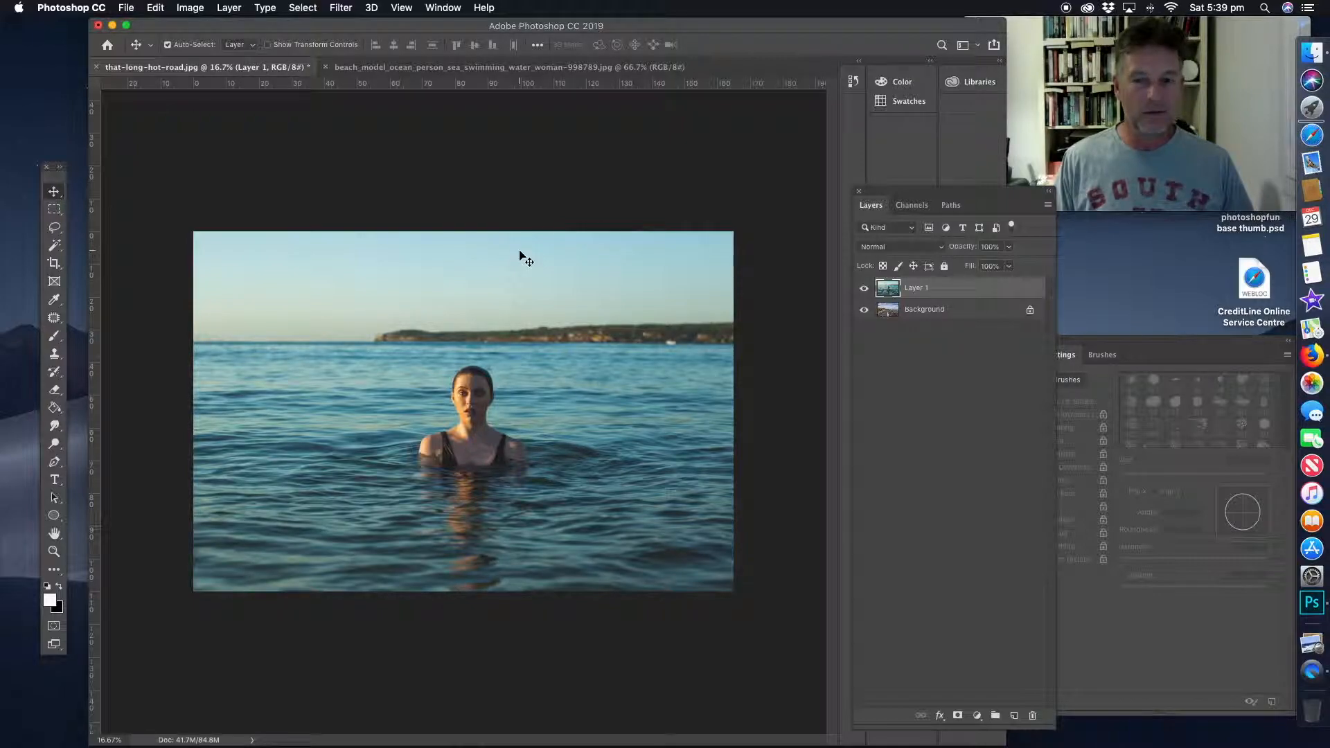
- Toggle the beach layer's visibility to compare it with the road background, leaving the layer shown
left_click(864, 289)
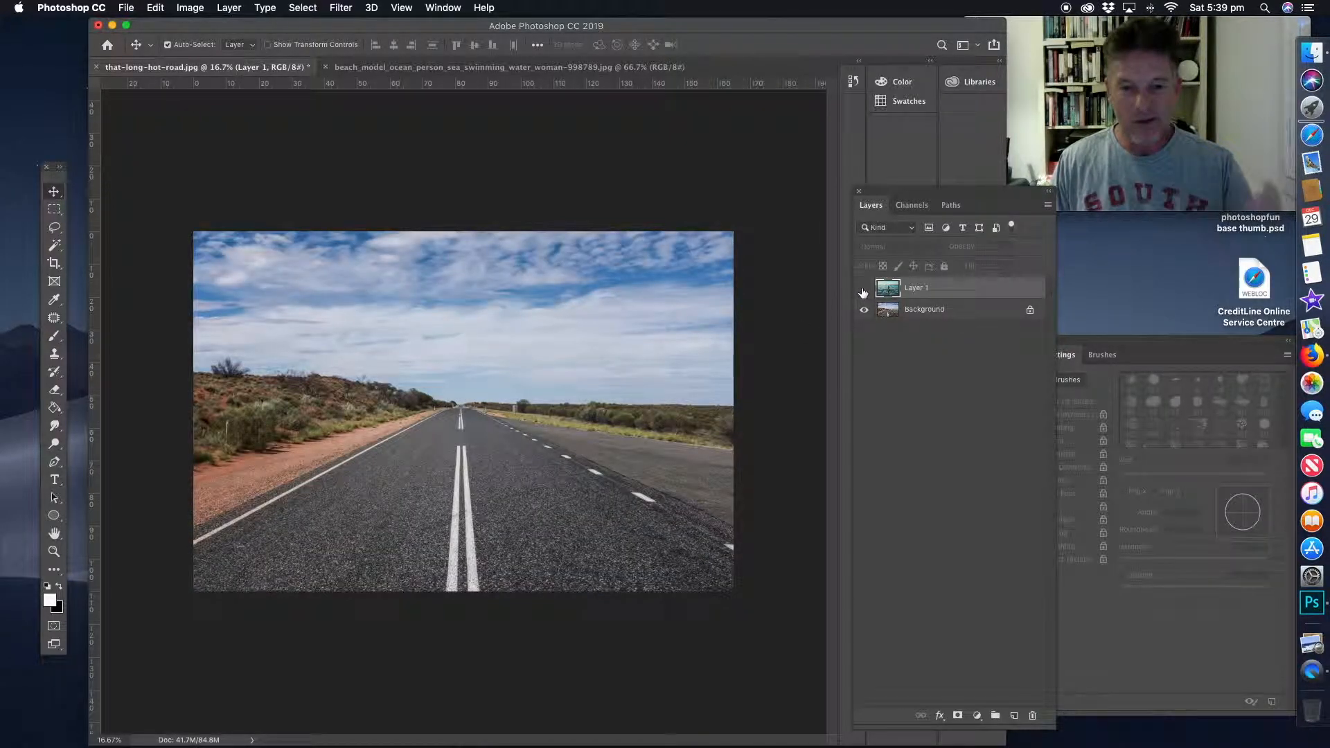
left_click(864, 290)
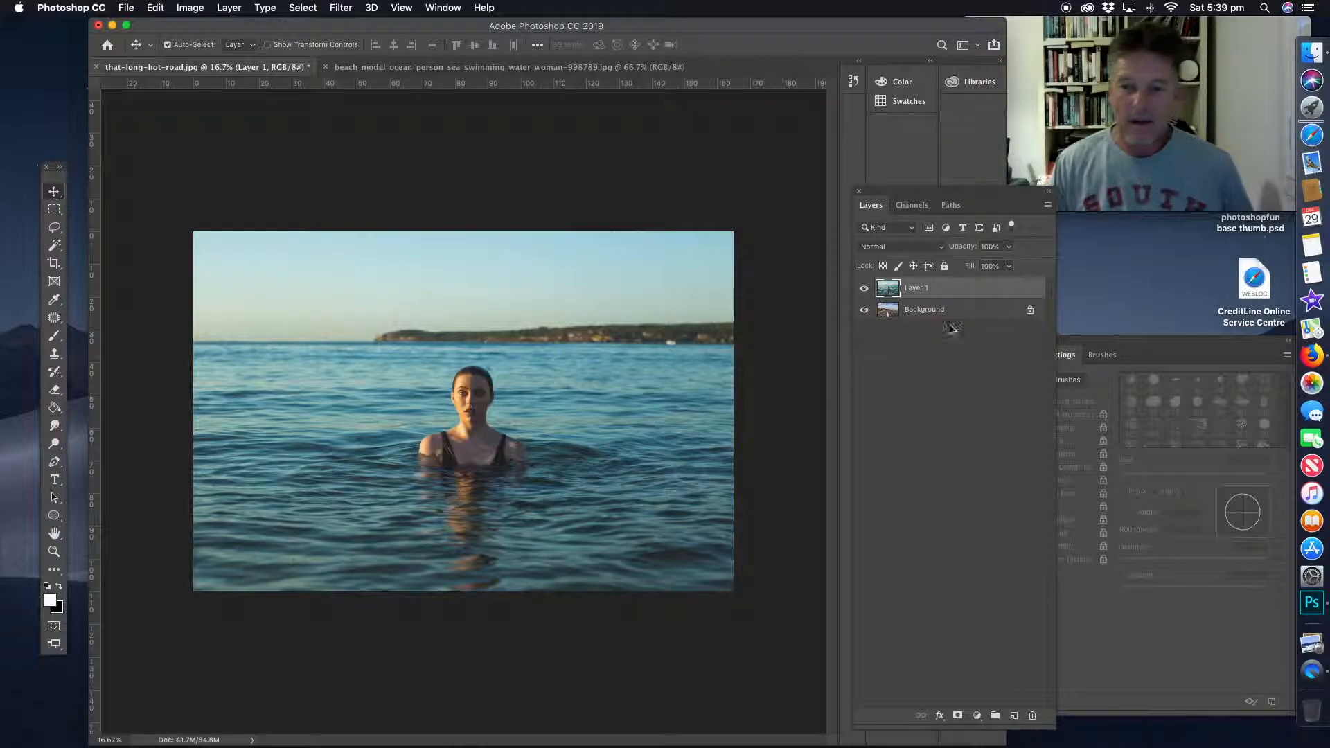
left_click(864, 289)
left_click(863, 289)
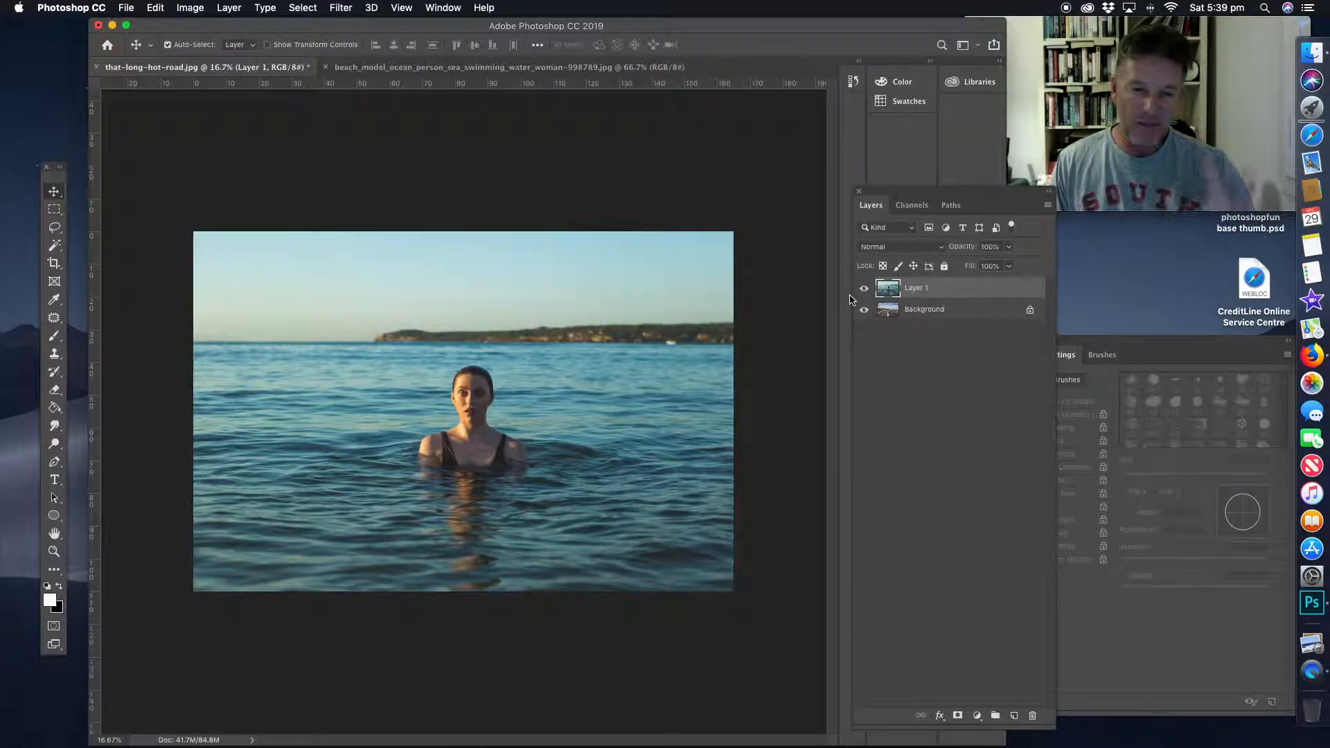
left_click(864, 290)
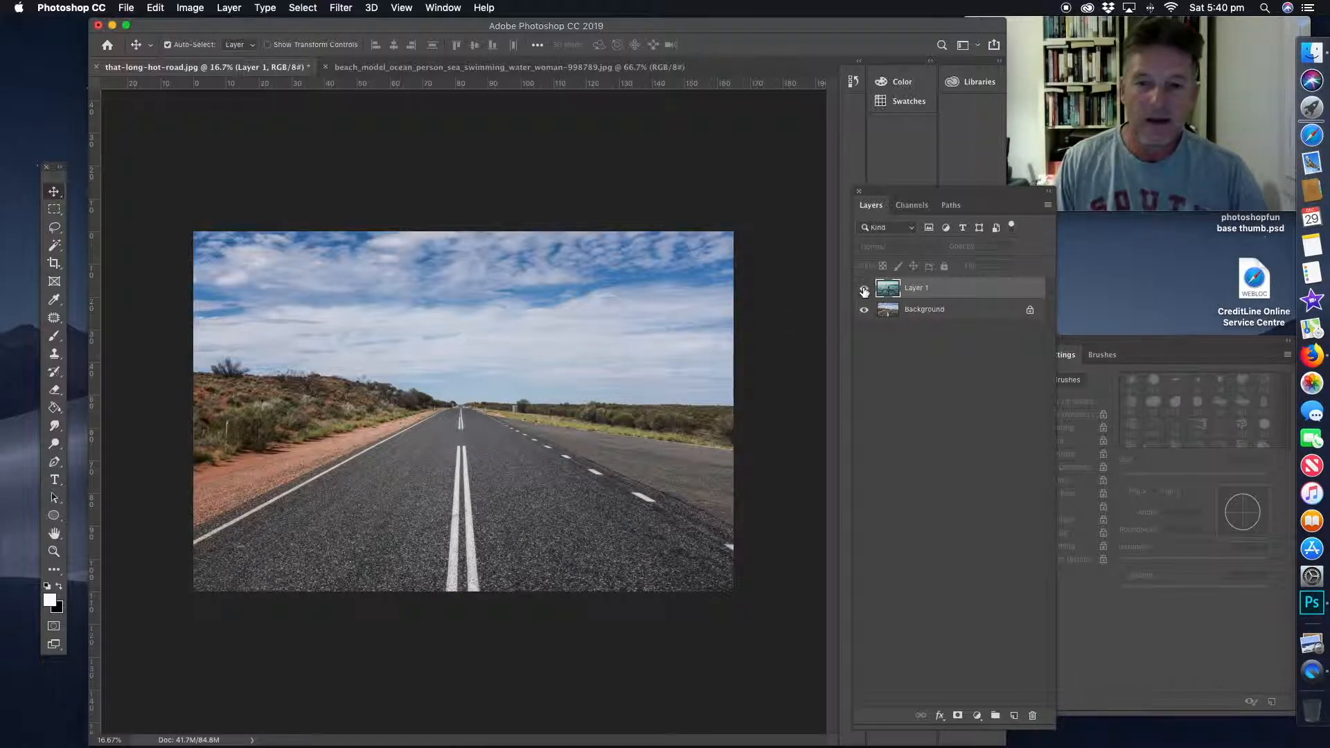
left_click(864, 289)
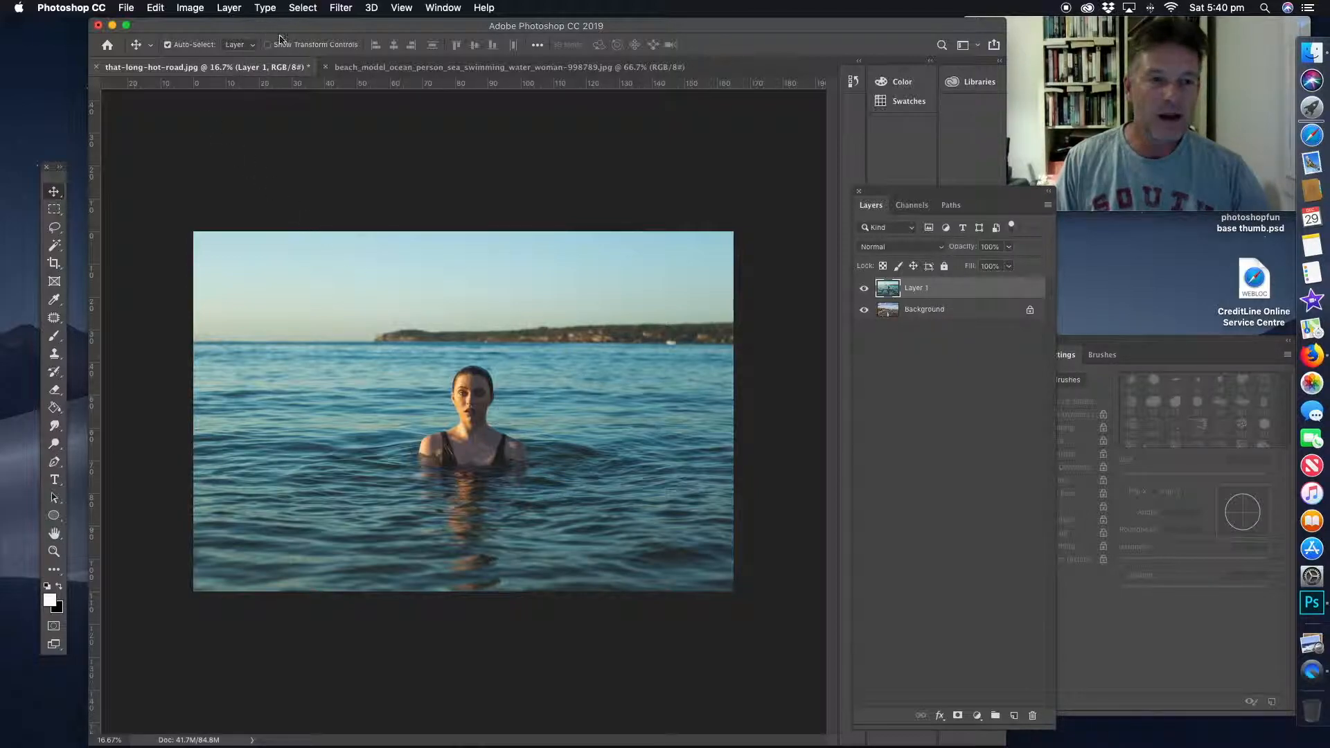
- Desaturate the cyans in the beach layer with a Hue/Saturation adjustment, setting their saturation to -100
left_click(198, 9)
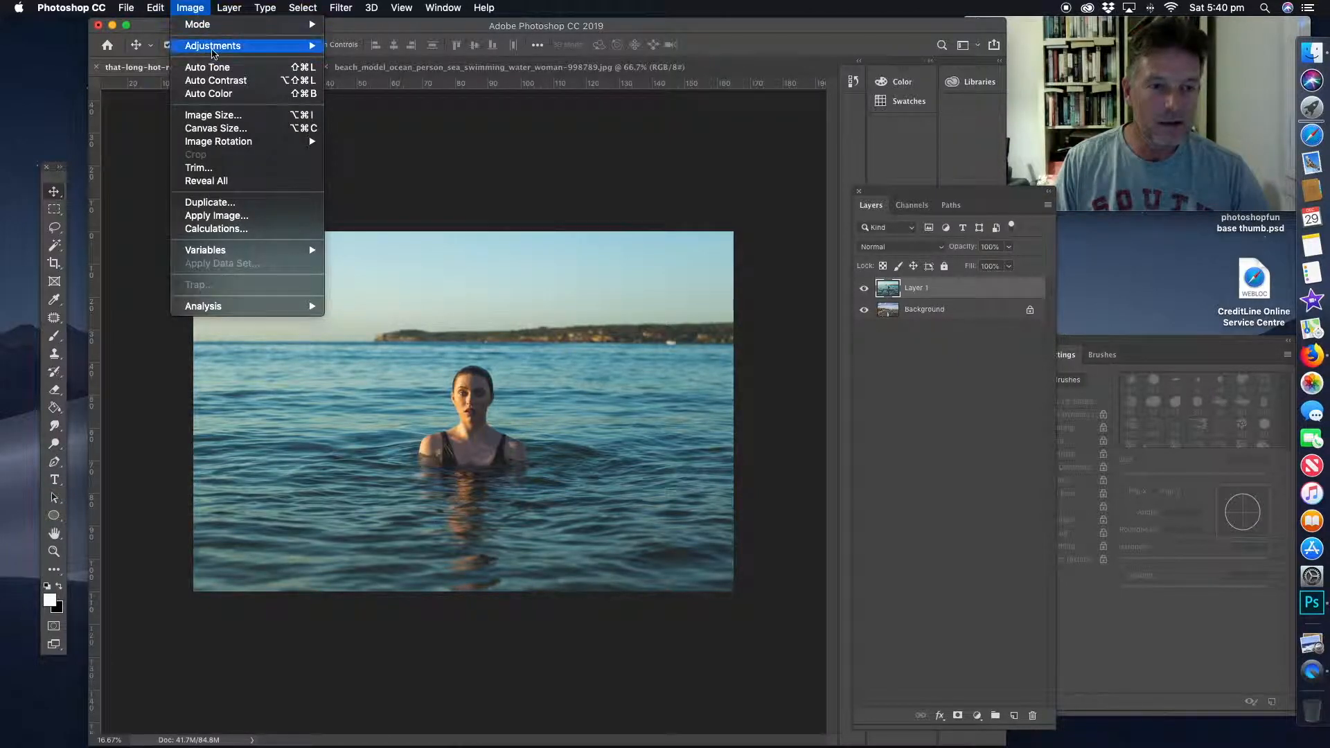
mouse_move(212, 48)
left_click(400, 121)
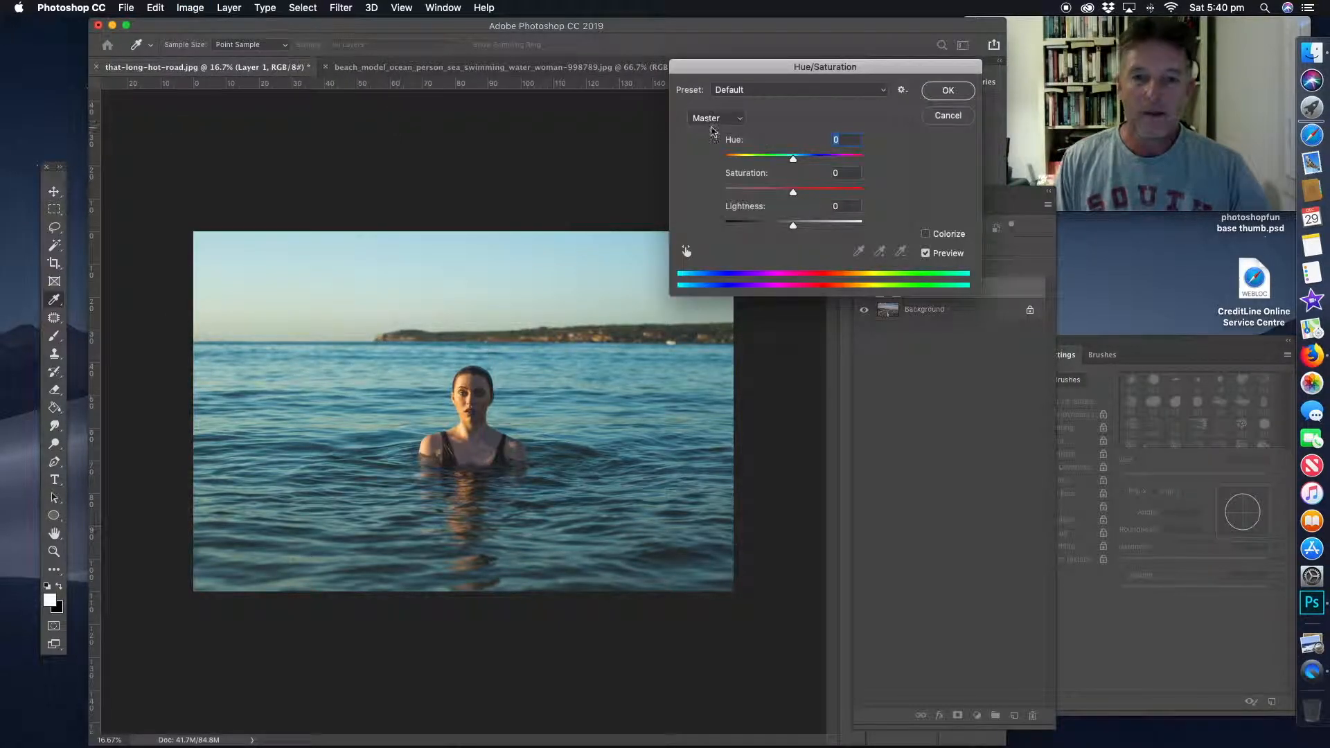
left_click(740, 122)
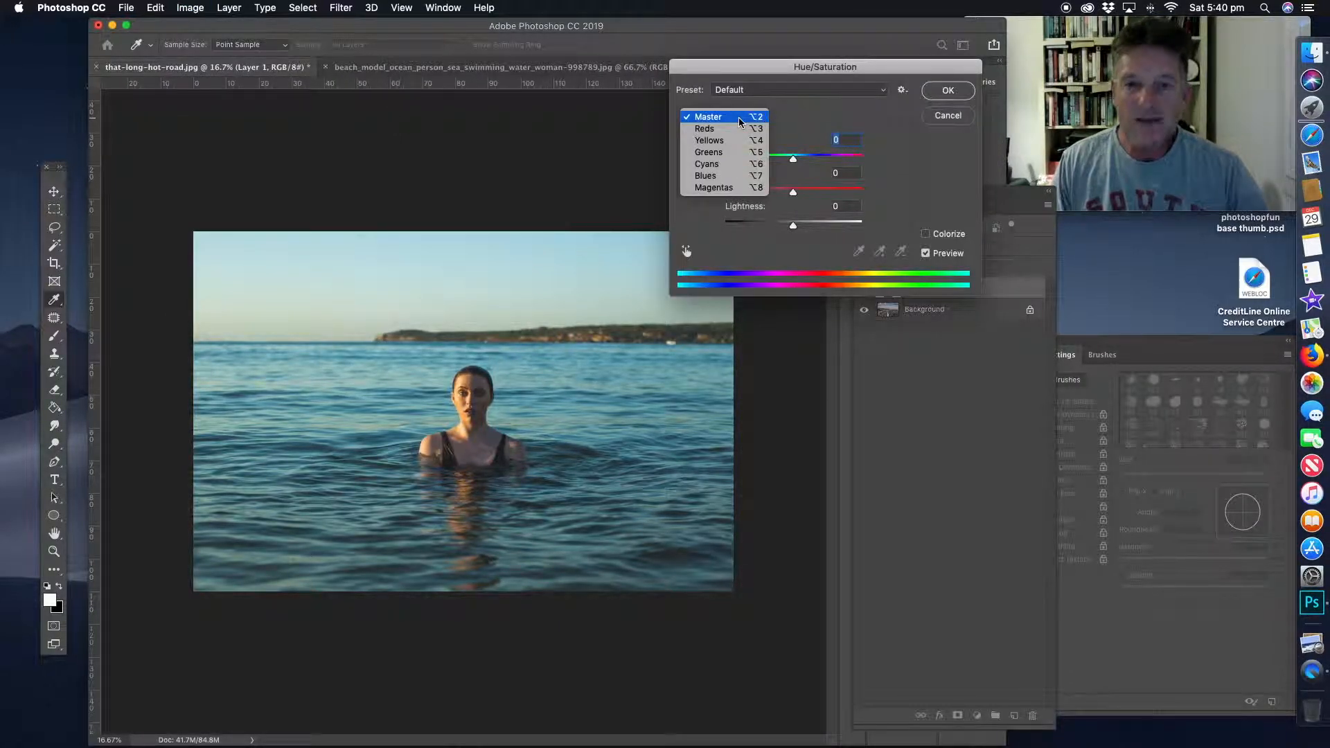
left_click(707, 164)
left_click_drag(793, 194, 678, 195)
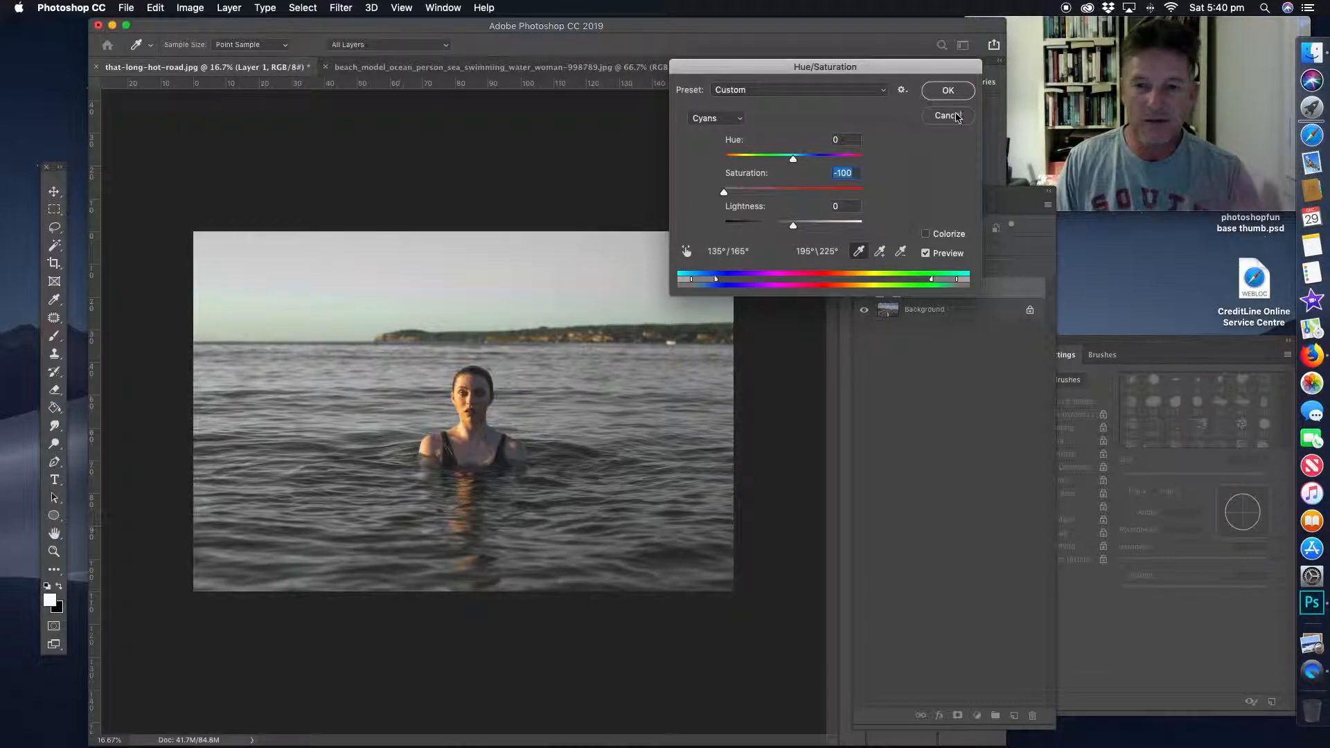
left_click(948, 91)
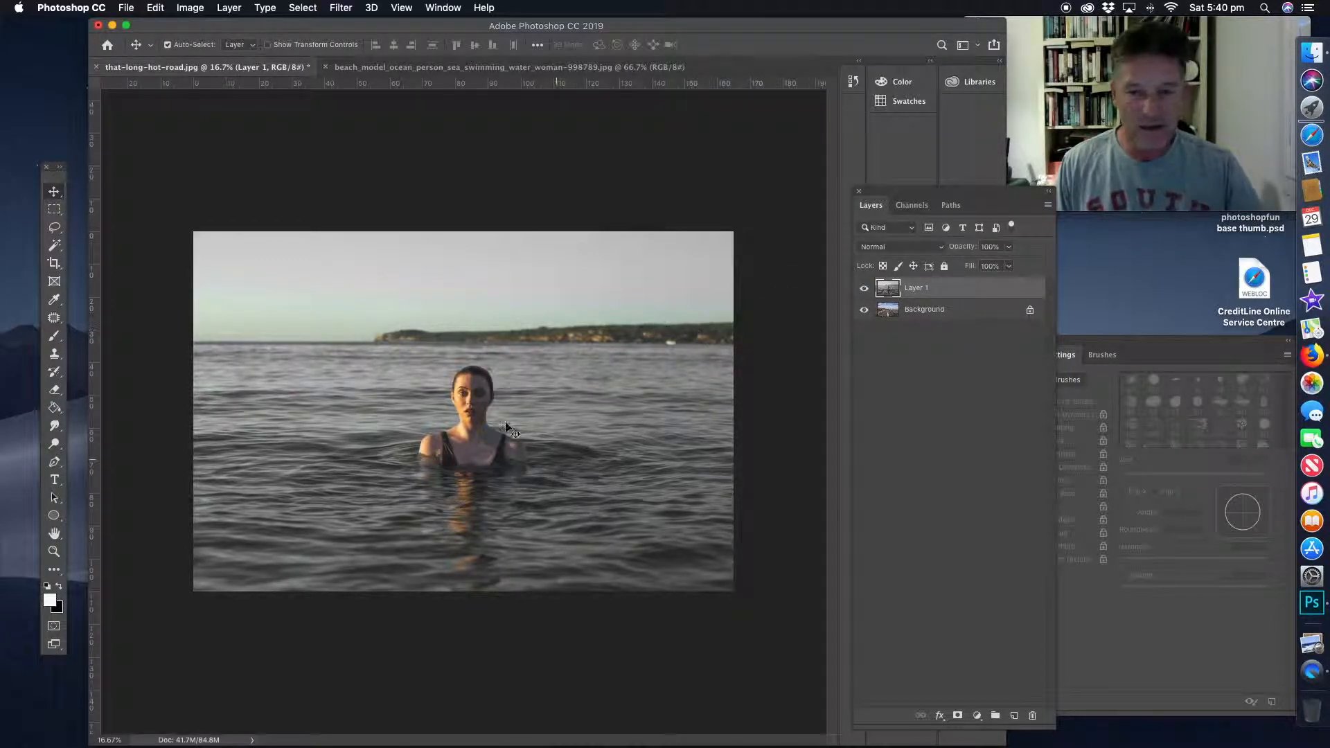
left_click(864, 288)
left_click(864, 288)
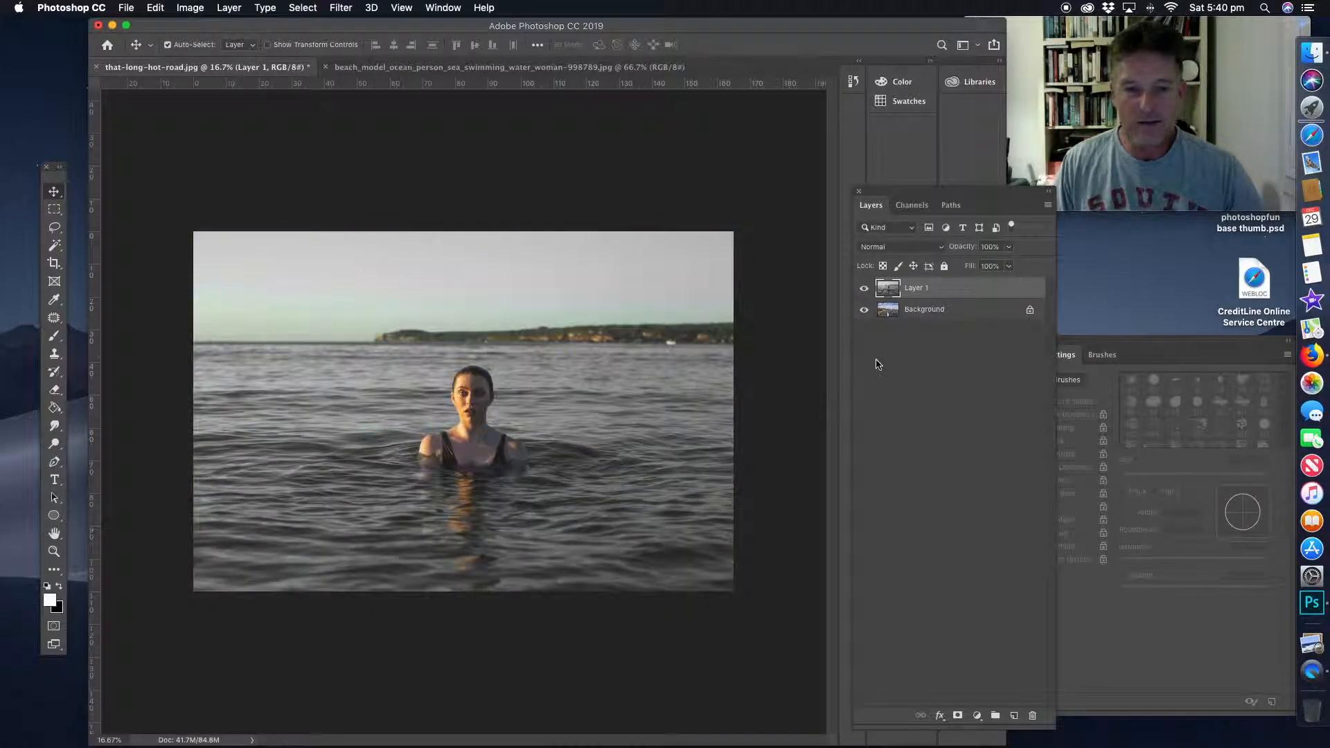
- Duplicate the beach layer within the same document as Layer 1 copy and hide the duplicate
right_click(923, 292)
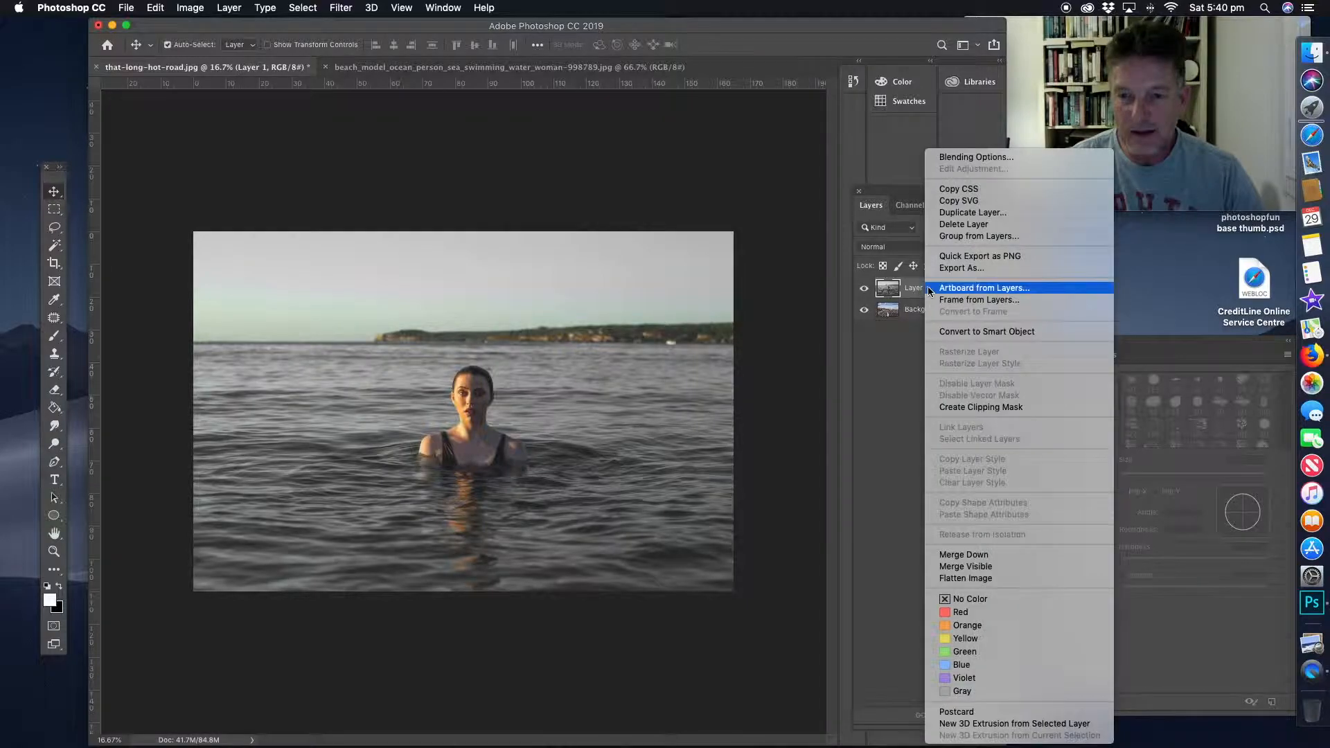
left_click(964, 212)
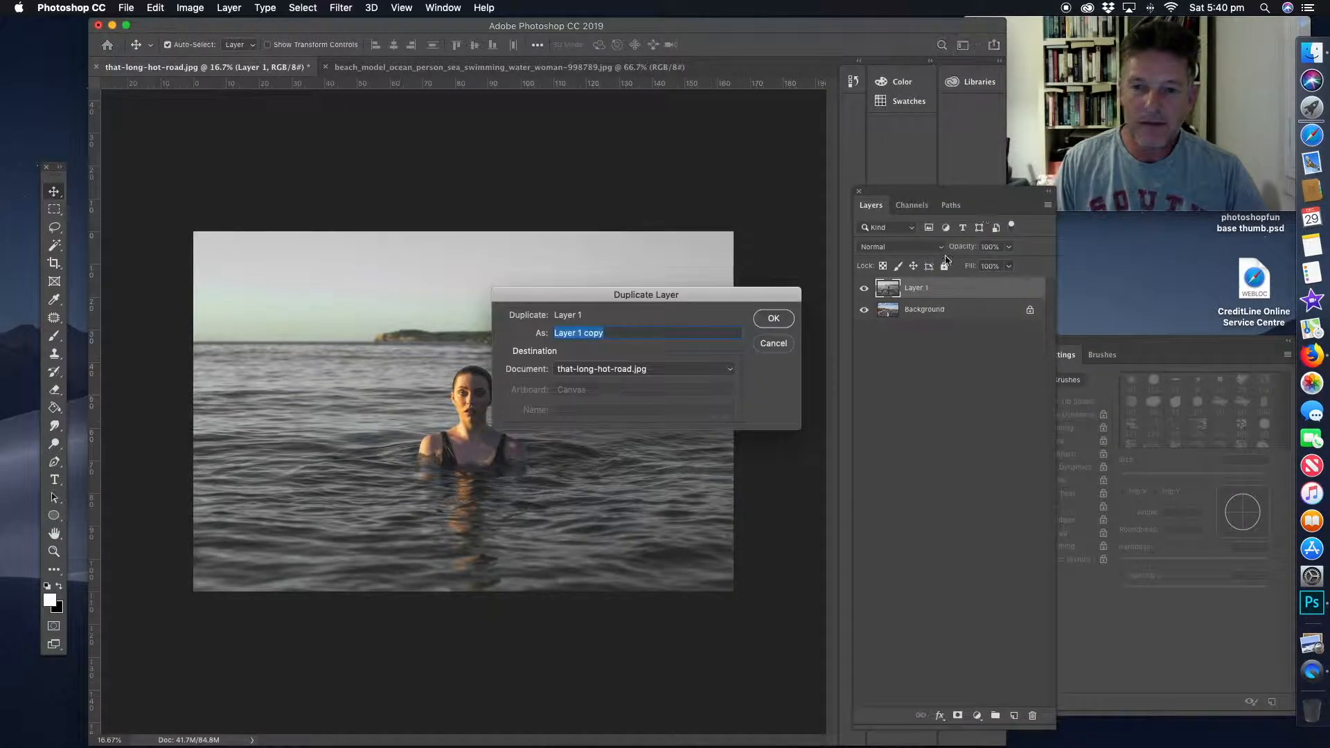
left_click(773, 318)
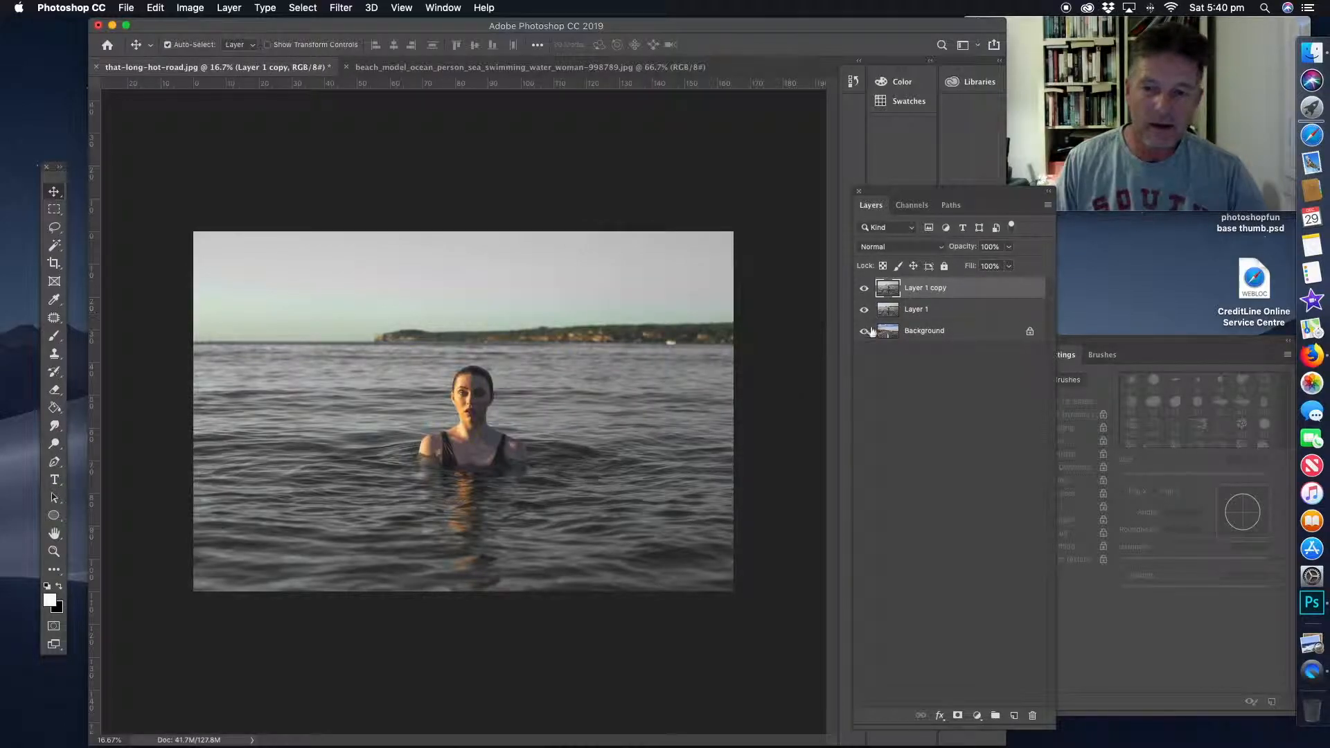
left_click(863, 290)
- Set the blending mode of Layer 1 to Hard Light
left_click(935, 315)
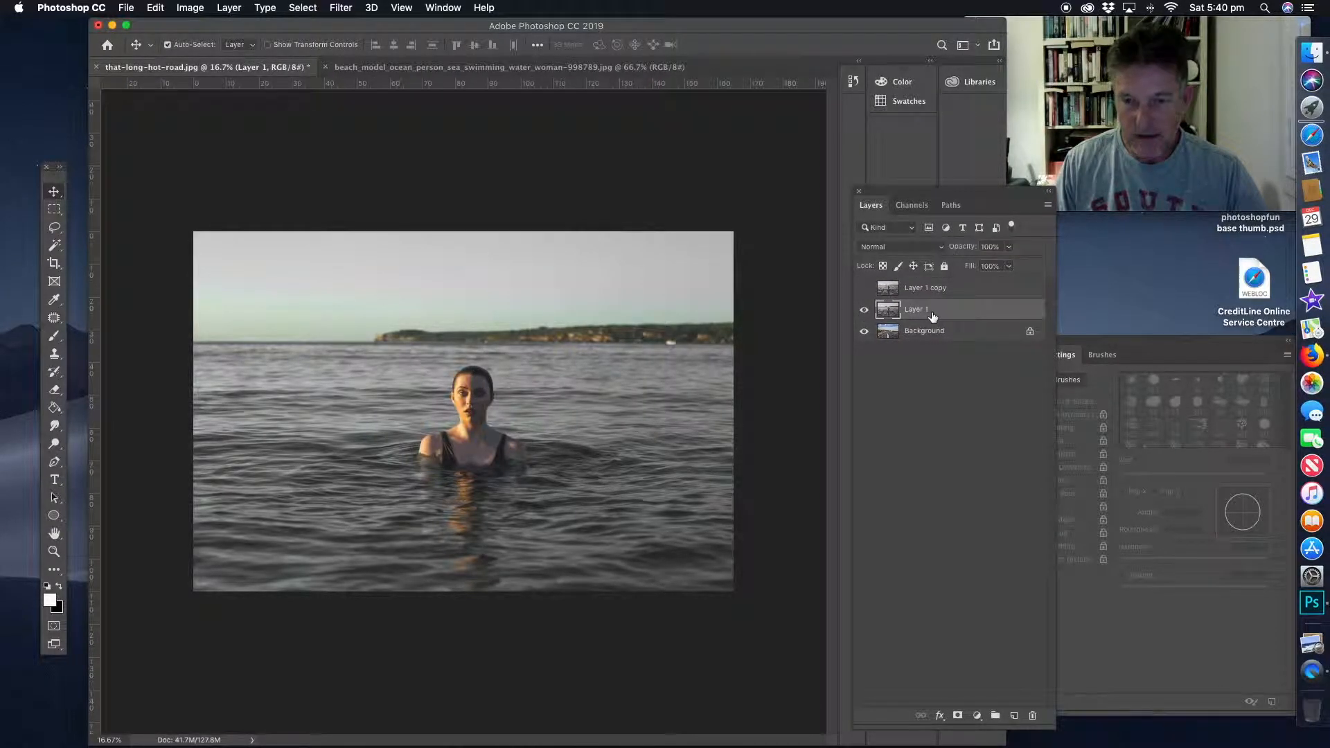
left_click(943, 249)
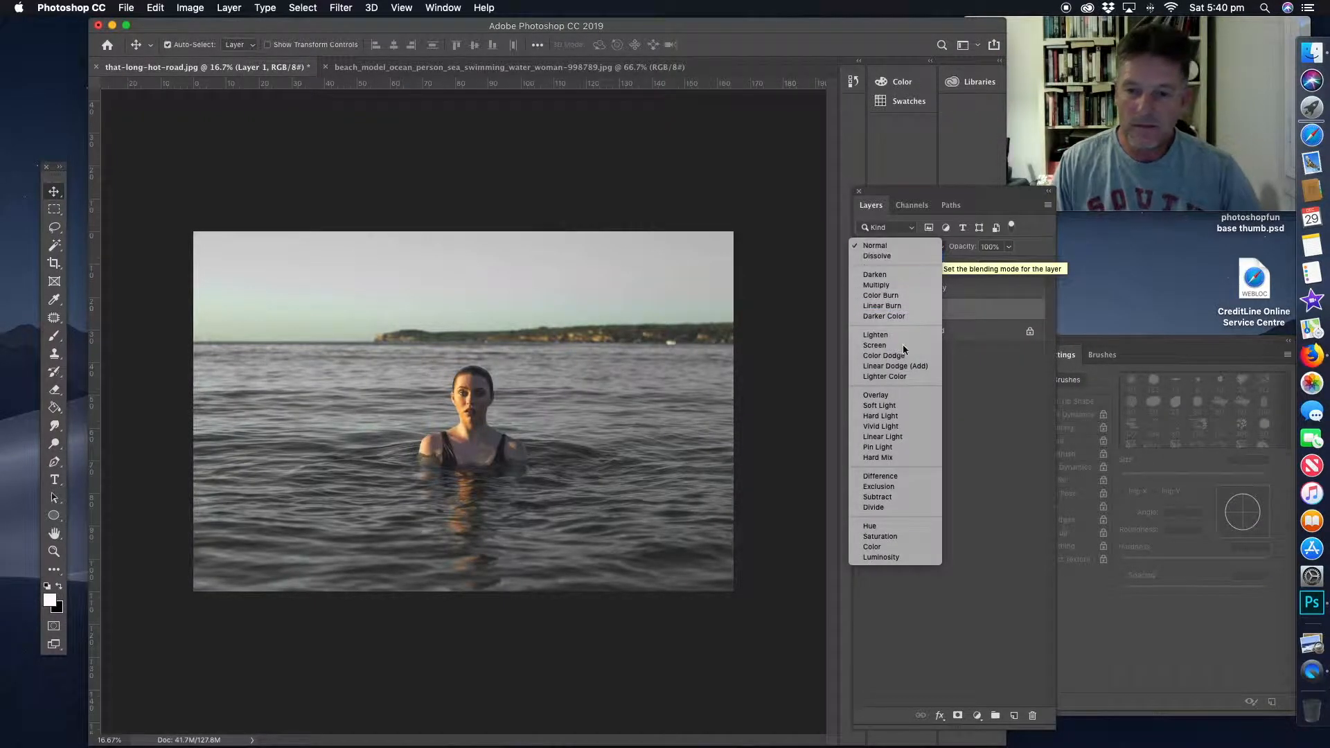
left_click(892, 417)
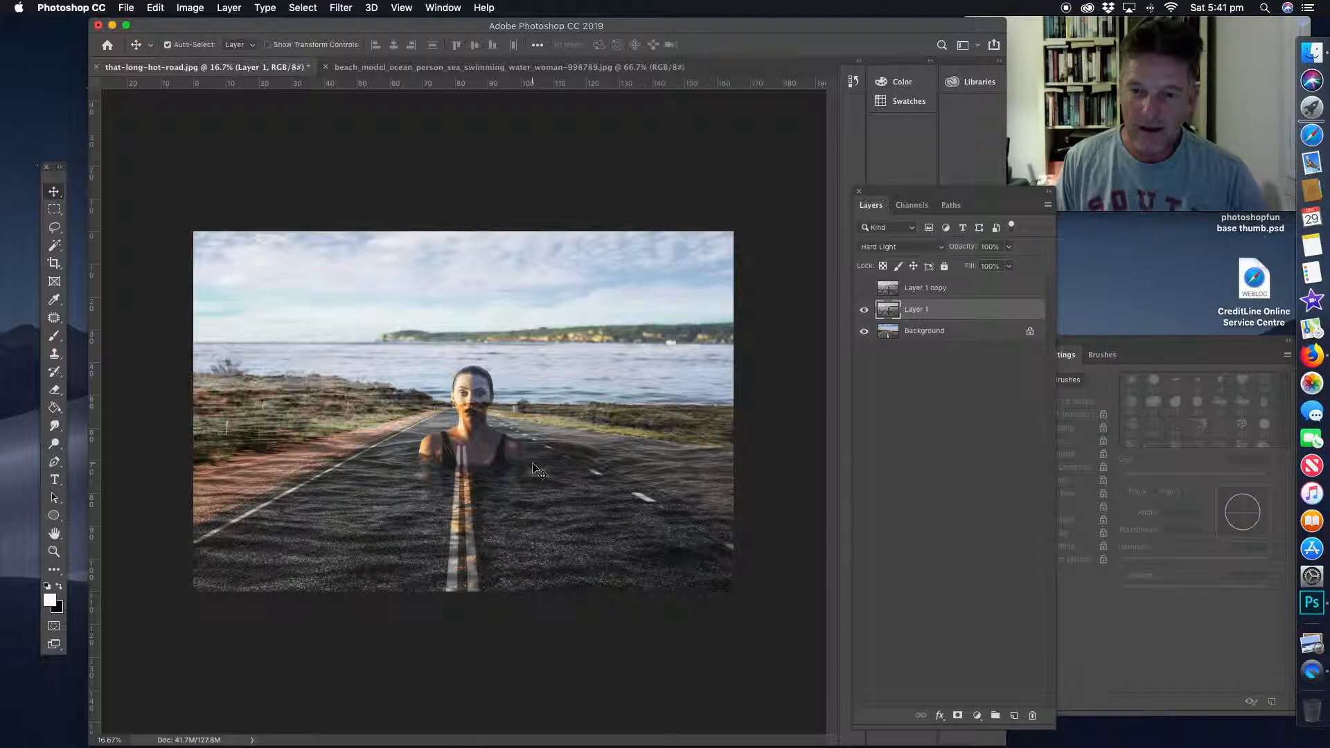
- Examine the Hard Light blend up close around the woman's face, shoulders and road markings, and again on the whole image
left_click(943, 248)
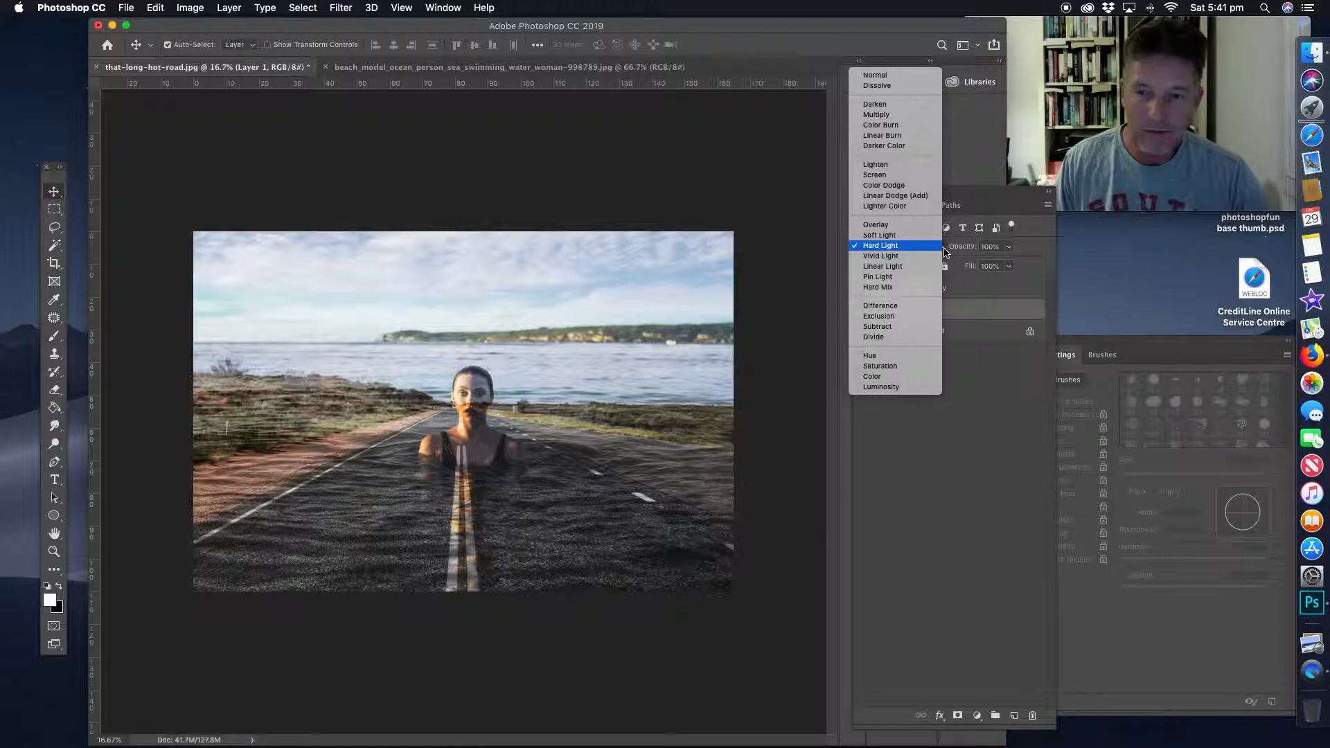
left_click(945, 252)
left_click(53, 552)
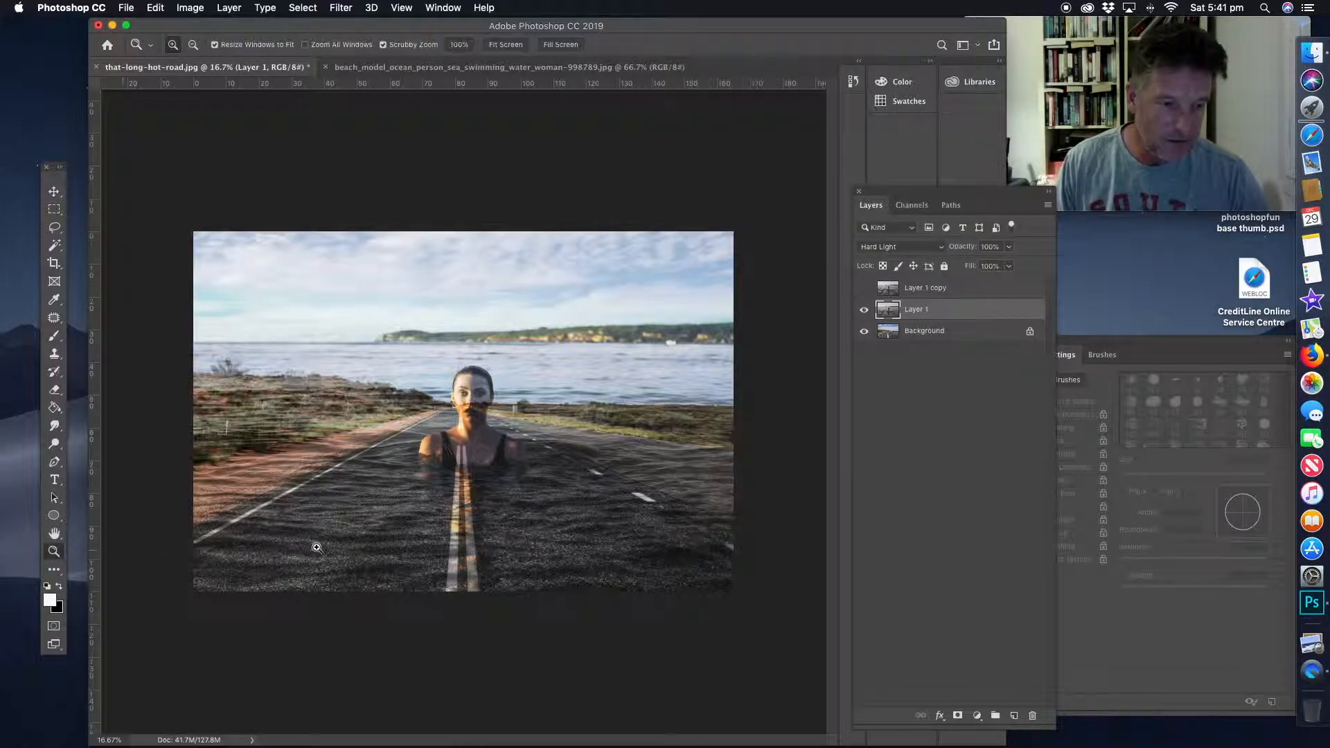
left_click(435, 518)
left_click(425, 525)
left_click(425, 525)
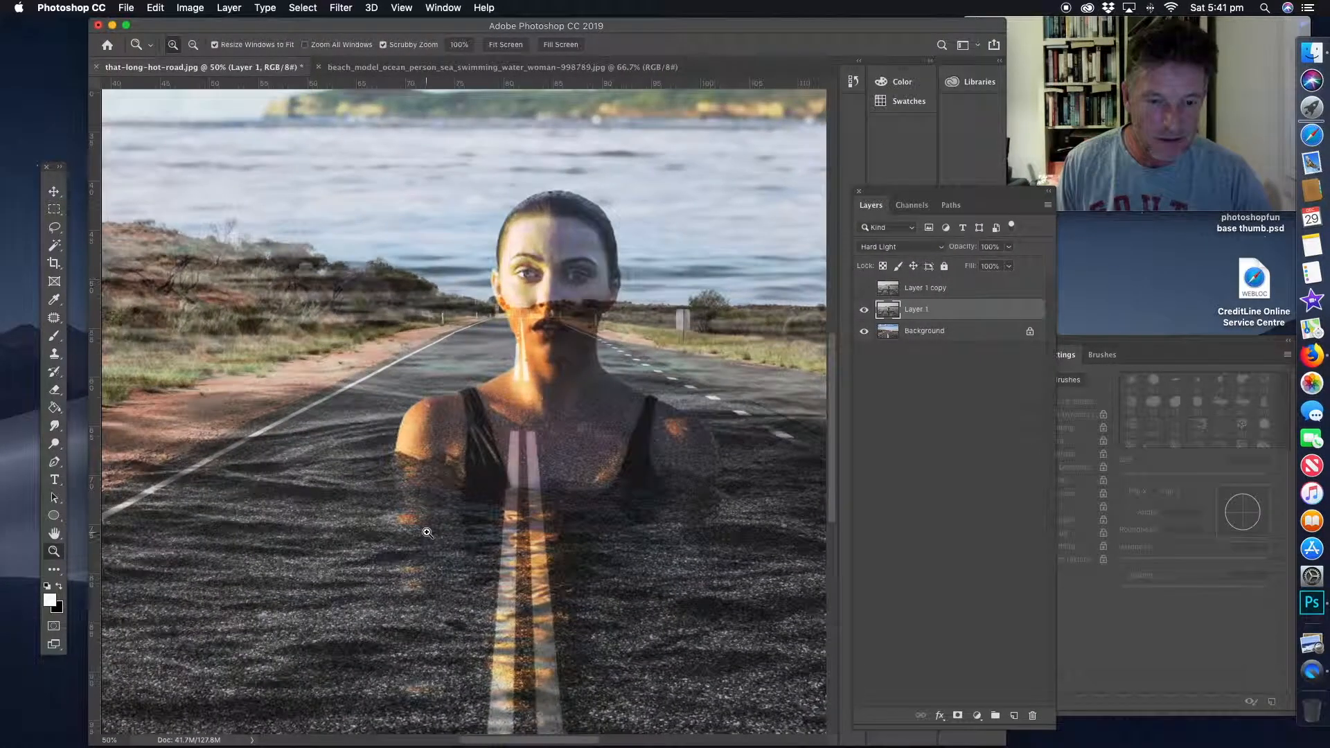
left_click(425, 526)
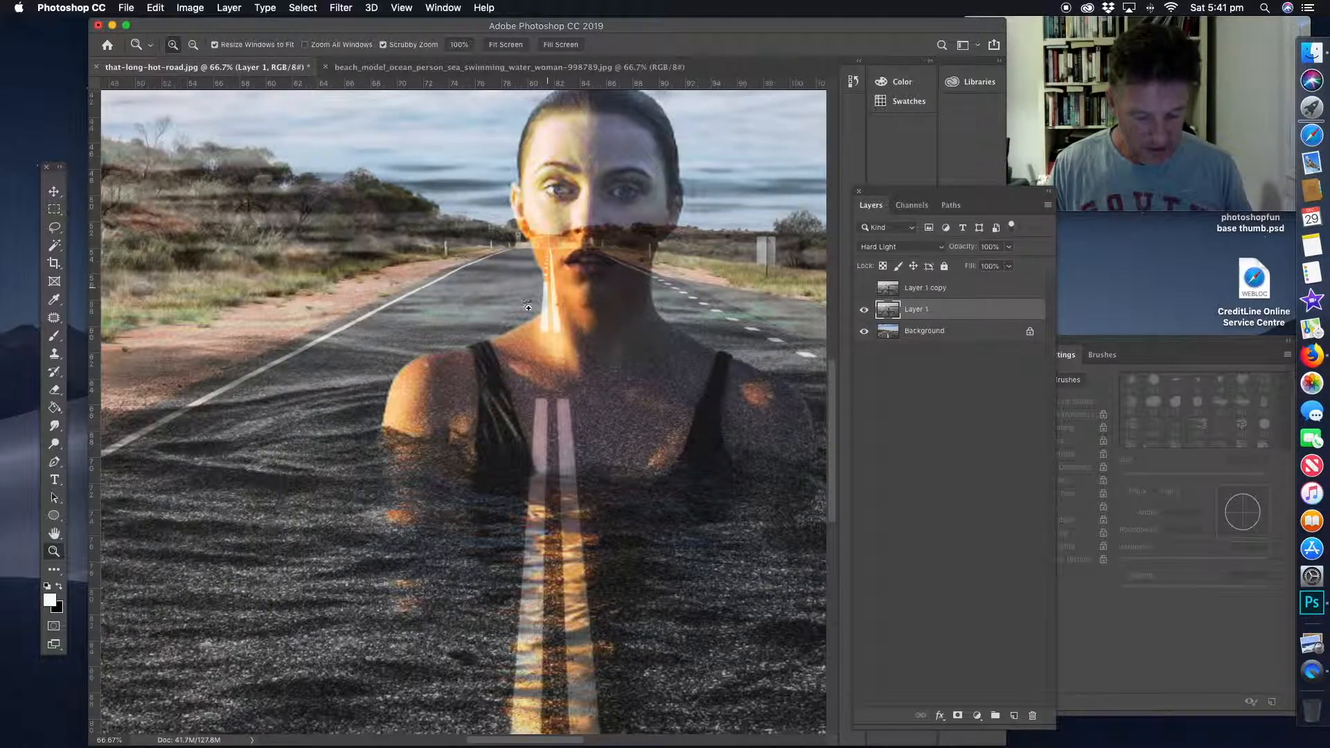
left_click_drag(532, 264, 513, 327)
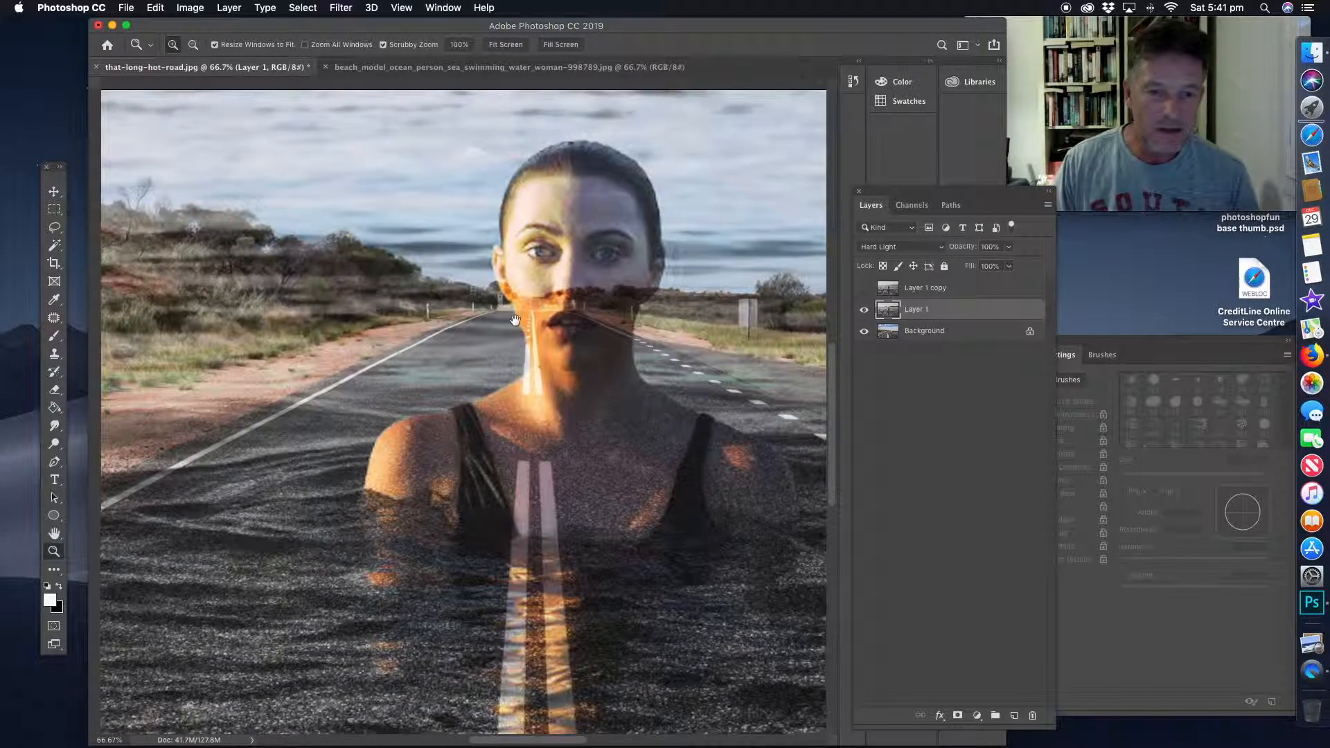
left_click(55, 390)
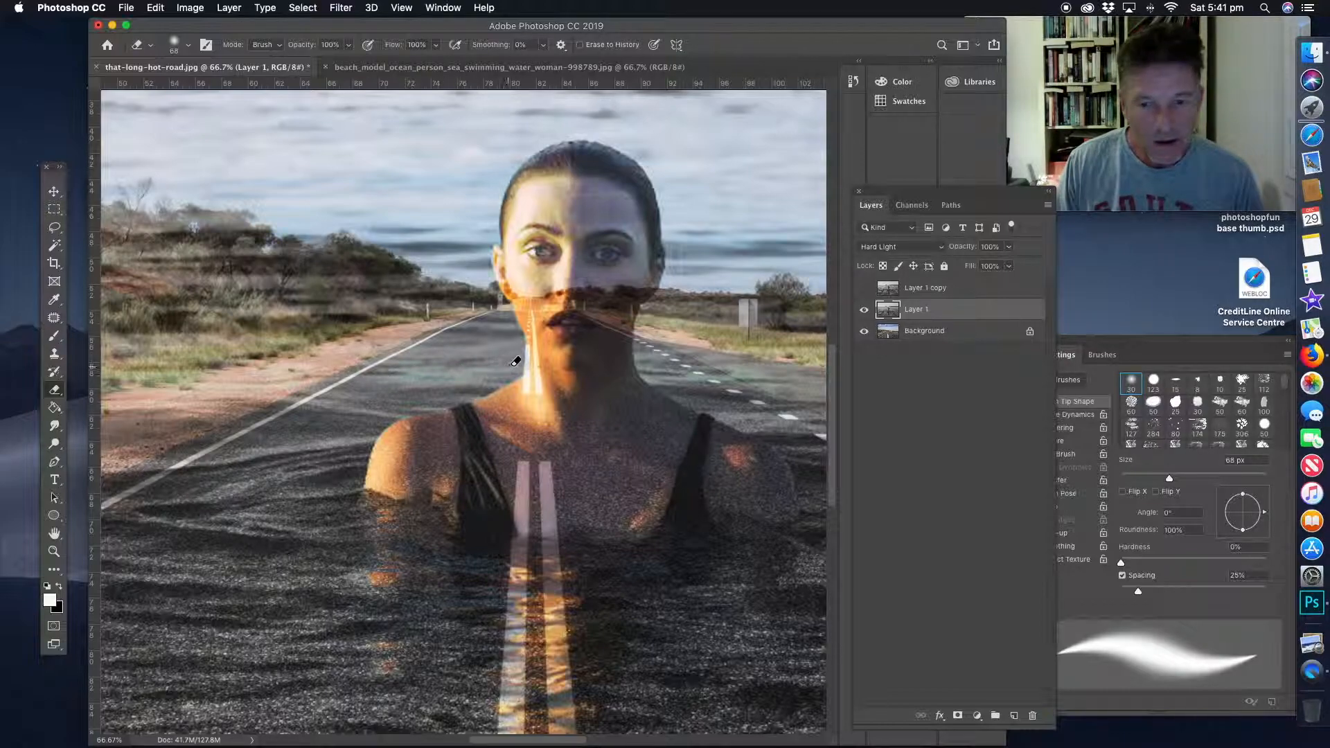
left_click(54, 551)
left_click(491, 450, "alt")
left_click(516, 495, "alt")
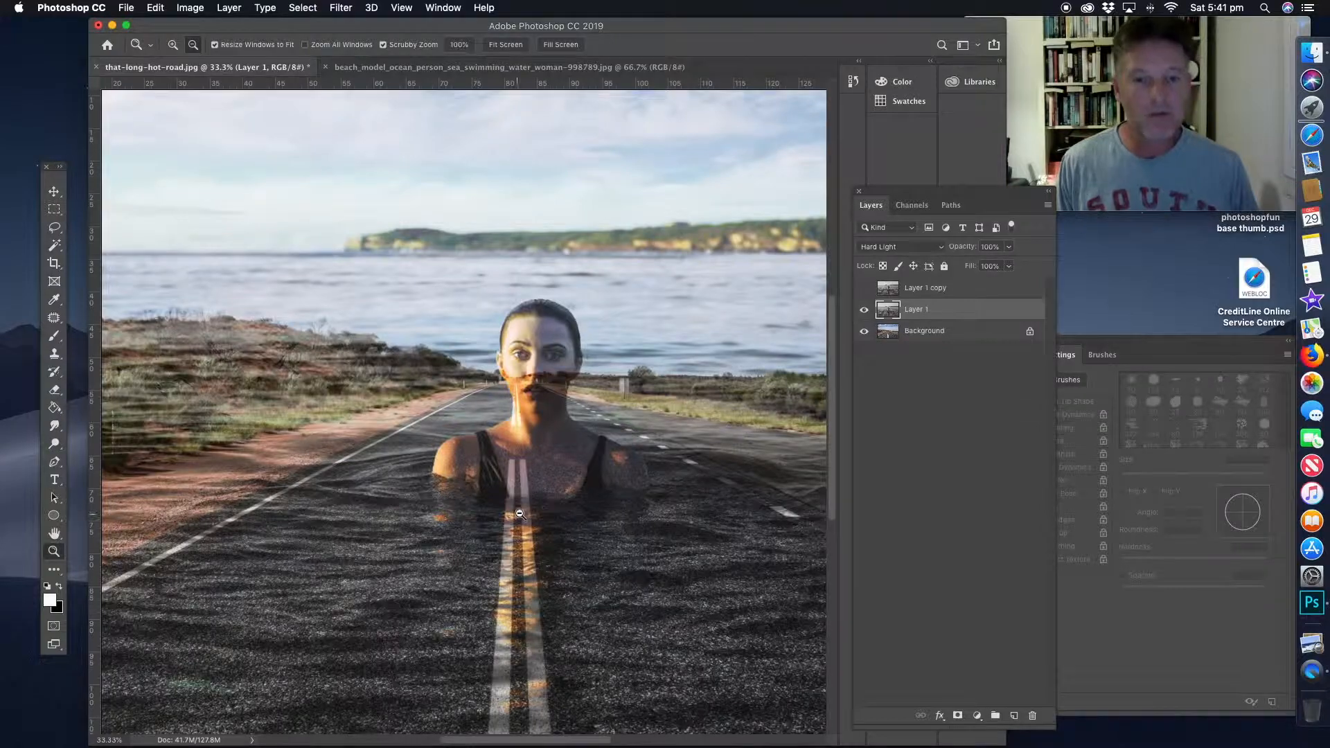
left_click(544, 426, "alt")
left_click(535, 466, "alt")
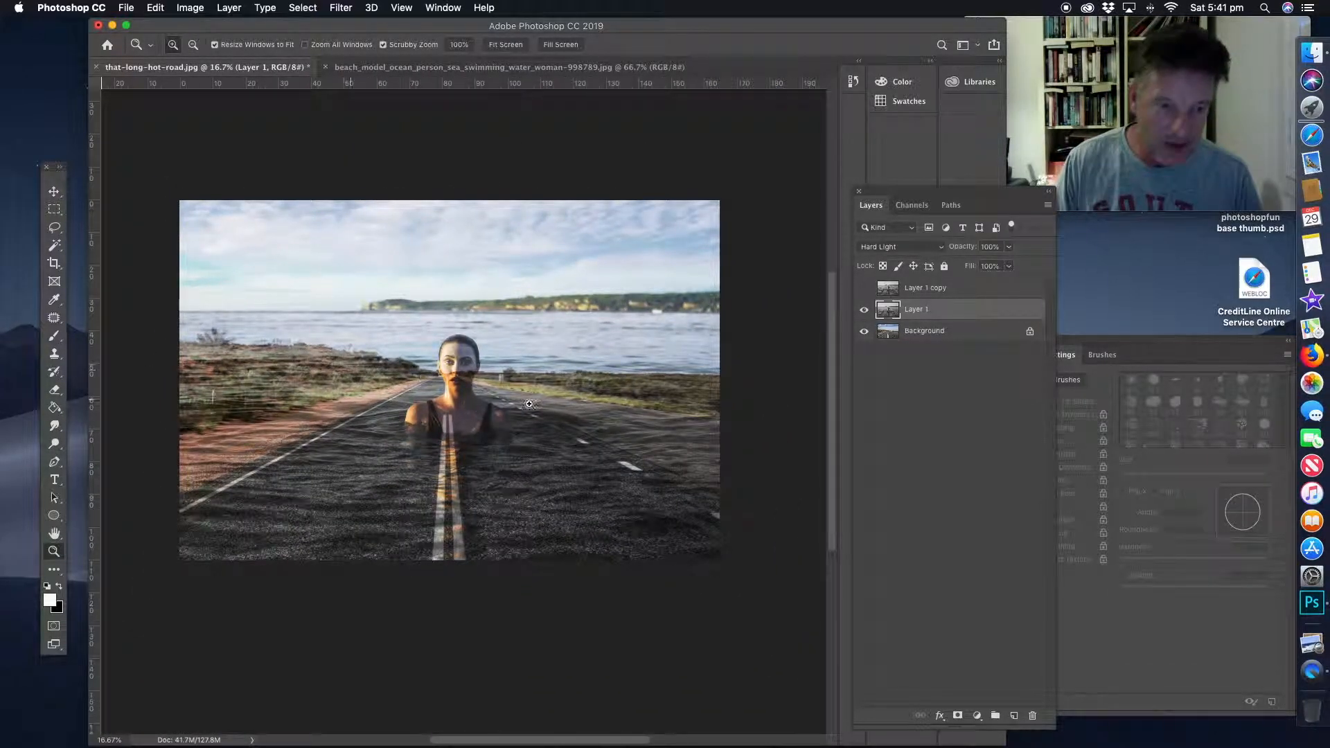
- Erase the beach photo's sea and sky above the road's horizon on Layer 1 with a soft 130 px Eraser
left_click(55, 390)
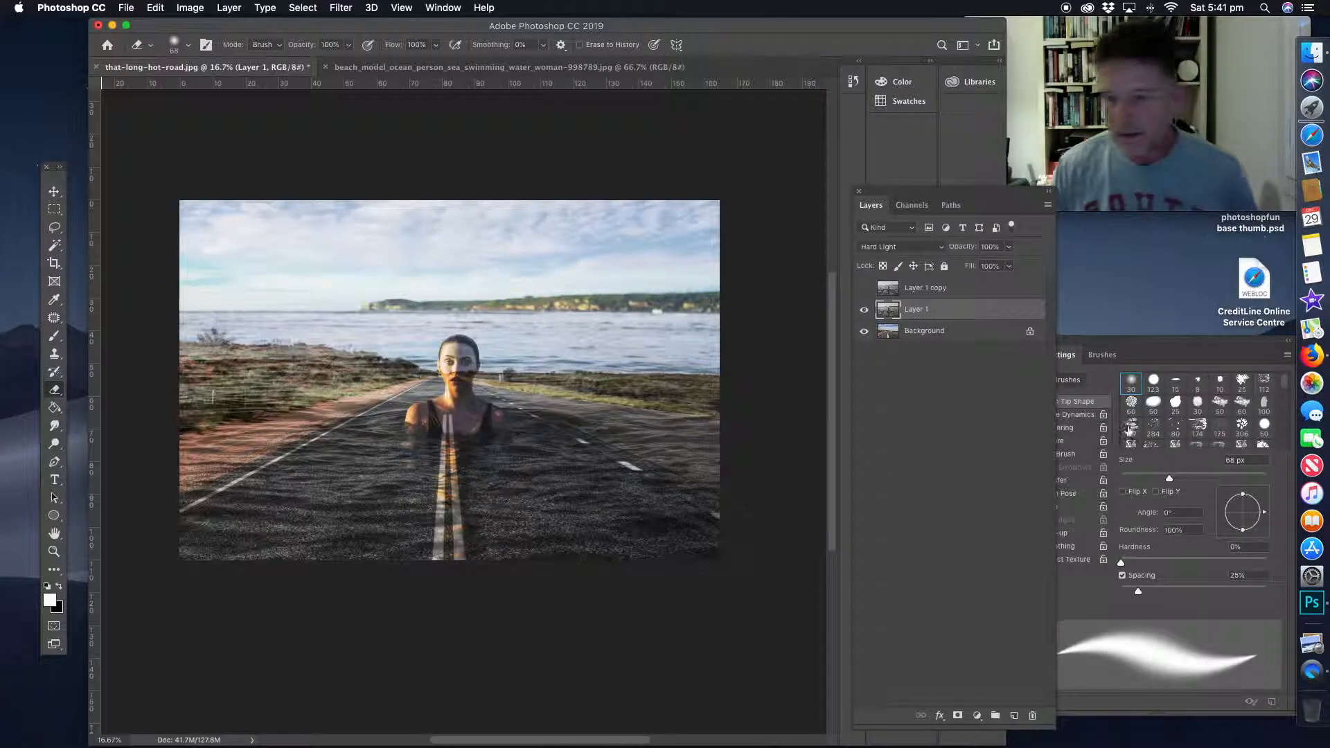
left_click_drag(1171, 478, 1169, 478)
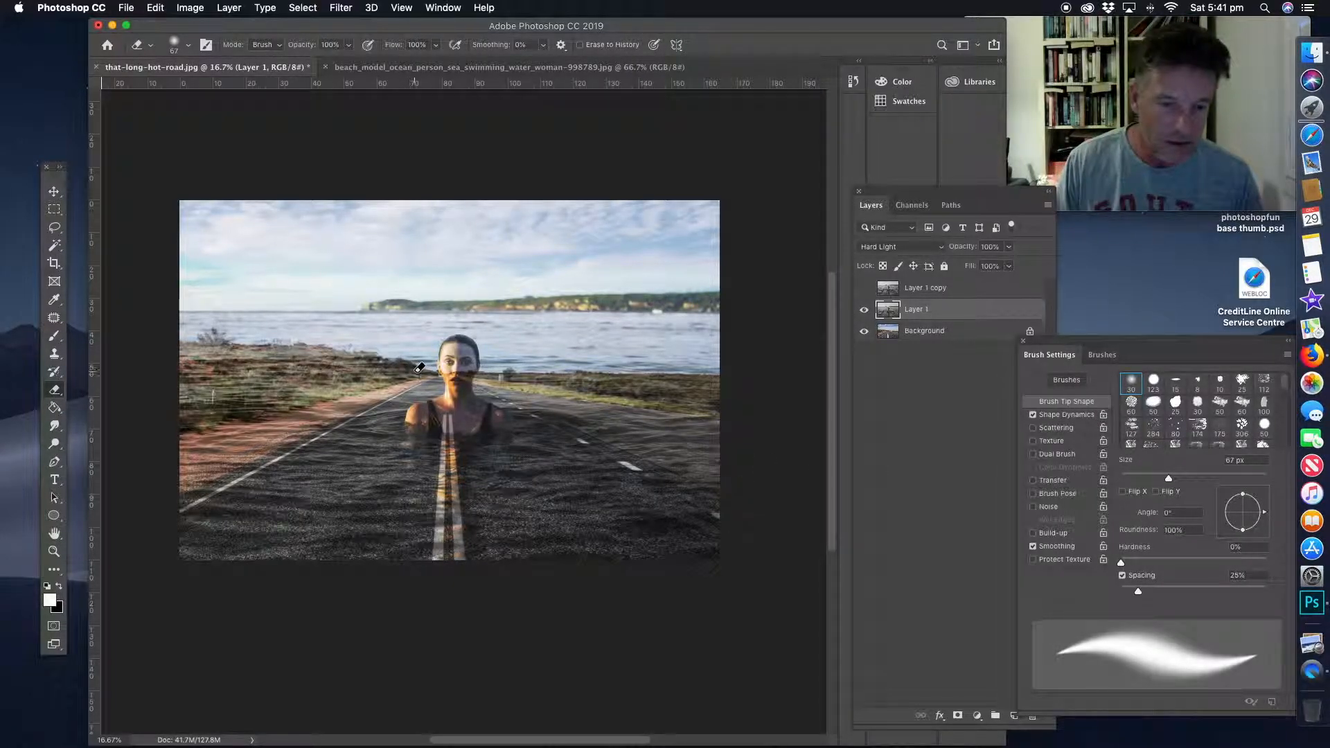
left_click_drag(1168, 478, 1205, 478)
mouse_move(490, 376)
left_mouse_down()
mouse_move(613, 379)
mouse_move(315, 385)
mouse_move(539, 349)
mouse_move(277, 353)
mouse_move(509, 364)
mouse_move(180, 350)
mouse_move(660, 303)
mouse_move(311, 282)
mouse_move(187, 246)
mouse_move(208, 208)
left_mouse_up()
- Lasso the leftover beach sky and sea on Layer 1 and delete it
left_click(54, 227)
mouse_move(294, 348)
left_mouse_down()
mouse_move(378, 378)
mouse_move(81, 262)
mouse_move(485, 140)
mouse_move(752, 383)
mouse_move(613, 354)
mouse_move(381, 355)
left_mouse_up()
key("Delete")
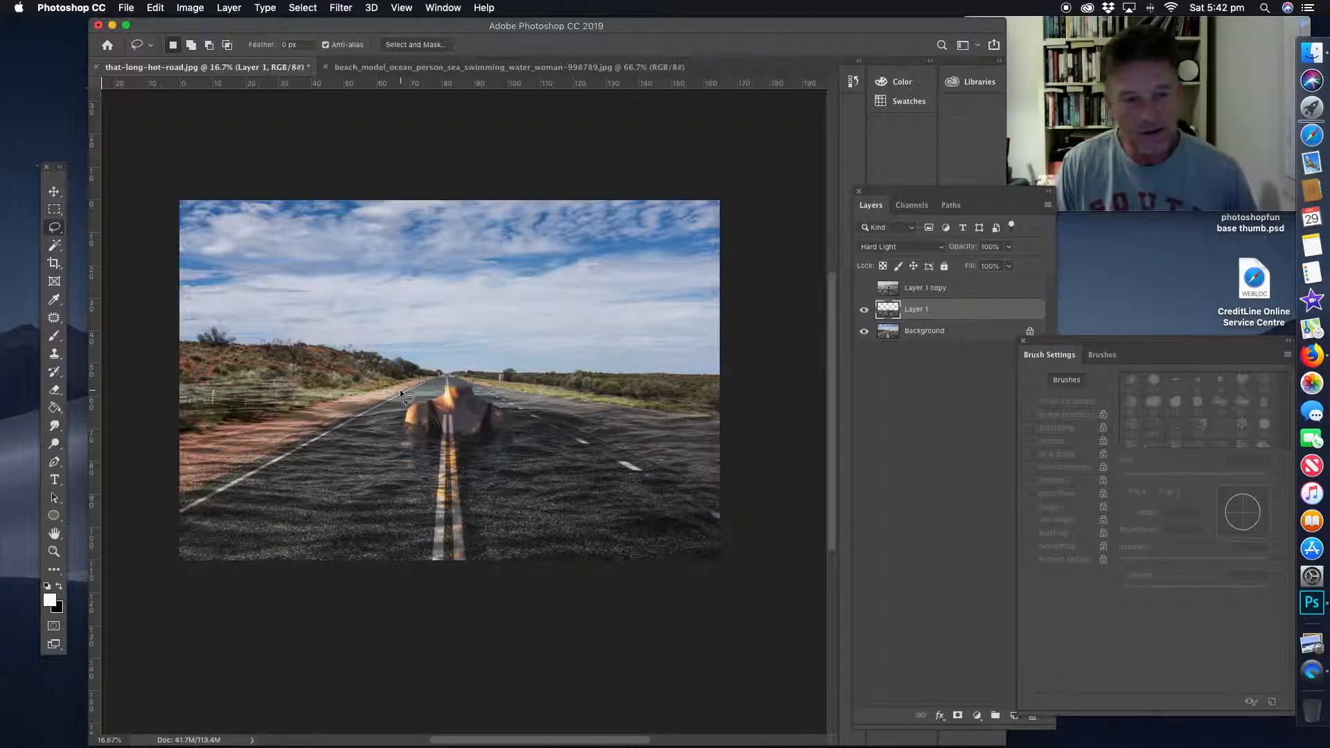
- Erase the water ripples covering the grass and red dirt along the left roadside on Layer 1
left_click(55, 390)
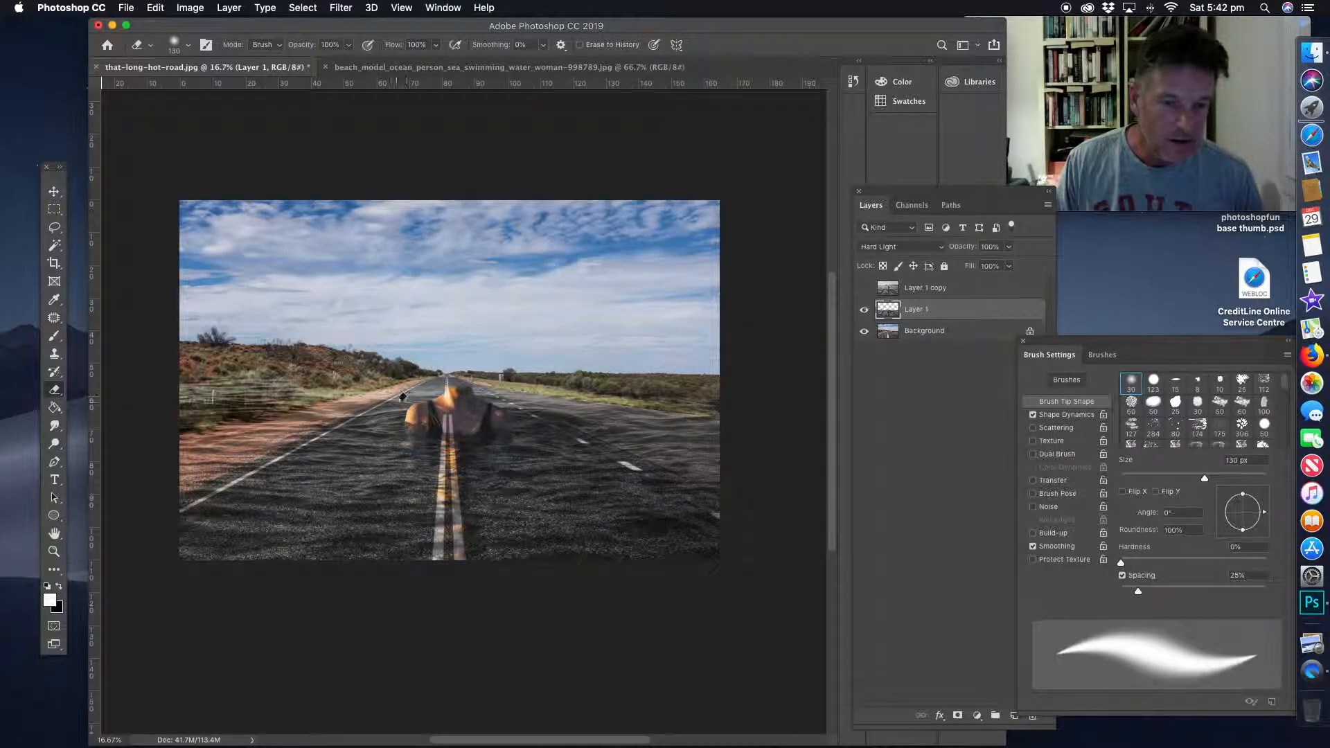
mouse_move(402, 389)
left_mouse_down()
mouse_move(168, 378)
mouse_move(191, 381)
mouse_move(167, 409)
mouse_move(276, 403)
mouse_move(199, 426)
mouse_move(301, 405)
left_mouse_up()
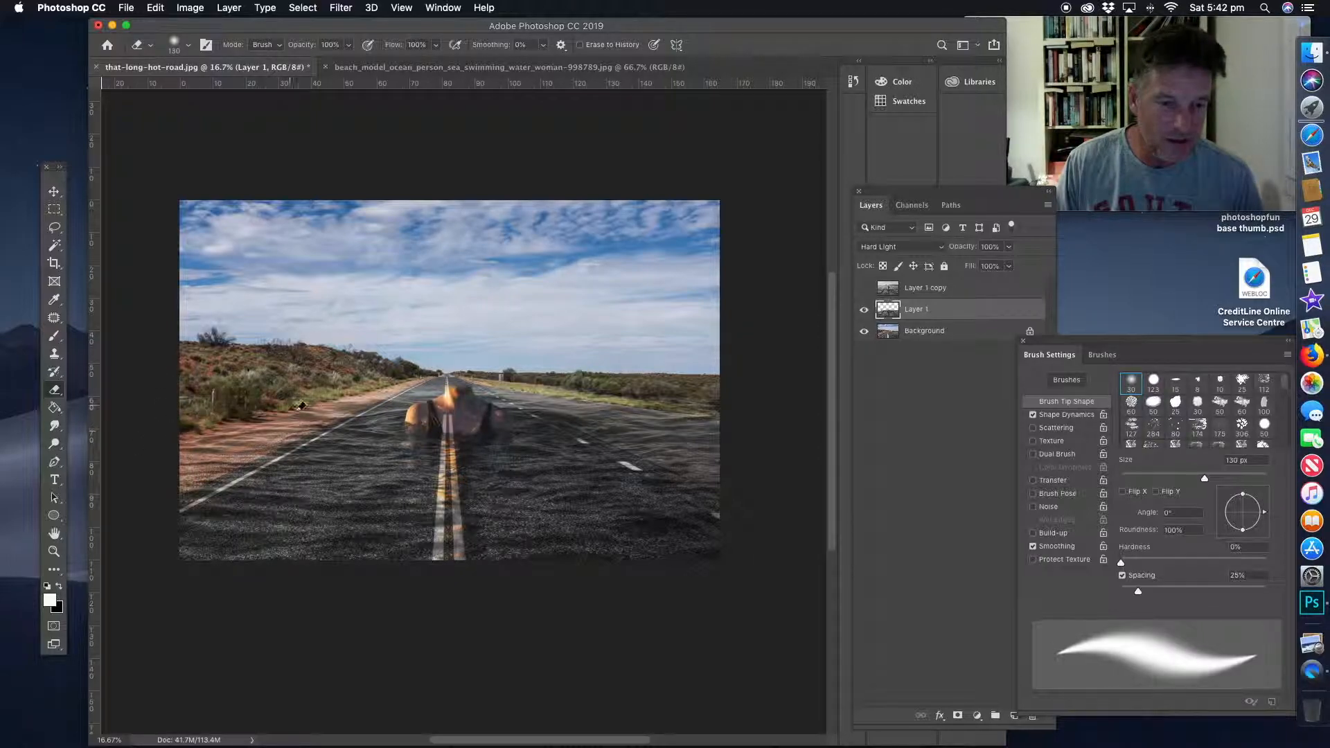
left_click_drag(251, 474, 263, 462)
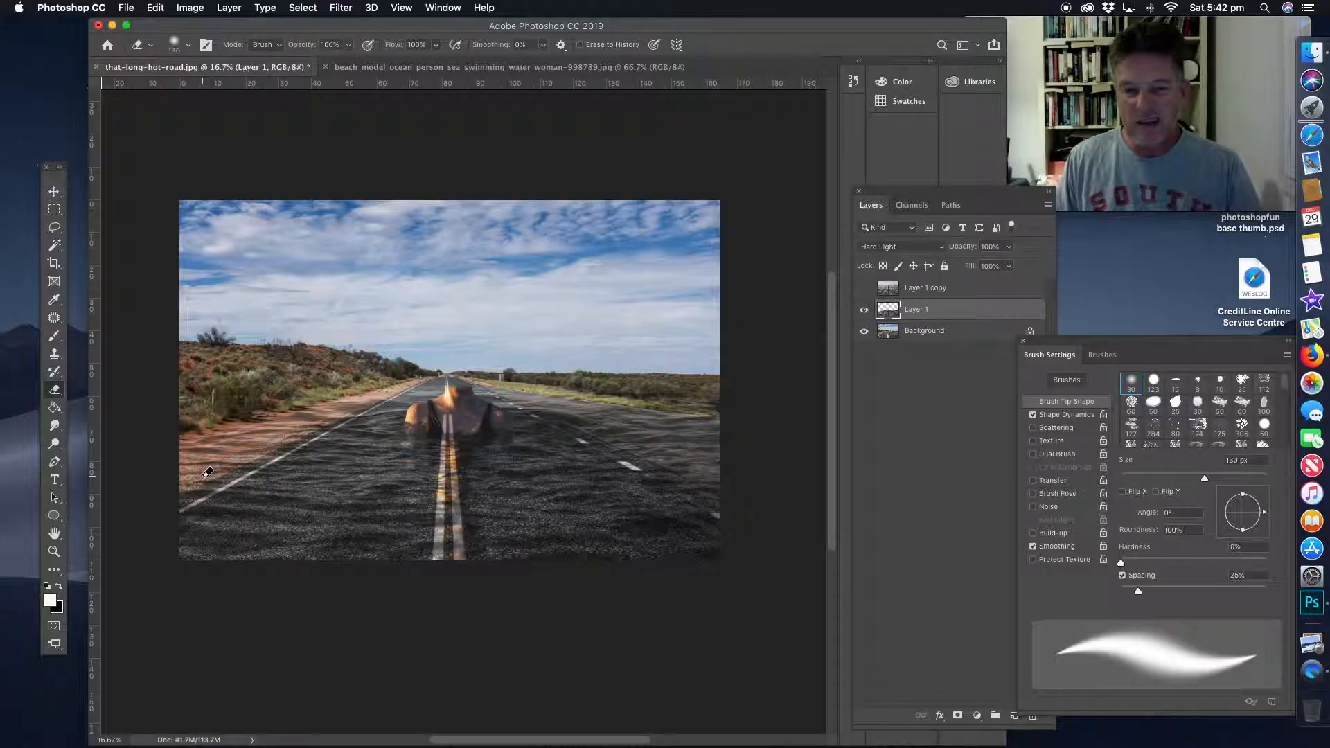
- Copy a lassoed area of the woman and surrounding water from Layer 1 copy onto a new layer, and hide Layer 1 copy
left_click(863, 289)
left_click(912, 291)
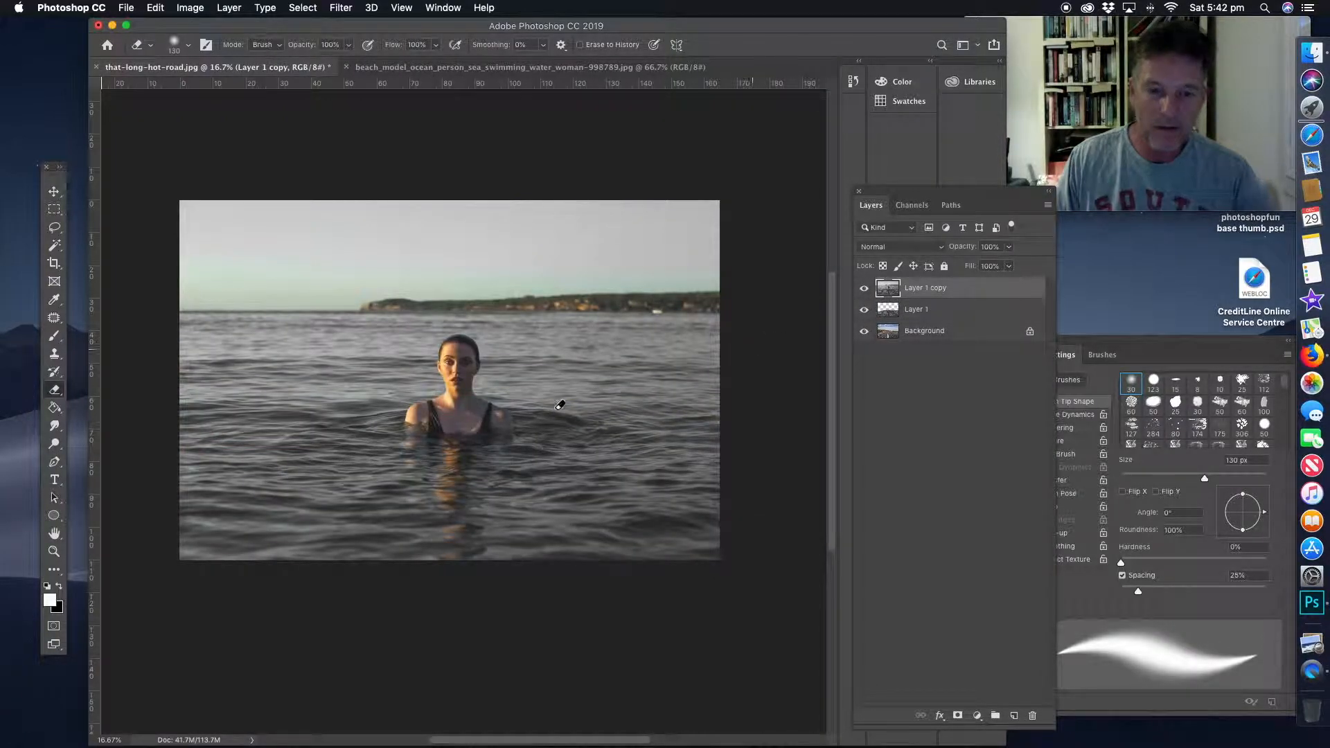
key("l")
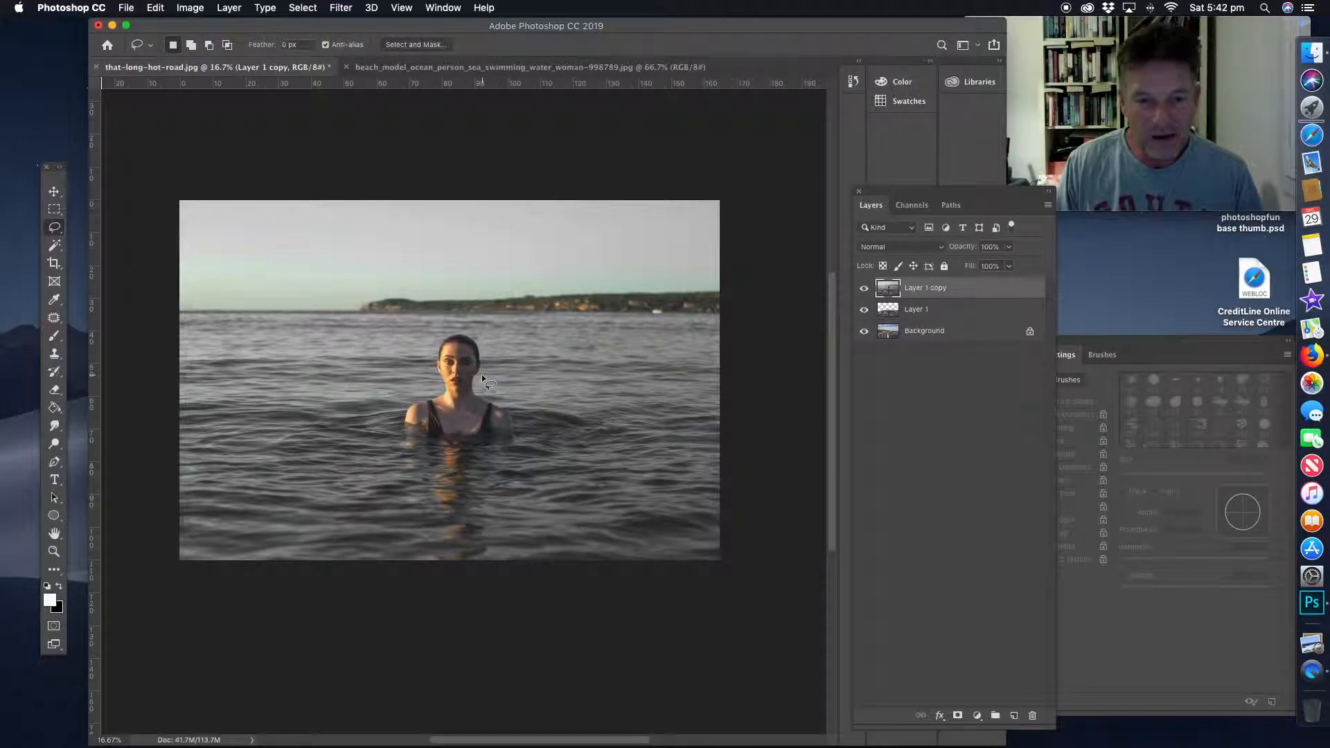
mouse_move(424, 383)
left_mouse_down()
mouse_move(325, 414)
mouse_move(346, 470)
mouse_move(530, 479)
mouse_move(568, 421)
mouse_move(492, 392)
left_mouse_up()
key("super+c")
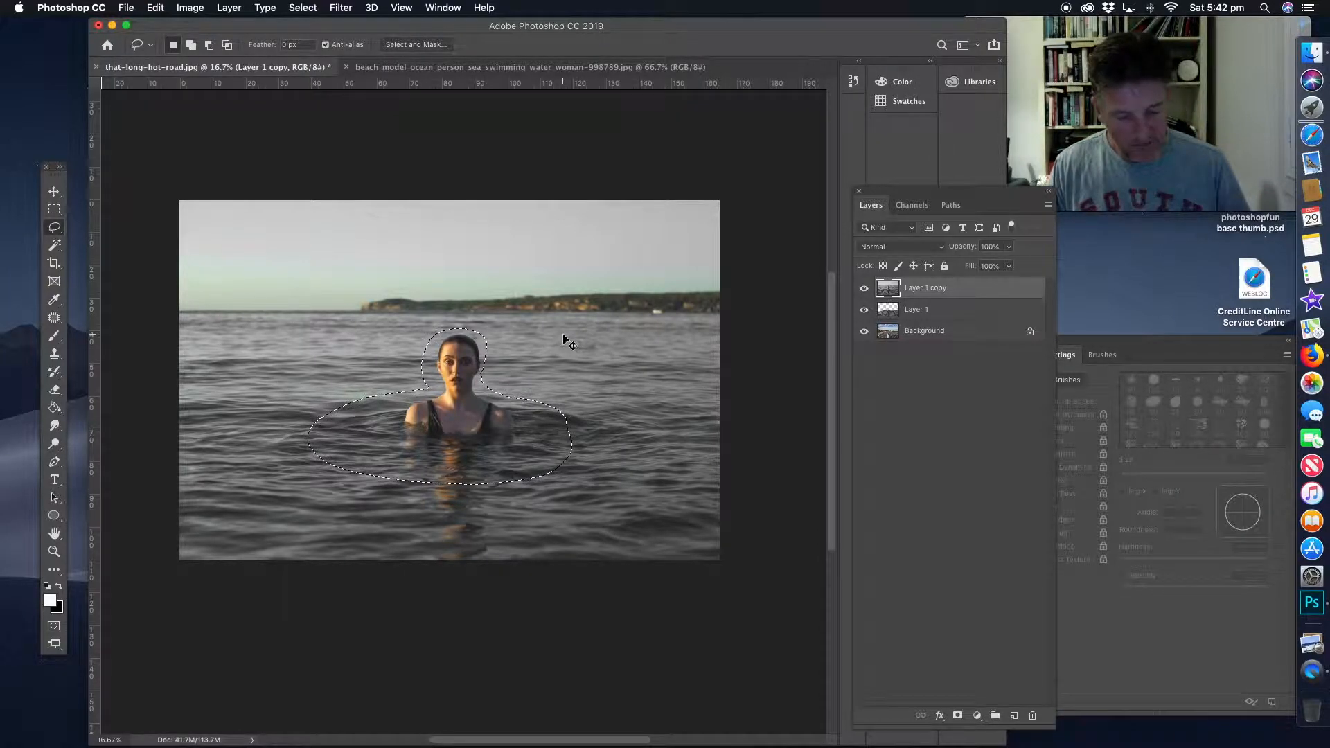
key("super+v")
left_click(863, 310)
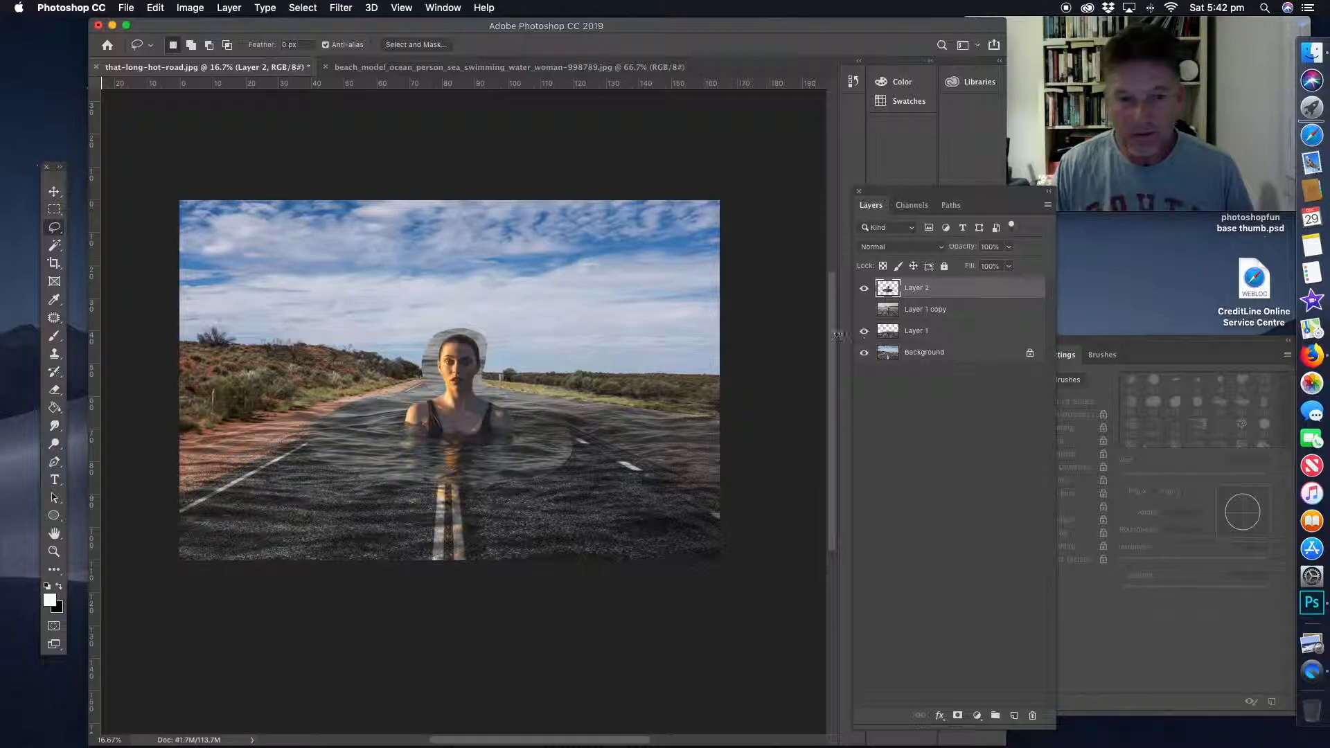
left_click(864, 288)
left_click(864, 289)
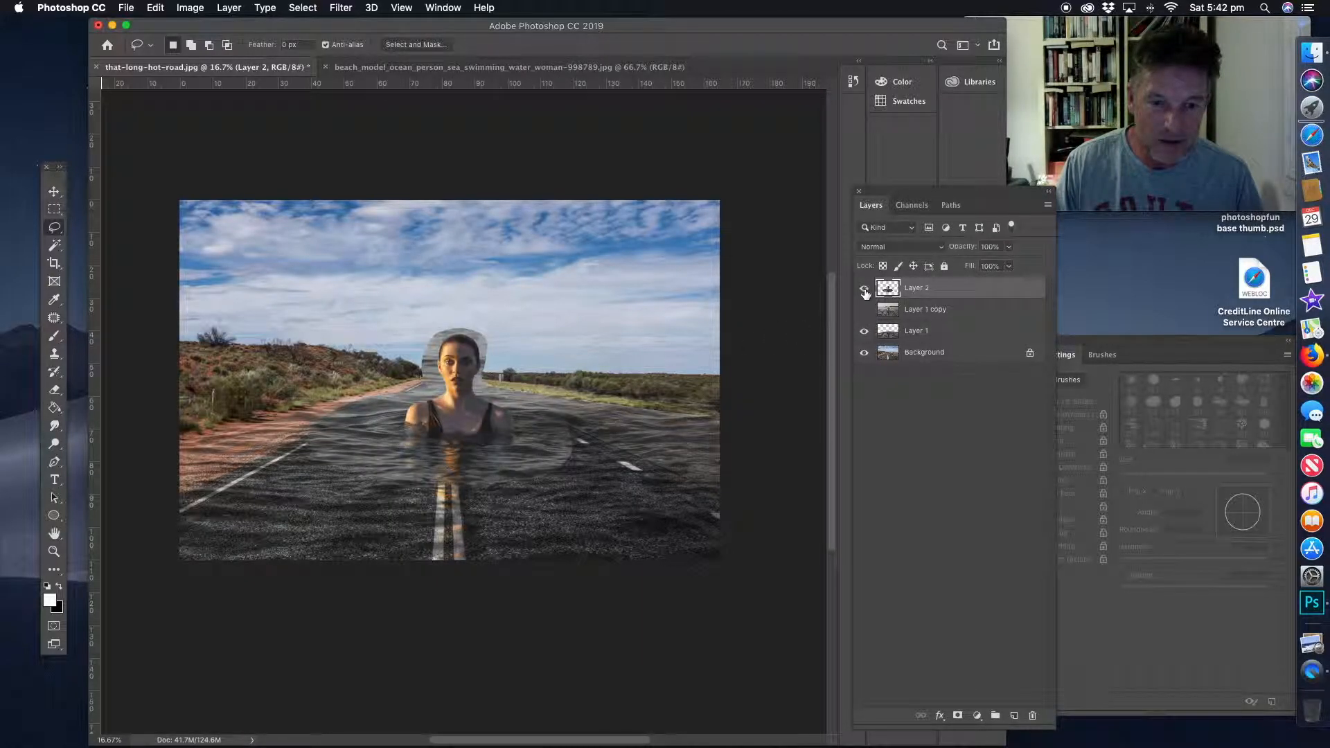
left_click(866, 290)
left_click(866, 290)
- Erase the water around the woman's shoulders and the left side of her head on Layer 2 with the 130 px Eraser
left_click(53, 551)
left_click(454, 482)
left_click(447, 435)
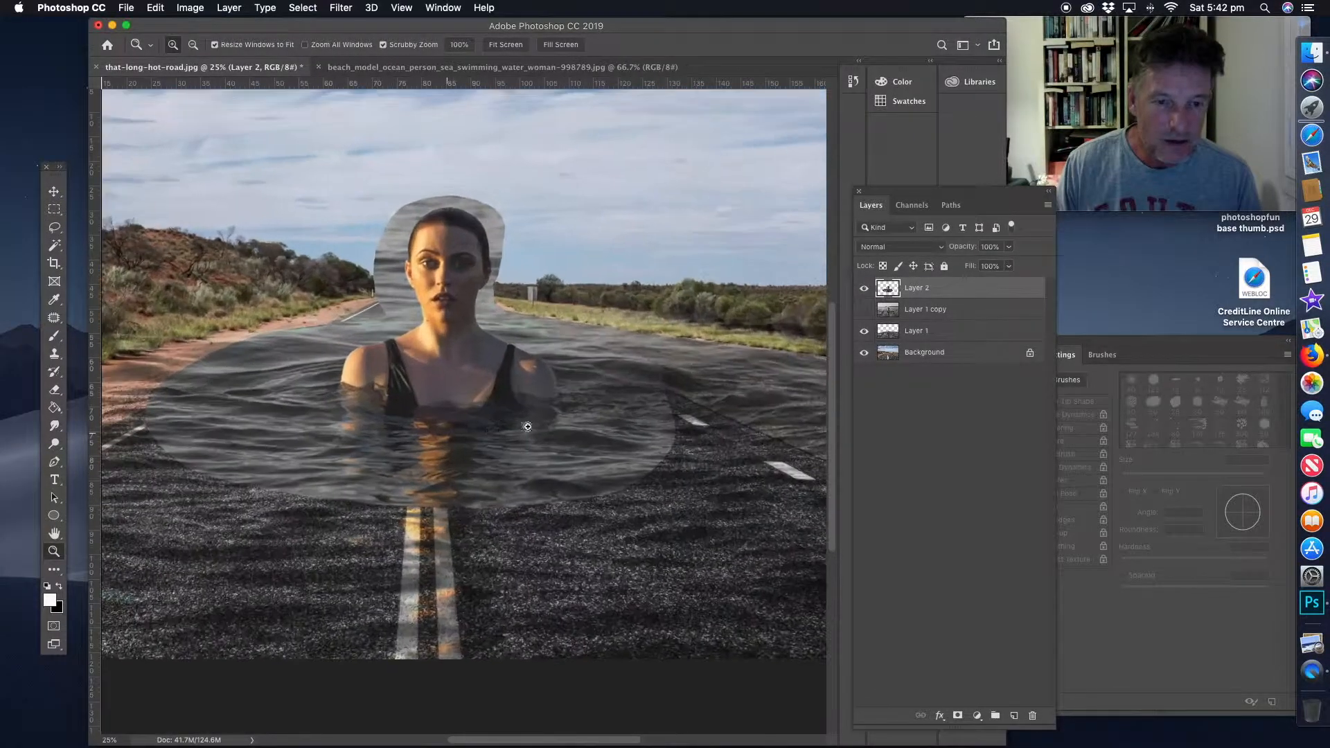
left_click(54, 390)
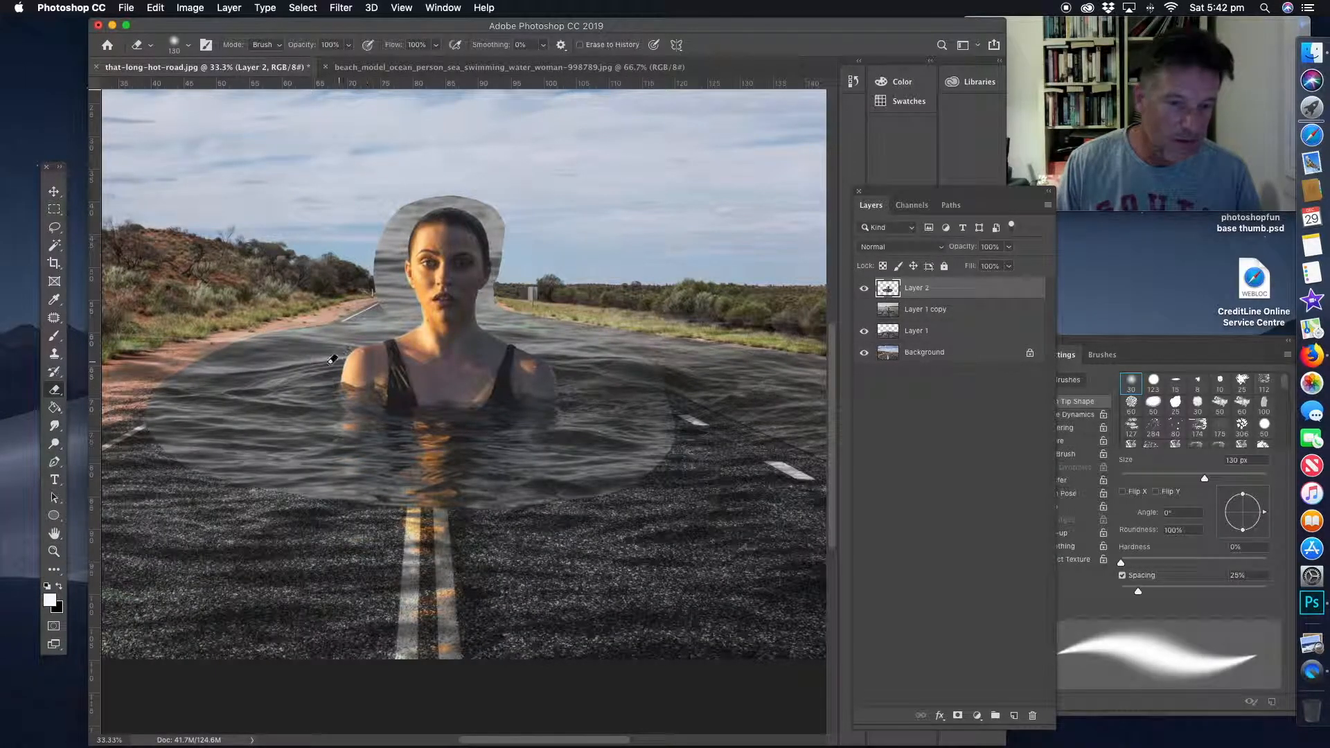
mouse_move(256, 360)
left_mouse_down()
mouse_move(168, 383)
mouse_move(275, 382)
mouse_move(181, 440)
mouse_move(172, 468)
mouse_move(226, 479)
mouse_move(363, 468)
mouse_move(351, 502)
mouse_move(460, 513)
mouse_move(670, 471)
mouse_move(696, 429)
mouse_move(622, 379)
mouse_move(636, 335)
mouse_move(601, 402)
mouse_move(621, 444)
mouse_move(601, 396)
left_mouse_up()
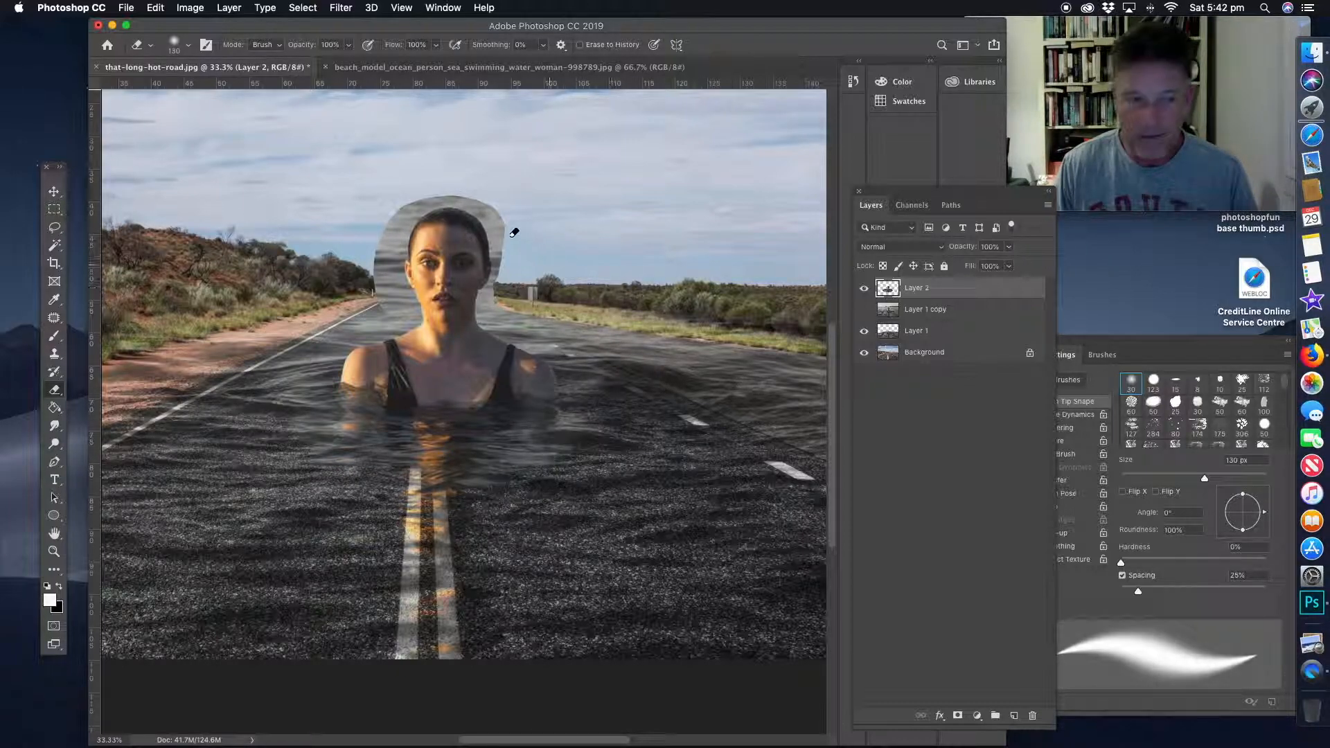
mouse_move(415, 198)
left_mouse_down()
mouse_move(388, 239)
mouse_move(385, 296)
mouse_move(377, 263)
mouse_move(392, 313)
mouse_move(507, 287)
mouse_move(490, 303)
mouse_move(495, 324)
mouse_move(569, 346)
mouse_move(533, 326)
mouse_move(609, 337)
mouse_move(602, 372)
left_mouse_up()
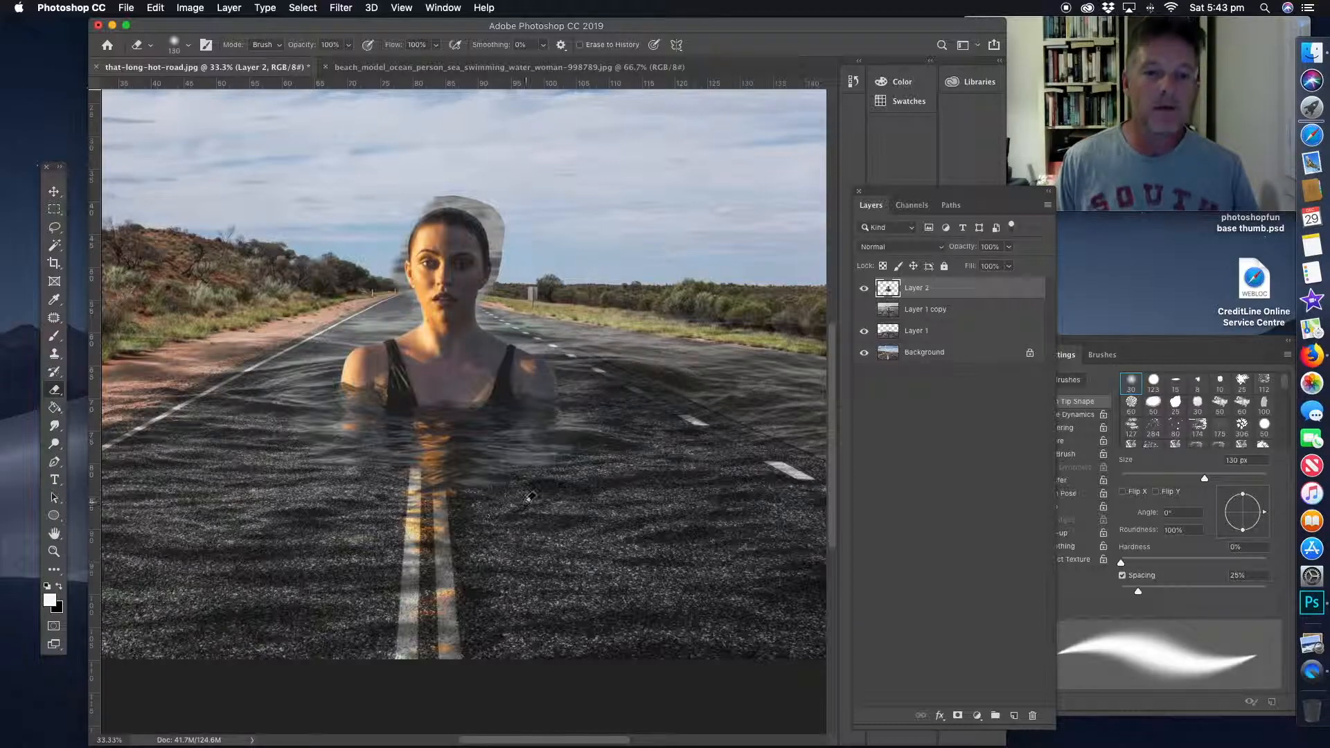
- Erase the grey water fringe along the top and left side of the woman's head with a soft 21 px Eraser
left_click(54, 551)
left_click(499, 284)
left_click(451, 260)
left_click(441, 172)
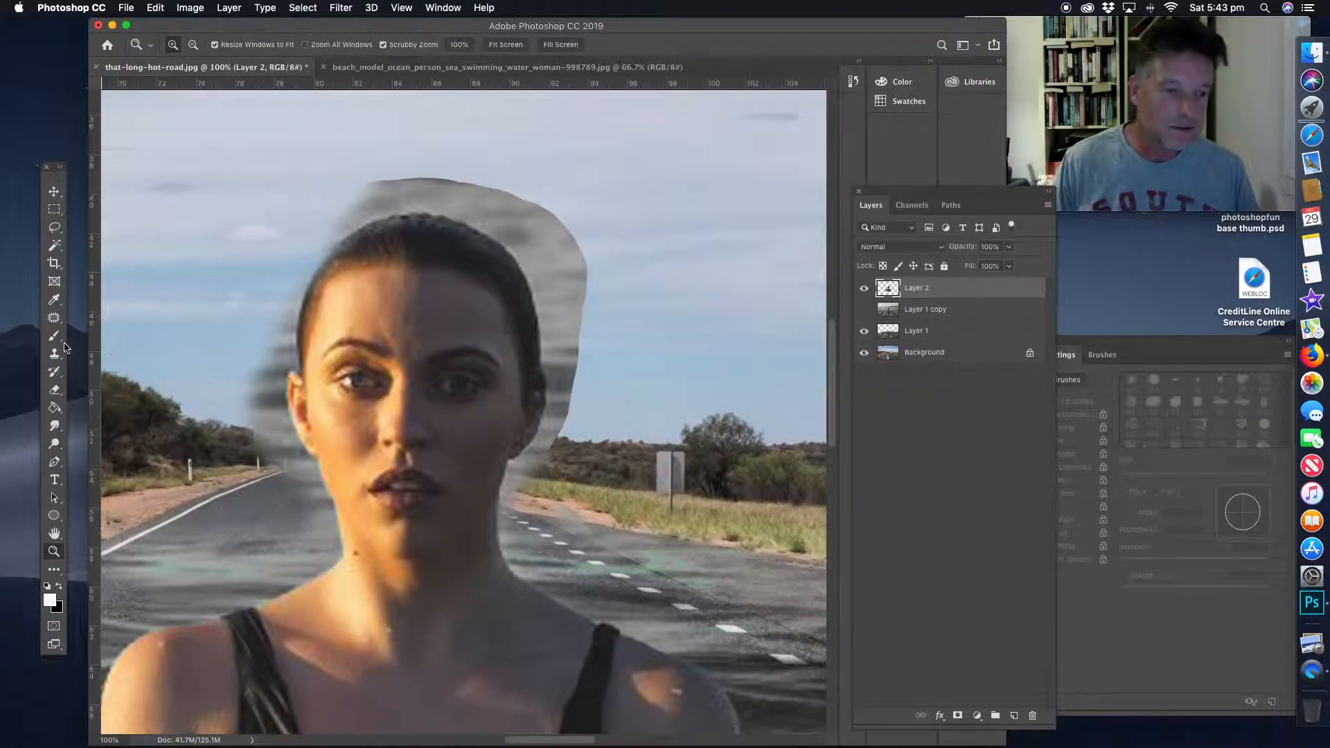
left_click(53, 391)
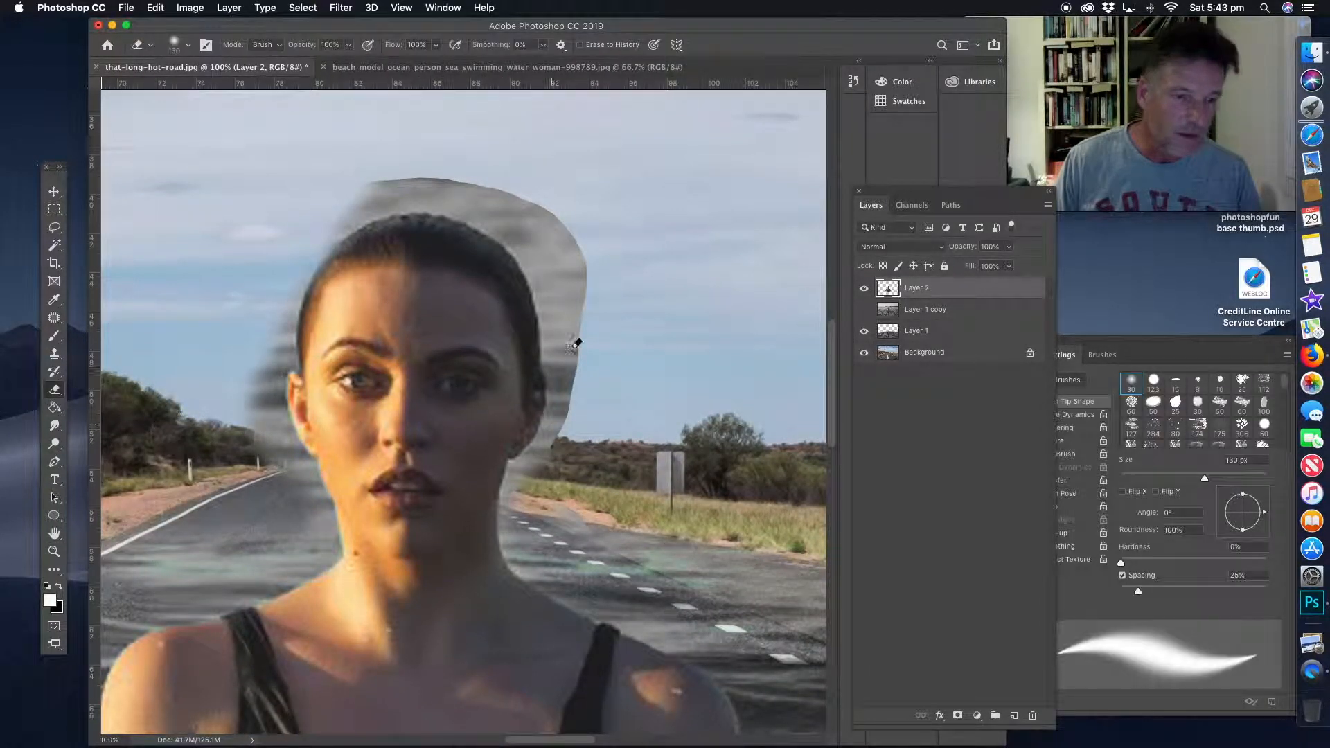
left_click(1139, 478)
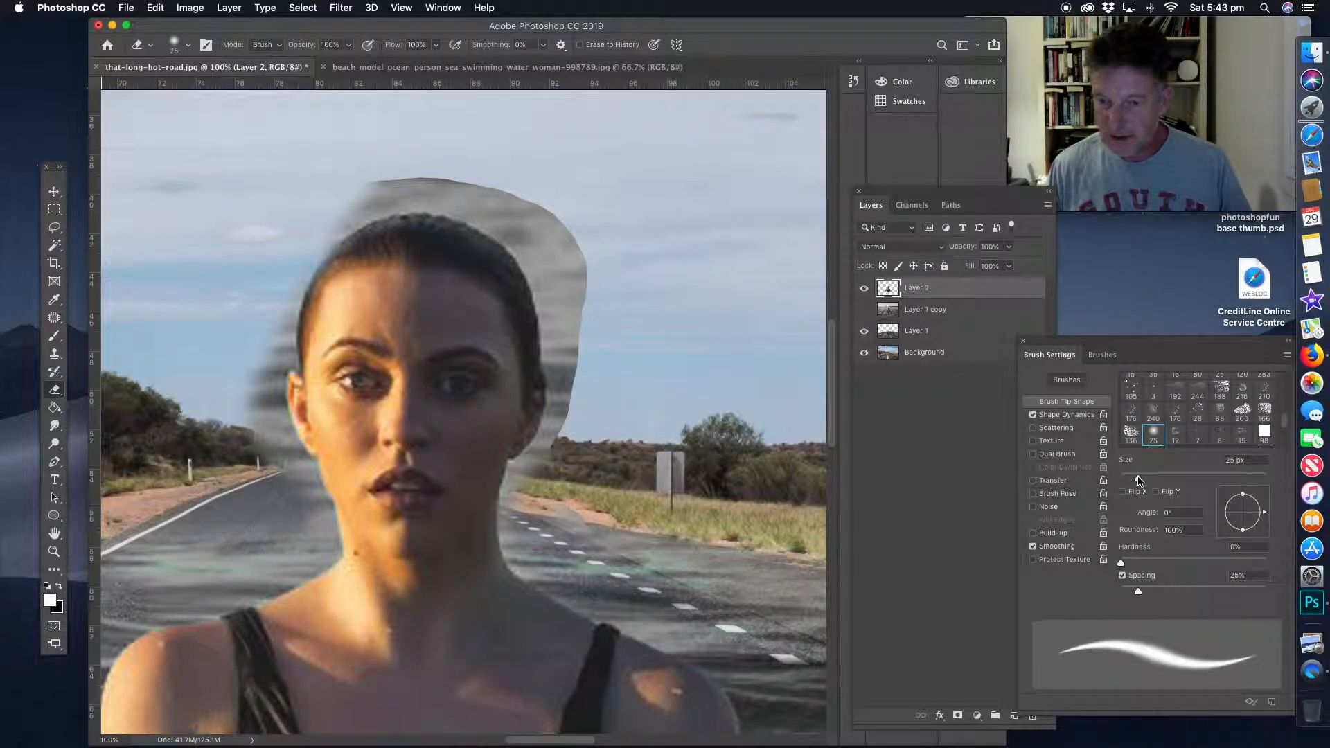
left_click_drag(1139, 478, 1138, 478)
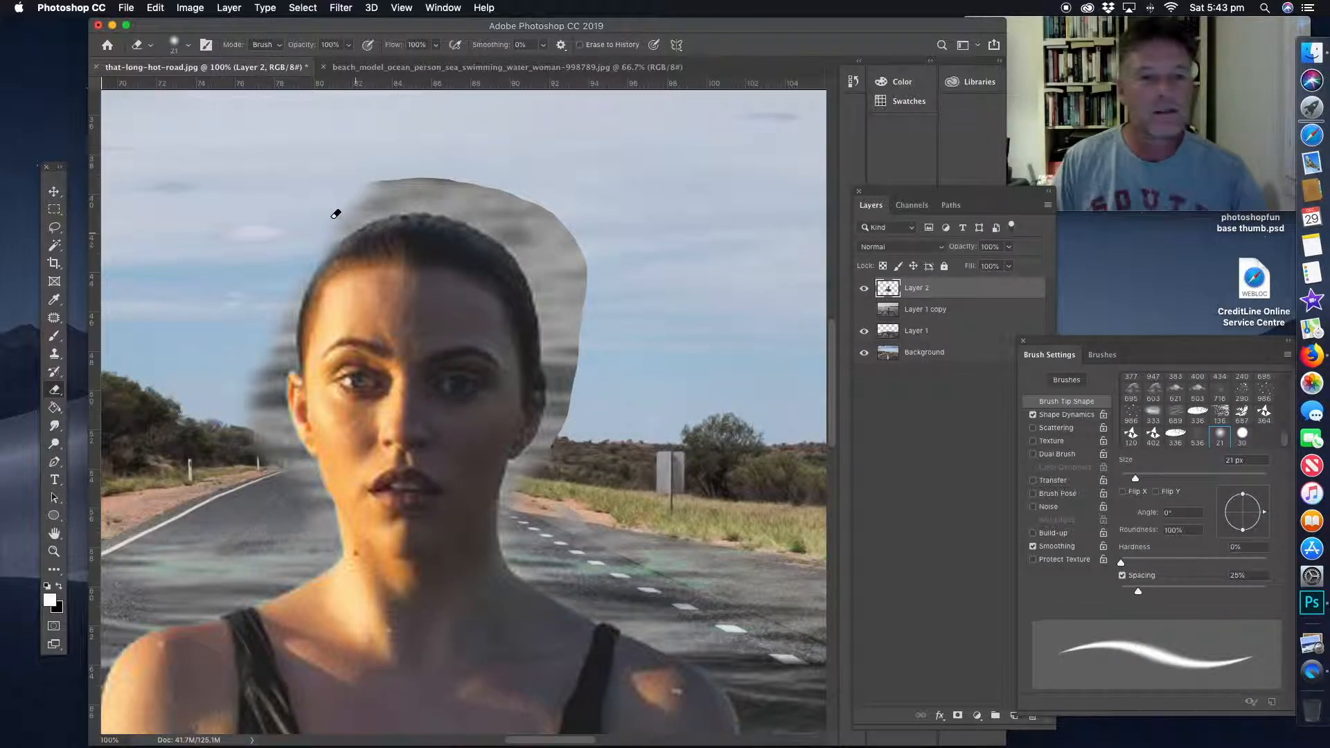
mouse_move(392, 205)
left_mouse_down()
mouse_move(328, 237)
mouse_move(423, 185)
mouse_move(384, 182)
left_mouse_up()
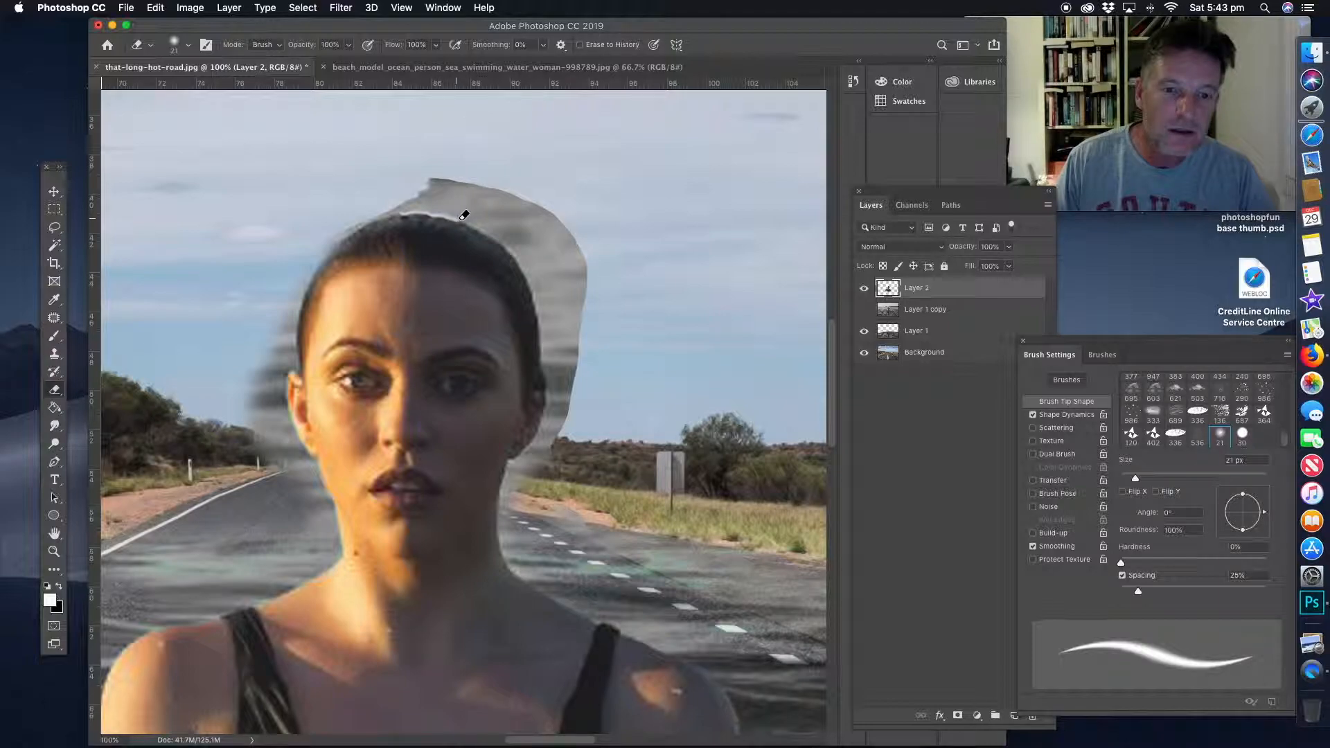
mouse_move(487, 225)
left_mouse_down()
mouse_move(510, 233)
mouse_move(408, 202)
mouse_move(325, 238)
mouse_move(457, 187)
mouse_move(522, 225)
mouse_move(409, 184)
mouse_move(436, 176)
mouse_move(572, 234)
left_mouse_up()
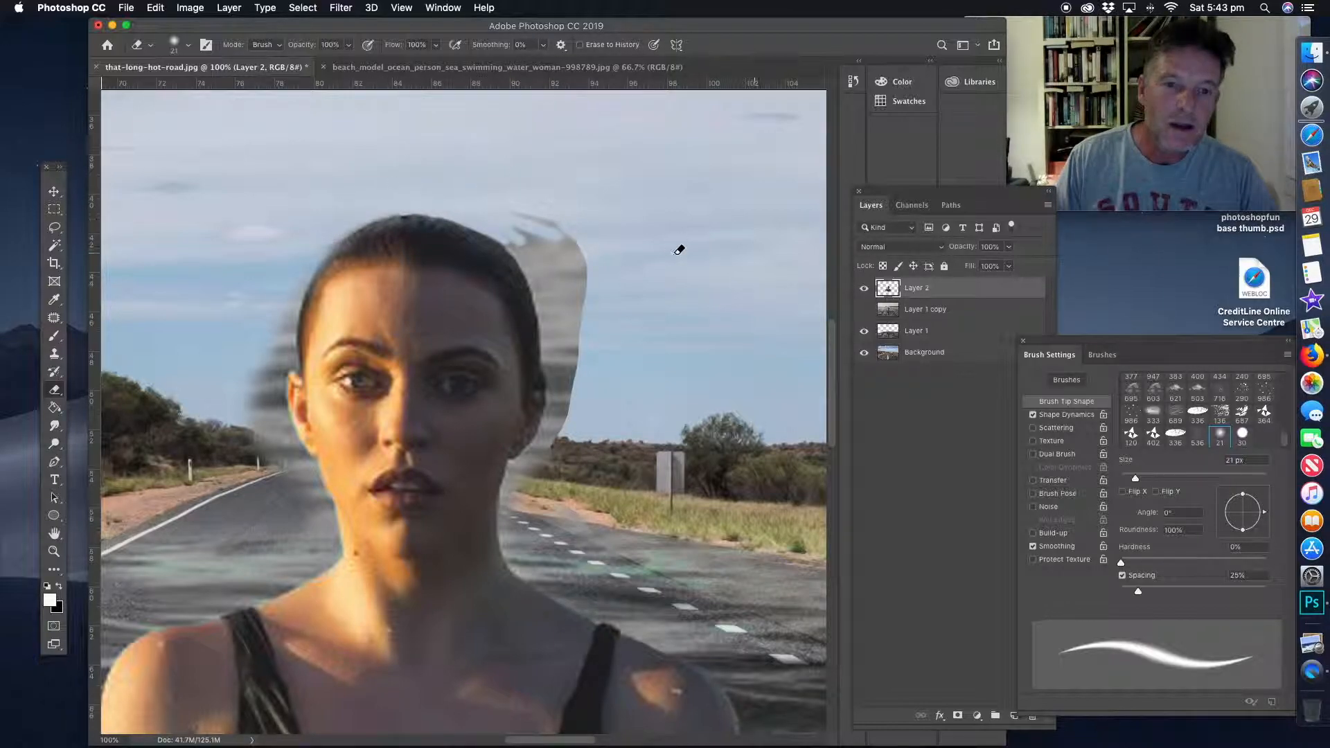
mouse_move(353, 220)
left_mouse_down()
mouse_move(302, 285)
mouse_move(291, 340)
mouse_move(300, 369)
mouse_move(294, 355)
mouse_move(282, 422)
mouse_move(291, 376)
mouse_move(301, 457)
mouse_move(279, 382)
mouse_move(270, 419)
mouse_move(291, 307)
mouse_move(269, 328)
mouse_move(245, 430)
mouse_move(268, 455)
mouse_move(279, 436)
mouse_move(280, 475)
mouse_move(305, 447)
left_mouse_up()
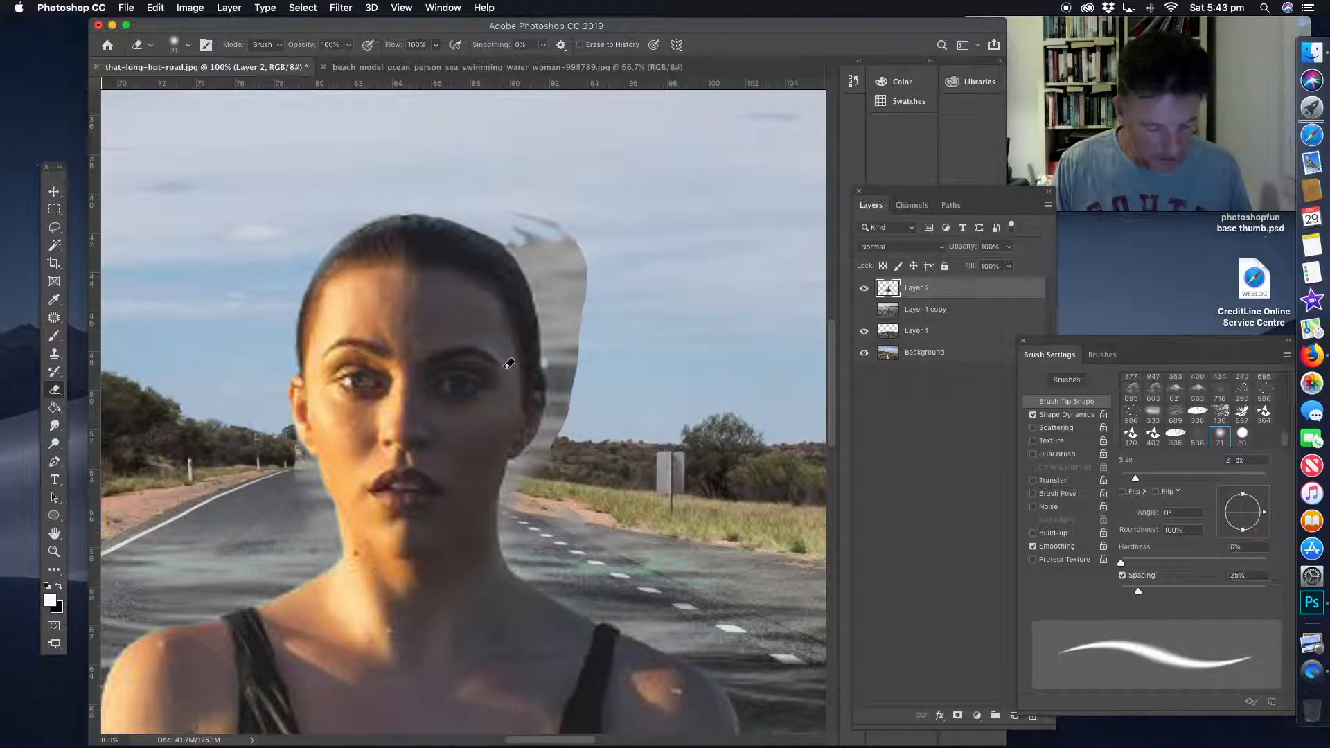
- Rotate the canvas view and erase the remaining water fringe along the right side of the woman's head down to the neck
key("r")
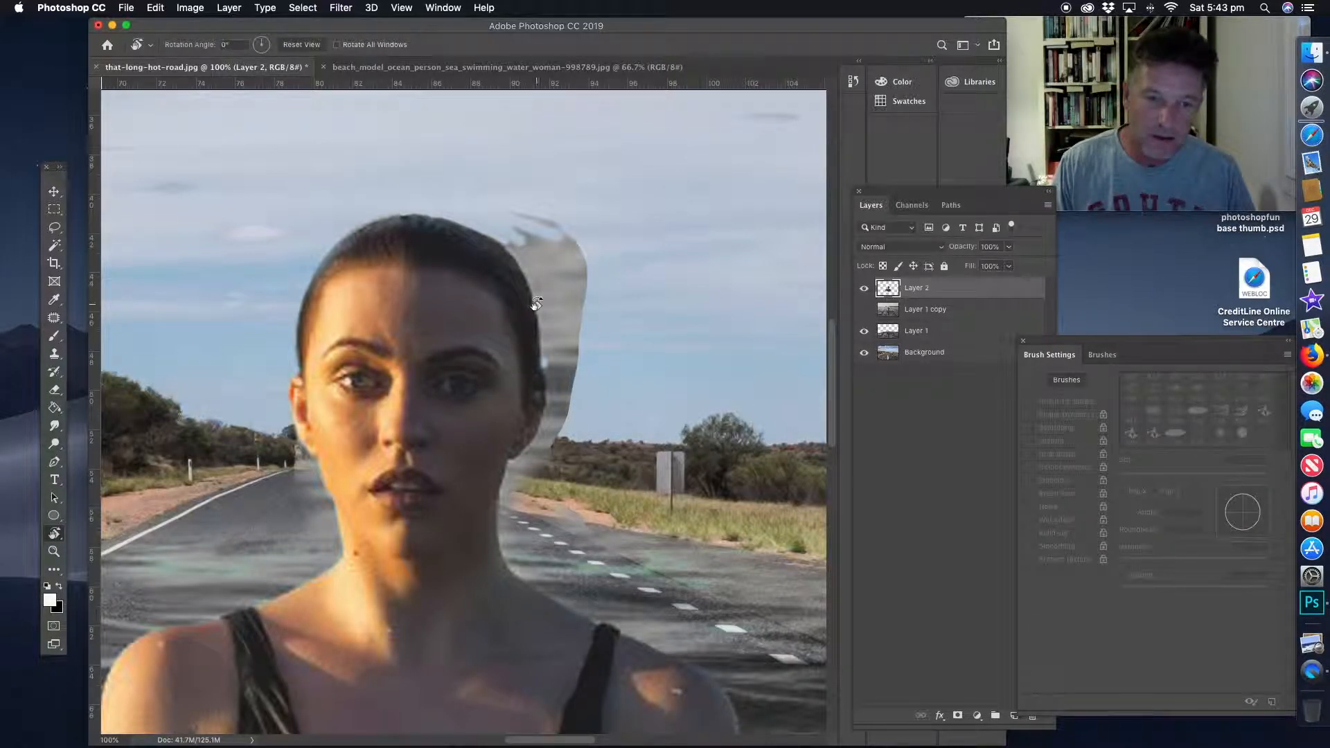
left_click_drag(592, 287, 351, 278)
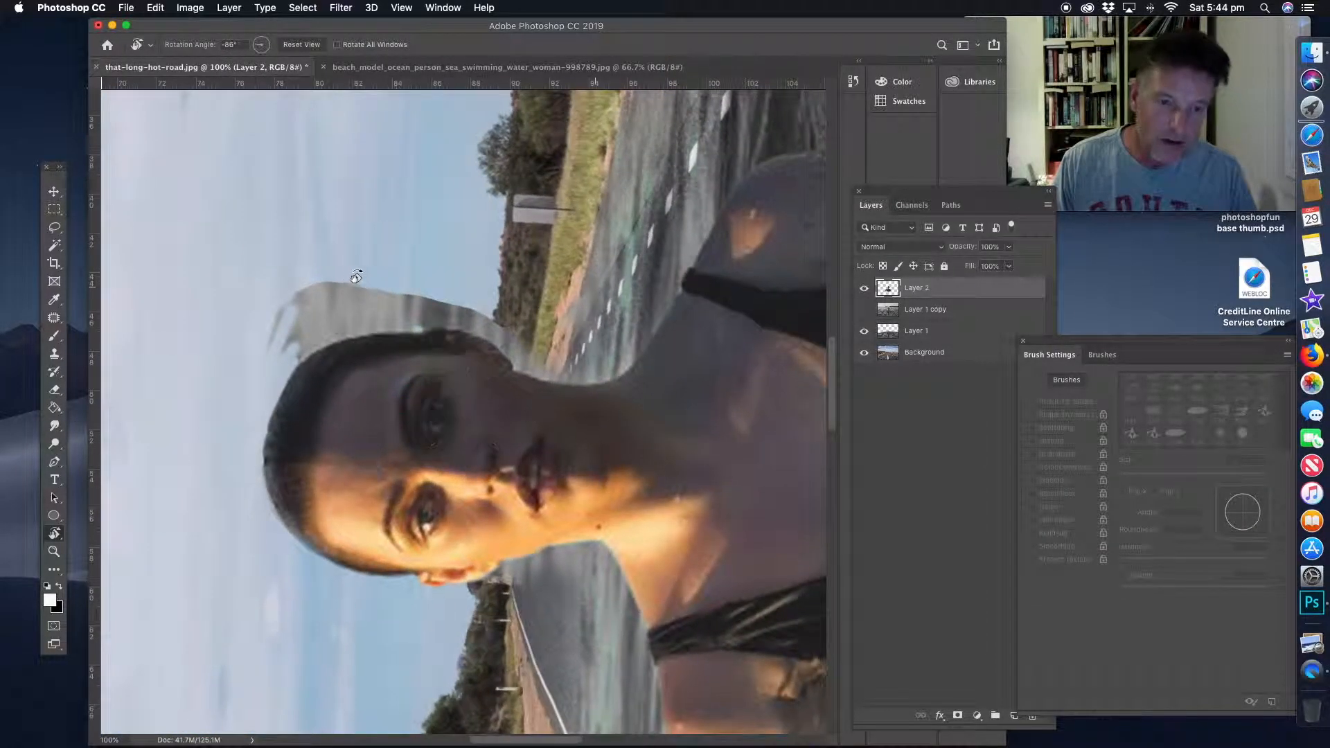
key("e")
mouse_move(310, 347)
left_mouse_down()
mouse_move(384, 269)
mouse_move(267, 353)
mouse_move(318, 289)
mouse_move(303, 293)
mouse_move(280, 318)
mouse_move(408, 275)
left_mouse_up()
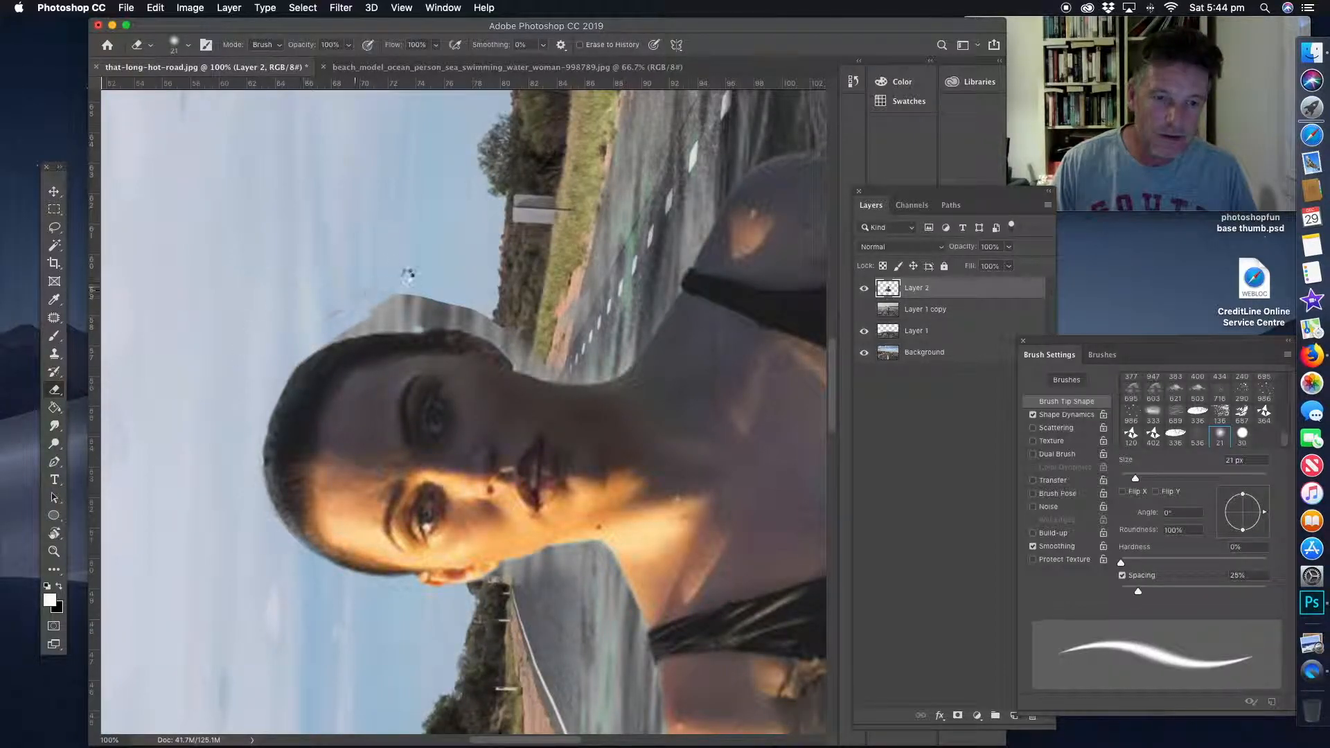
mouse_move(329, 340)
left_mouse_down()
mouse_move(501, 317)
mouse_move(353, 326)
mouse_move(439, 319)
mouse_move(462, 303)
mouse_move(383, 297)
mouse_move(524, 301)
mouse_move(573, 353)
mouse_move(450, 321)
mouse_move(552, 378)
left_mouse_up()
mouse_move(462, 319)
left_mouse_down()
mouse_move(512, 337)
mouse_move(554, 381)
left_mouse_up()
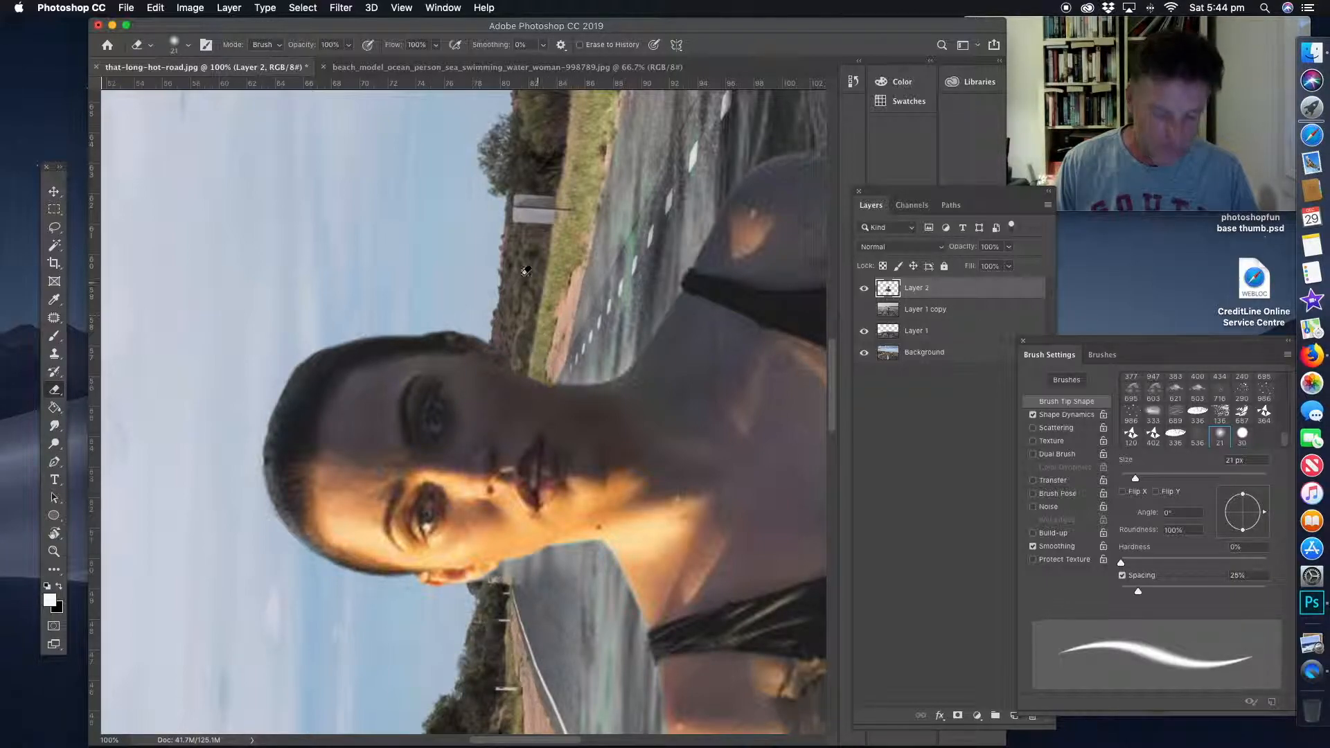
- Turn the canvas view back upright and erase the water fringe beside the woman's left-side jaw and neck
key("r")
left_click_drag(552, 273, 644, 243)
key("e")
left_click_drag(365, 464, 405, 384)
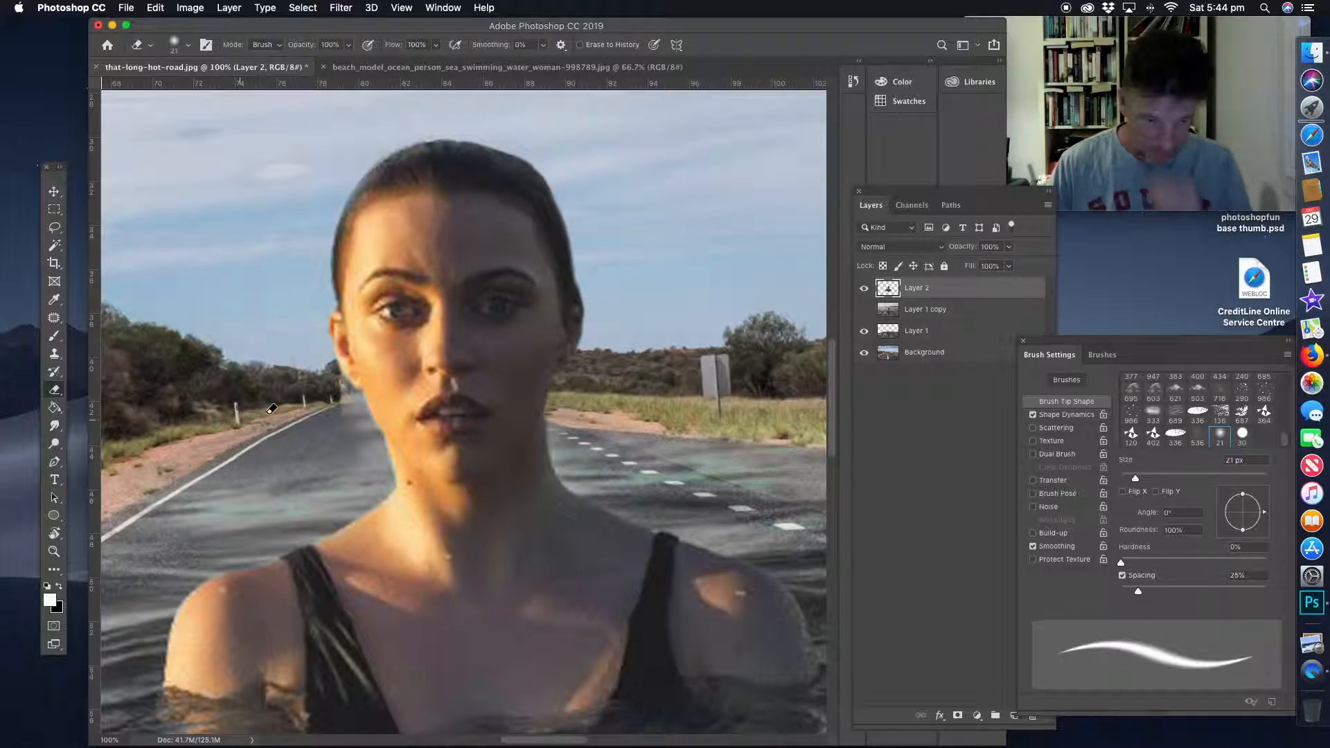
- Erase the last traces of water fringe along both sides of the woman's jaw on Layer 2 with the 21 px Eraser
mouse_move(343, 379)
left_mouse_down()
mouse_move(354, 426)
mouse_move(364, 396)
mouse_move(387, 450)
mouse_move(362, 452)
left_mouse_up()
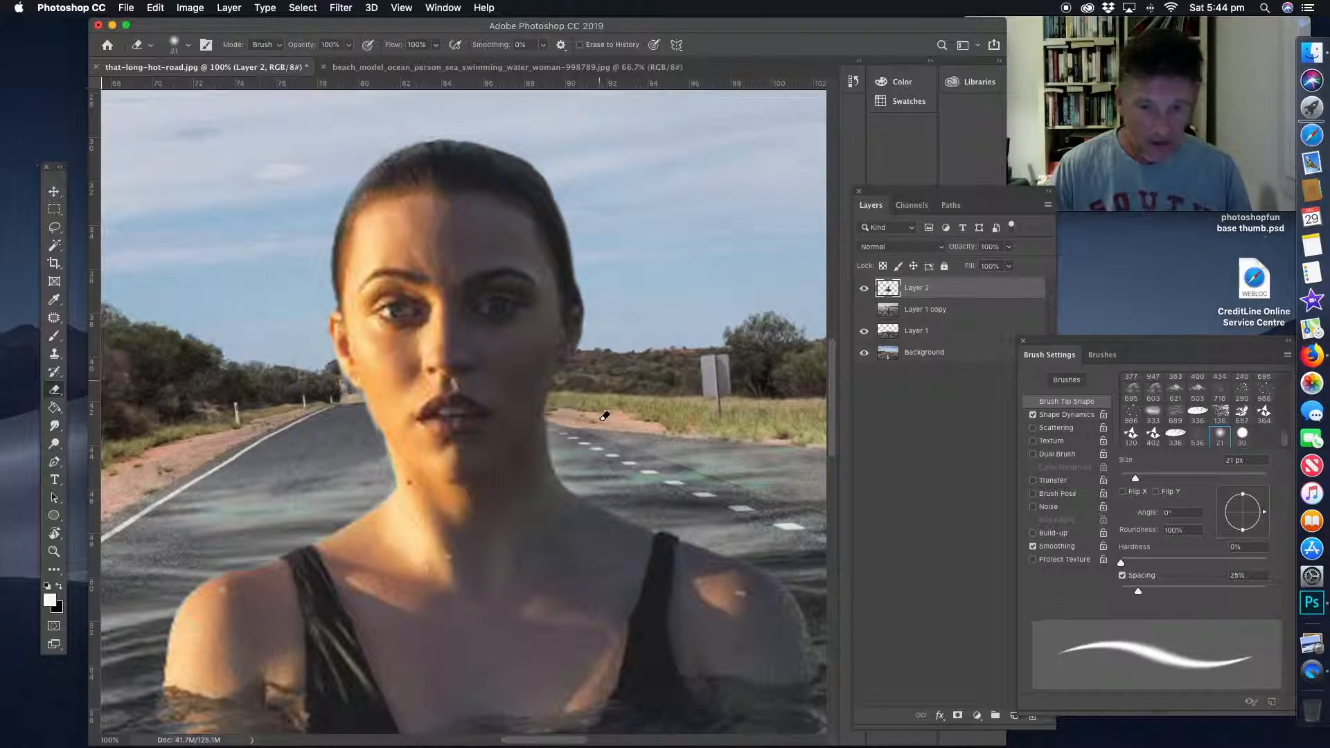
mouse_move(556, 406)
left_mouse_down()
mouse_move(559, 457)
mouse_move(552, 417)
left_mouse_up()
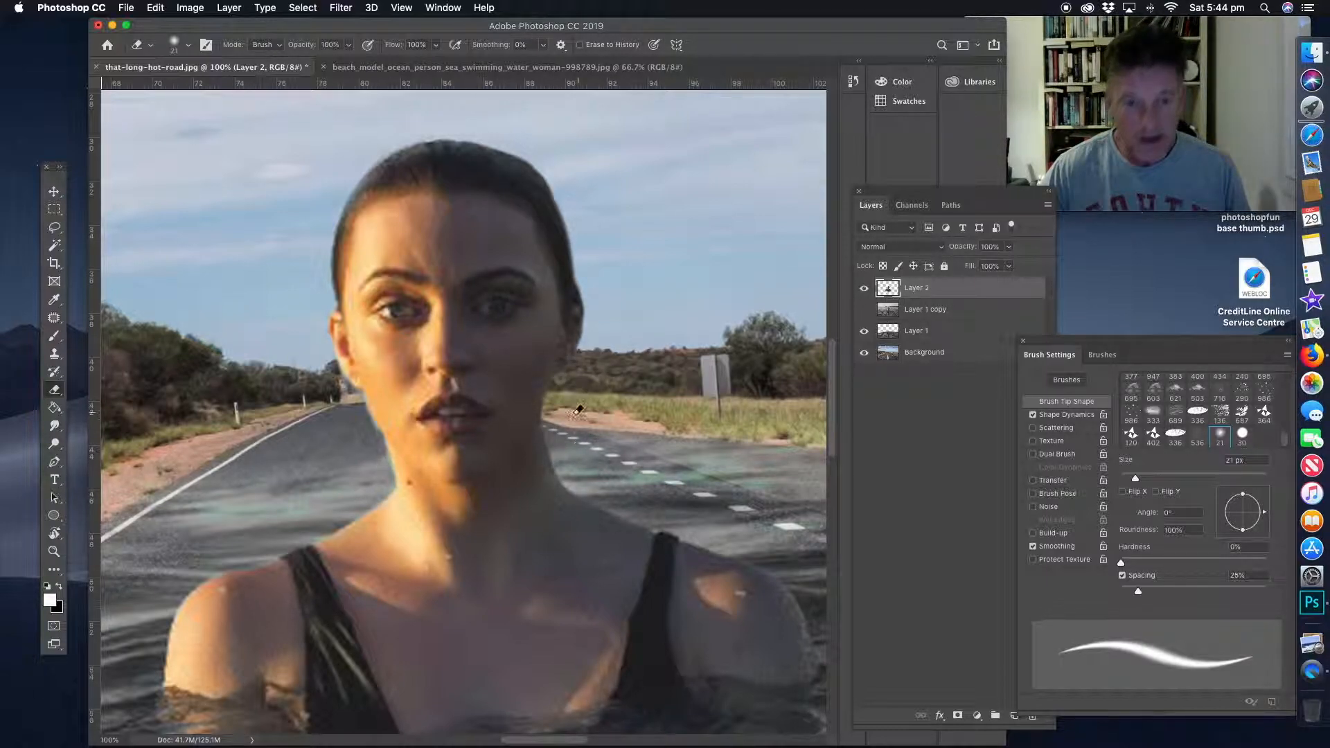
- Level the rotated canvas view and examine the full composite for leftover water around the woman
left_click(54, 551)
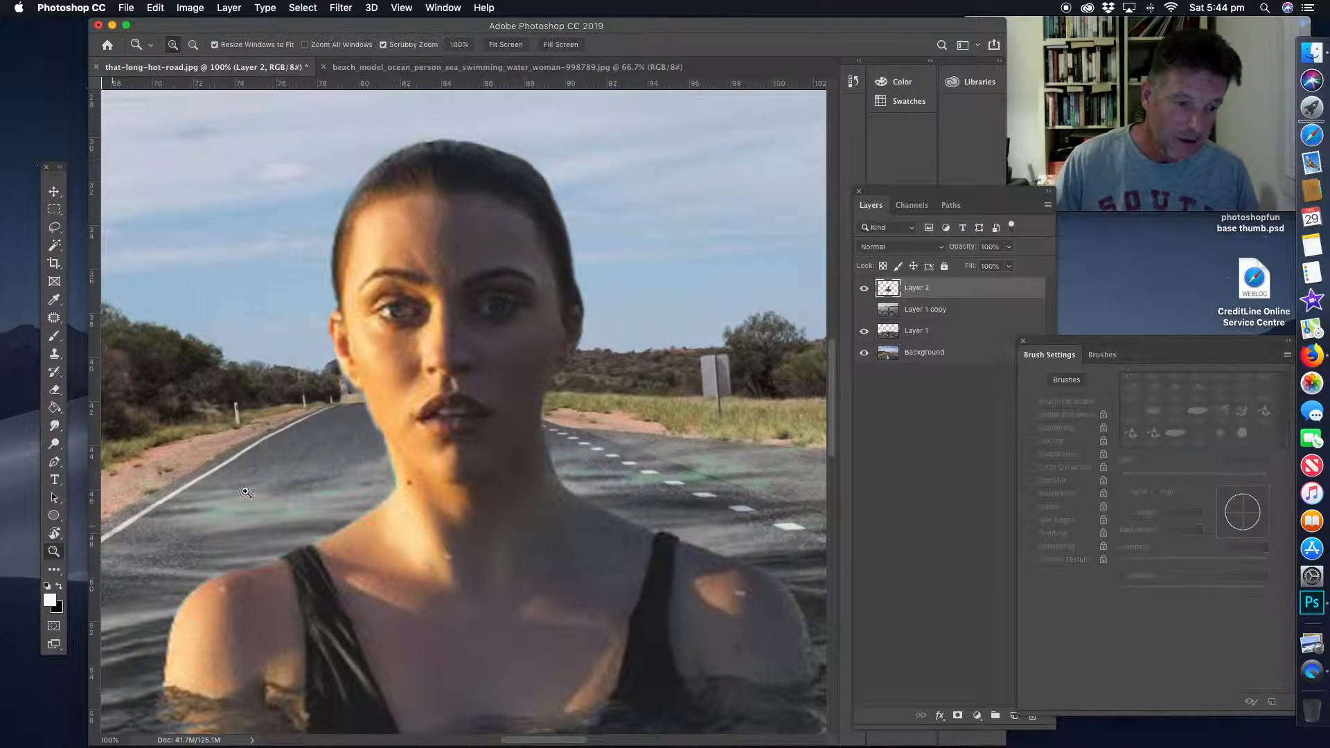
left_click(468, 514, "alt")
left_click(468, 514, "alt")
left_click(466, 538, "alt")
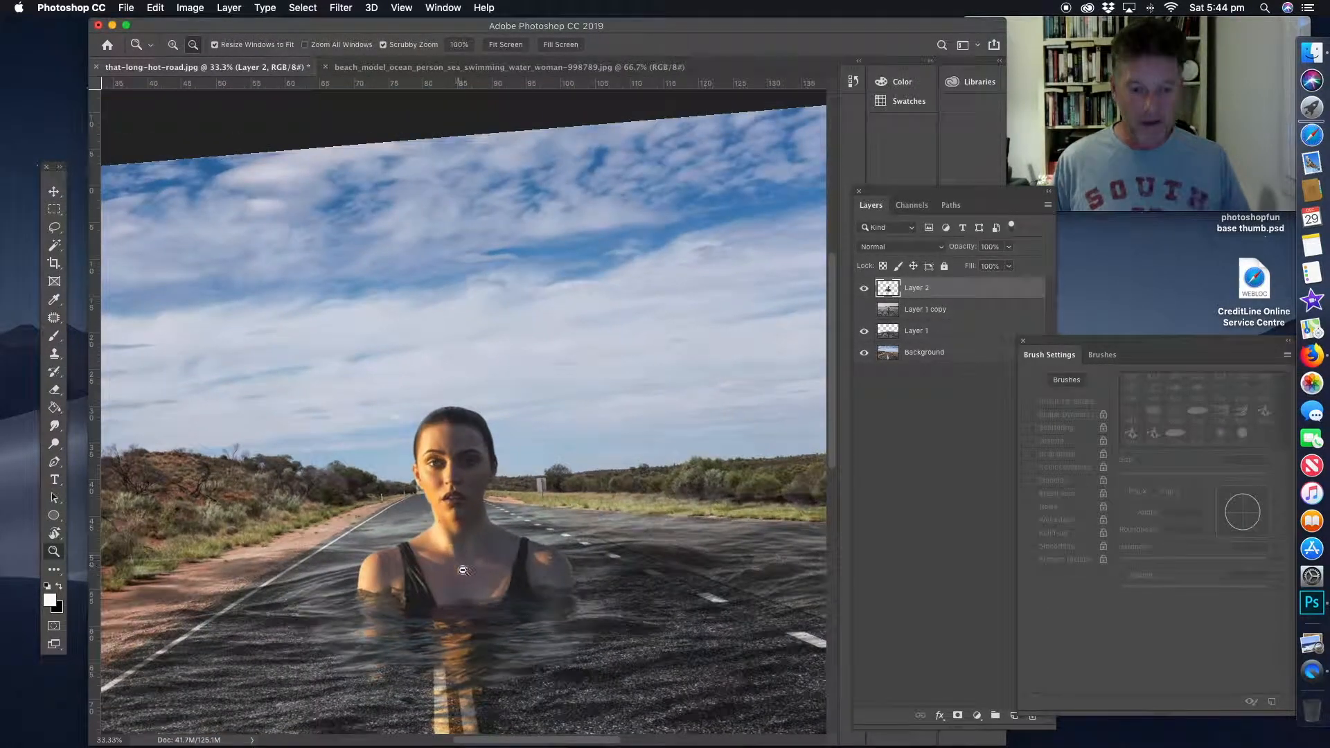
left_click(461, 565, "alt")
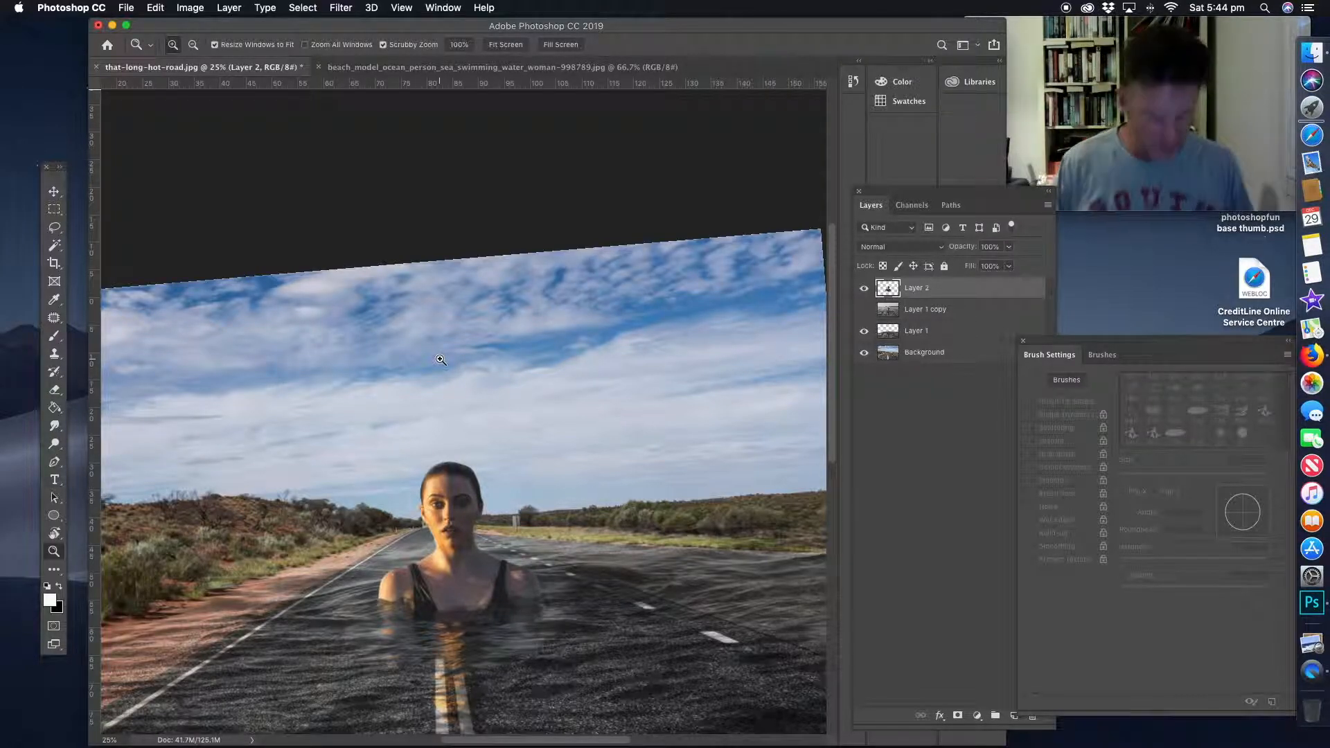
key("r")
left_click_drag(502, 310, 517, 310)
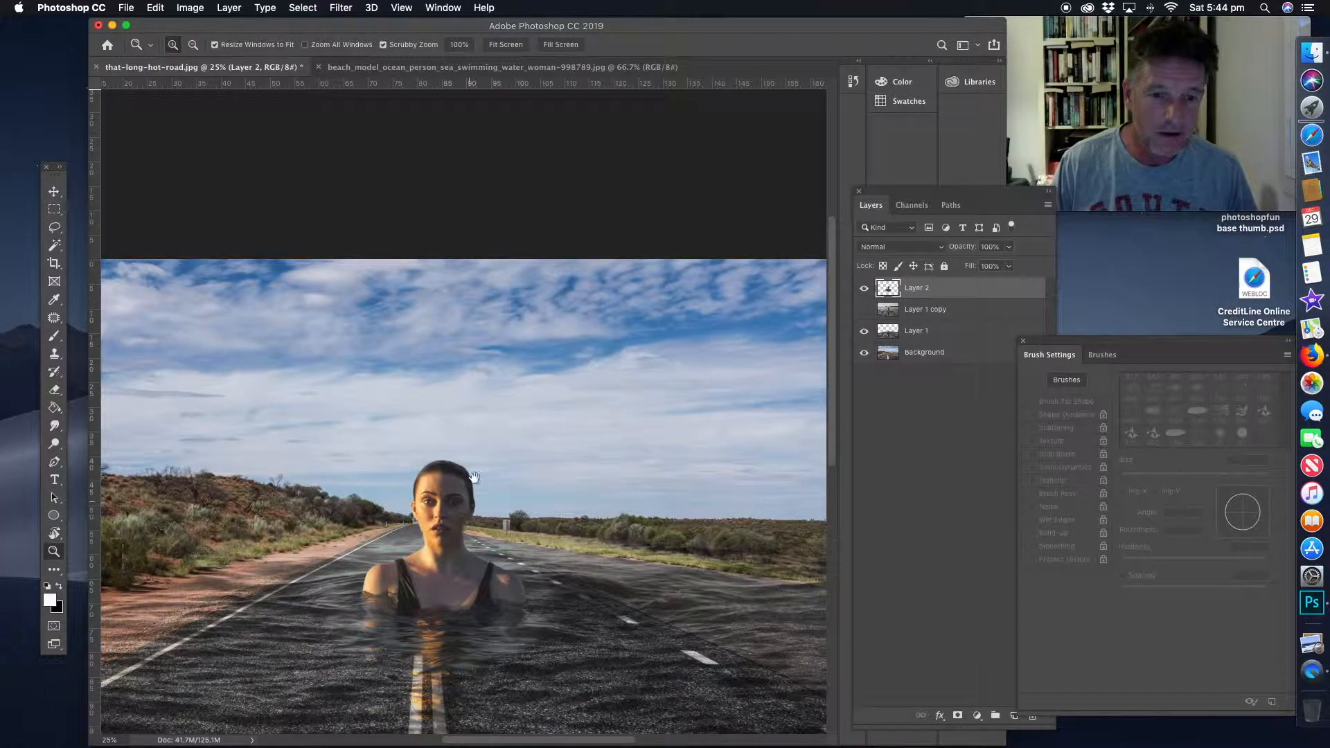
key("z")
mouse_move(470, 301)
left_mouse_down()
mouse_move(449, 371)
mouse_move(465, 313)
left_mouse_up()
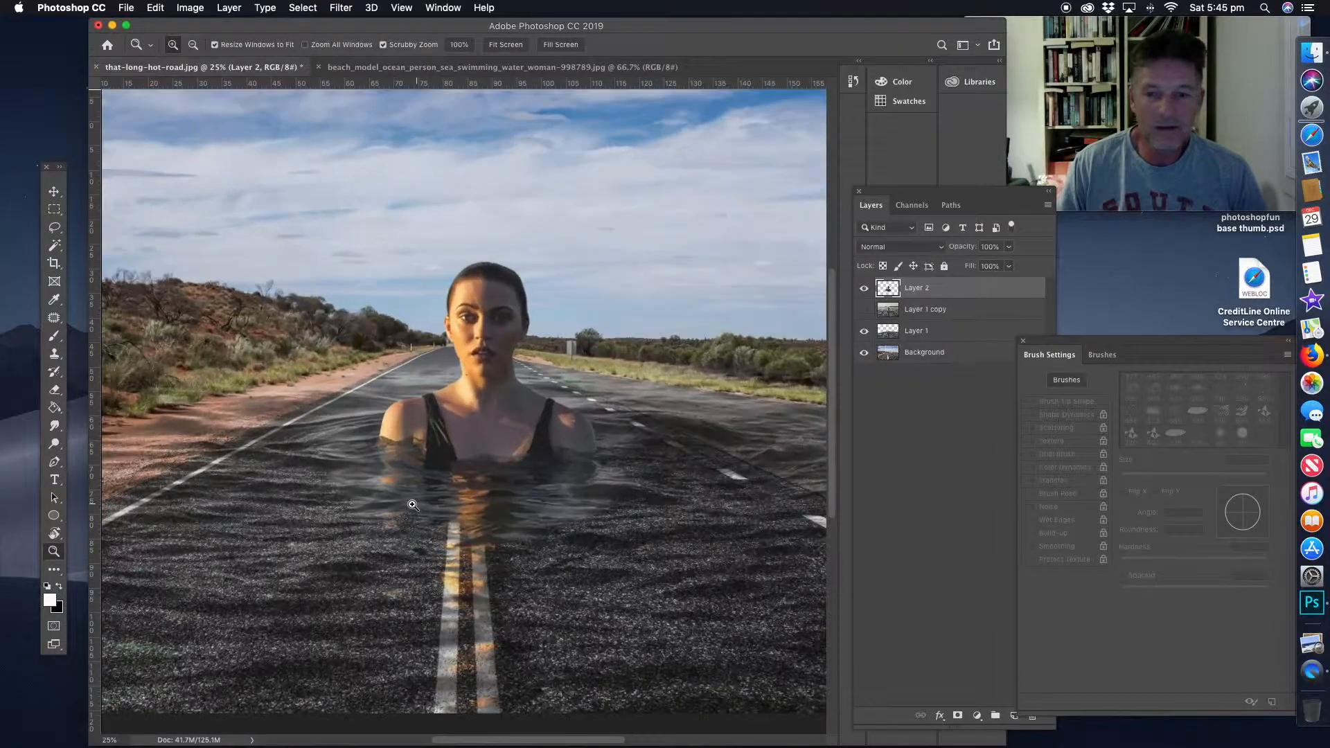
left_click(416, 500)
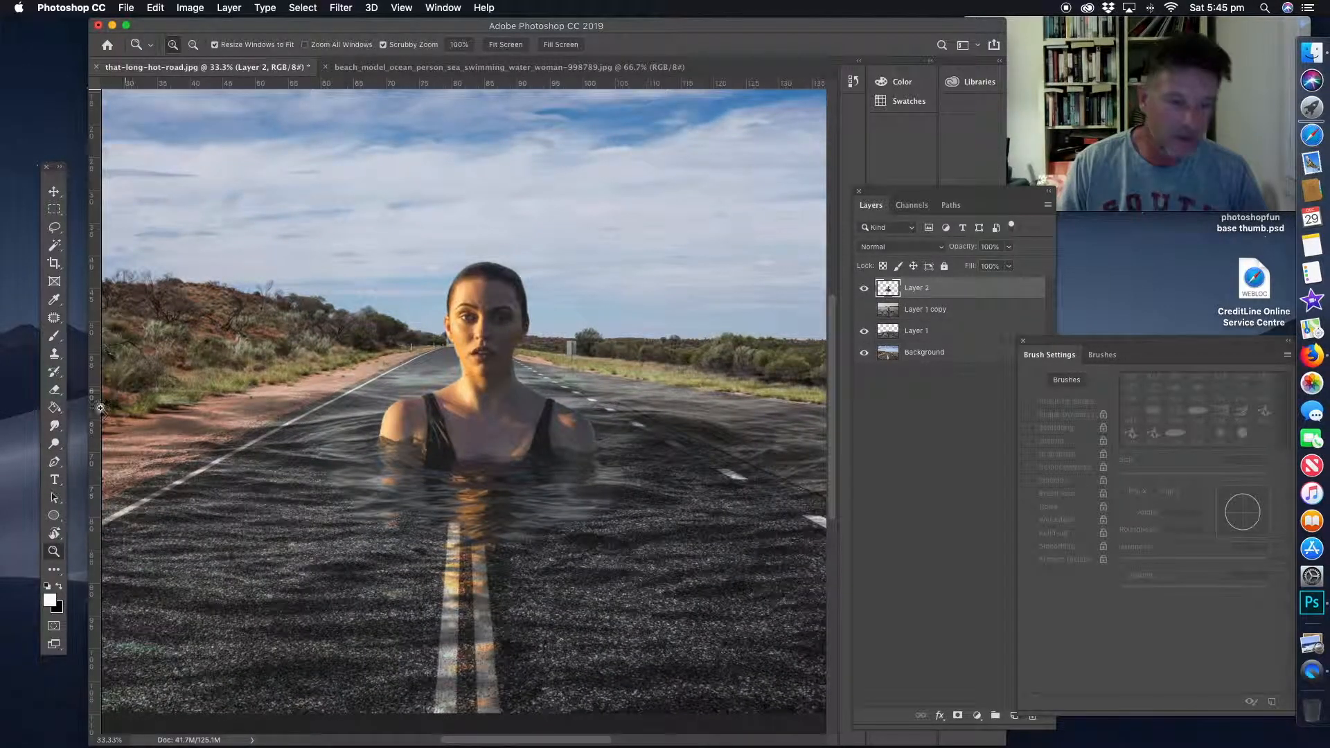
- Erase the water and reflection below the woman's chest on Layer 2 with a soft 62 px Eraser
left_click(55, 391)
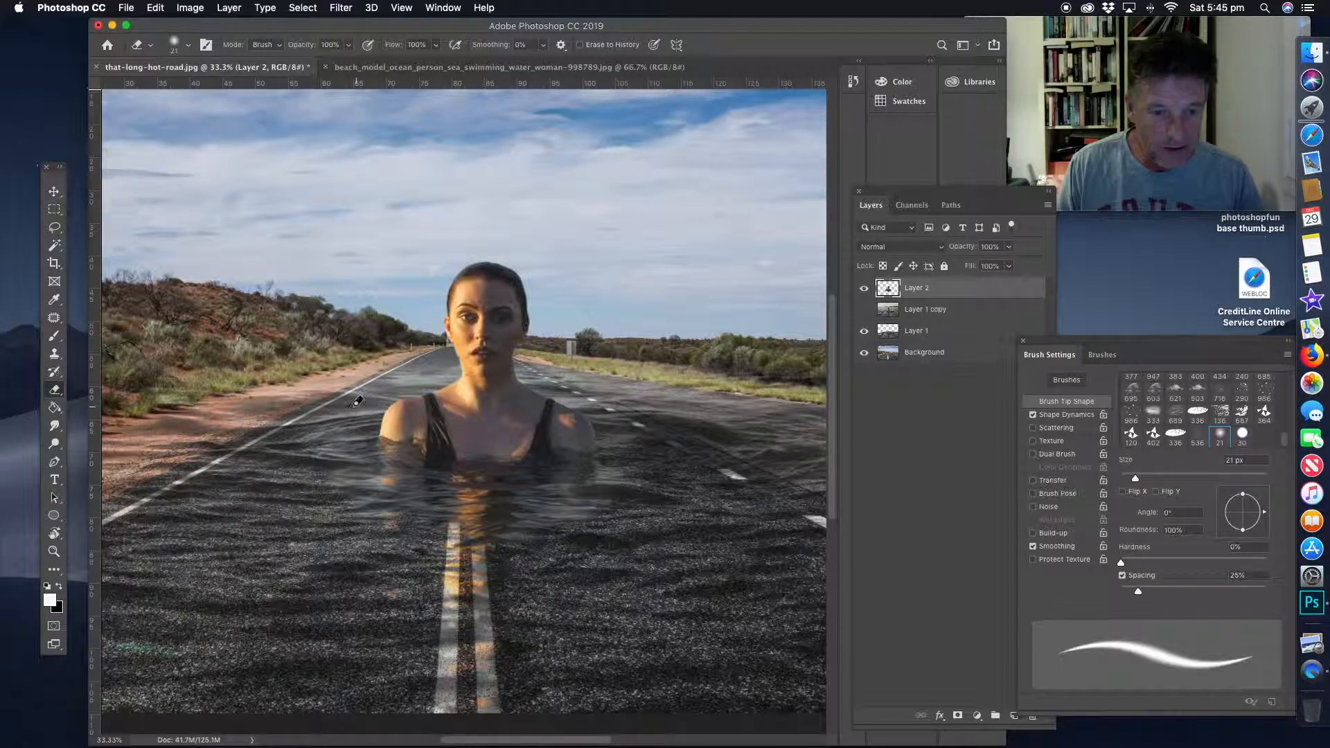
mouse_move(337, 427)
left_mouse_down()
mouse_move(325, 454)
mouse_move(388, 472)
mouse_move(357, 486)
mouse_move(381, 496)
mouse_move(361, 526)
left_mouse_up()
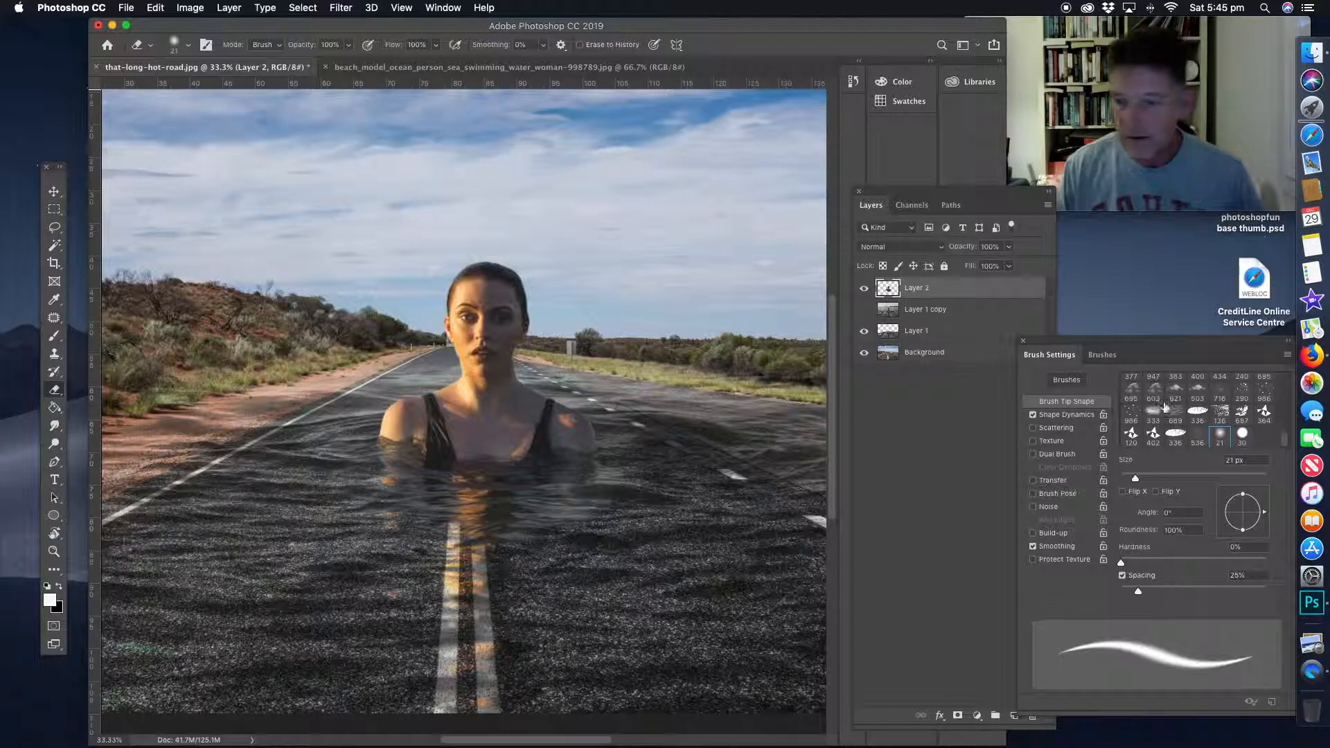
left_click(1165, 478)
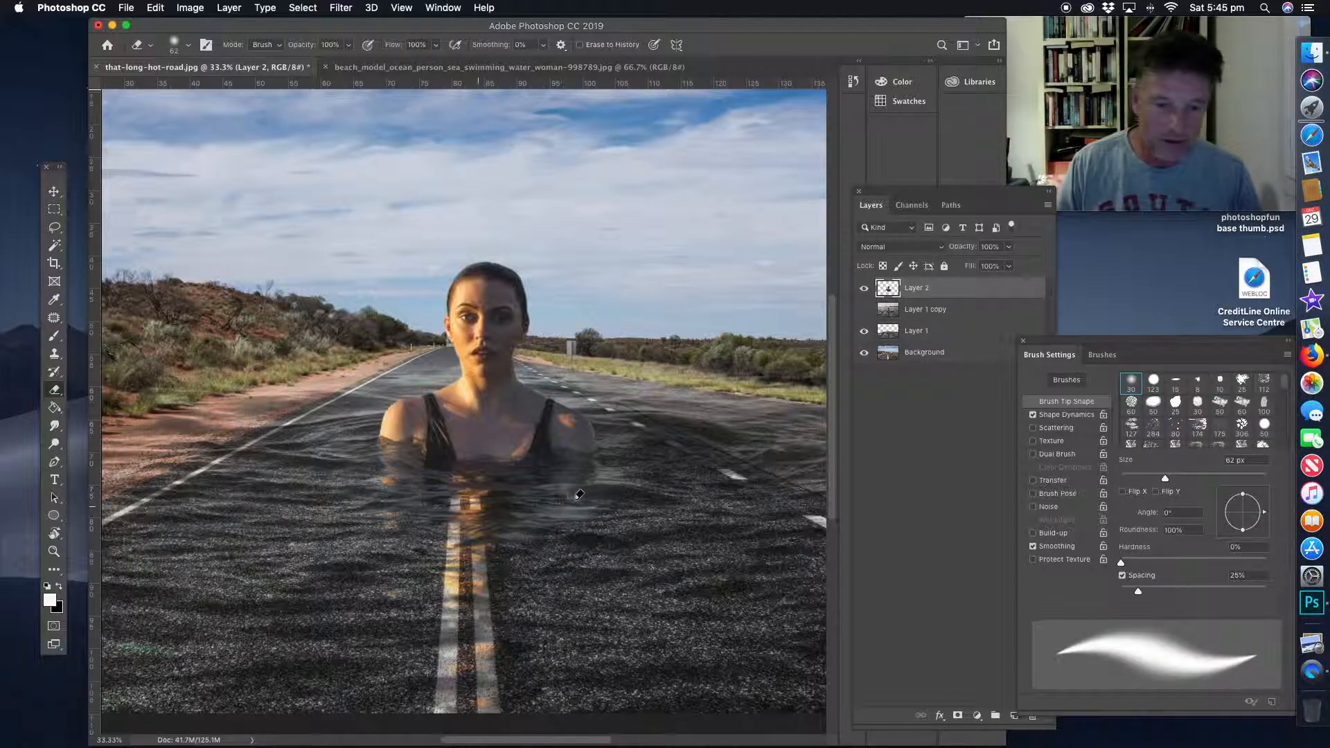
left_click_drag(526, 489, 515, 486)
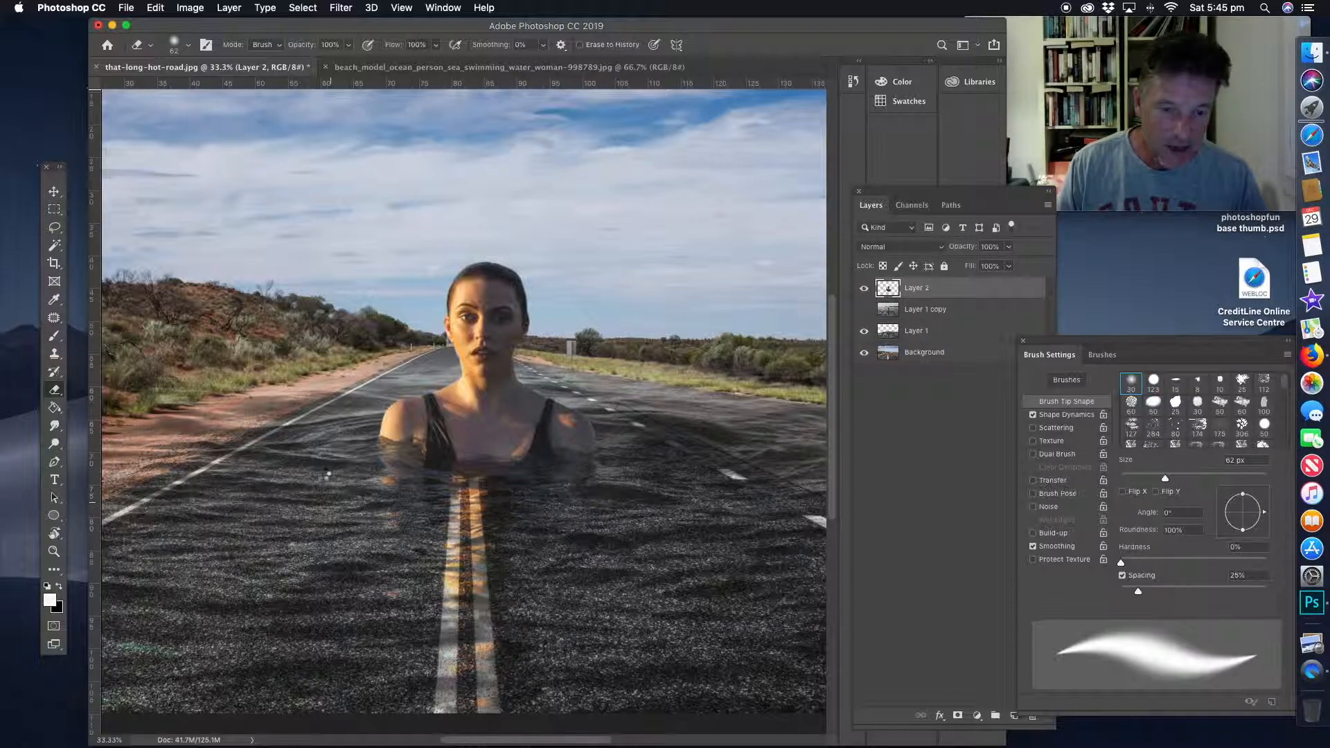
- Hide Layer 1 and the Background, and erase stray water remnants around the woman's cutout on Layer 2
left_click(864, 331)
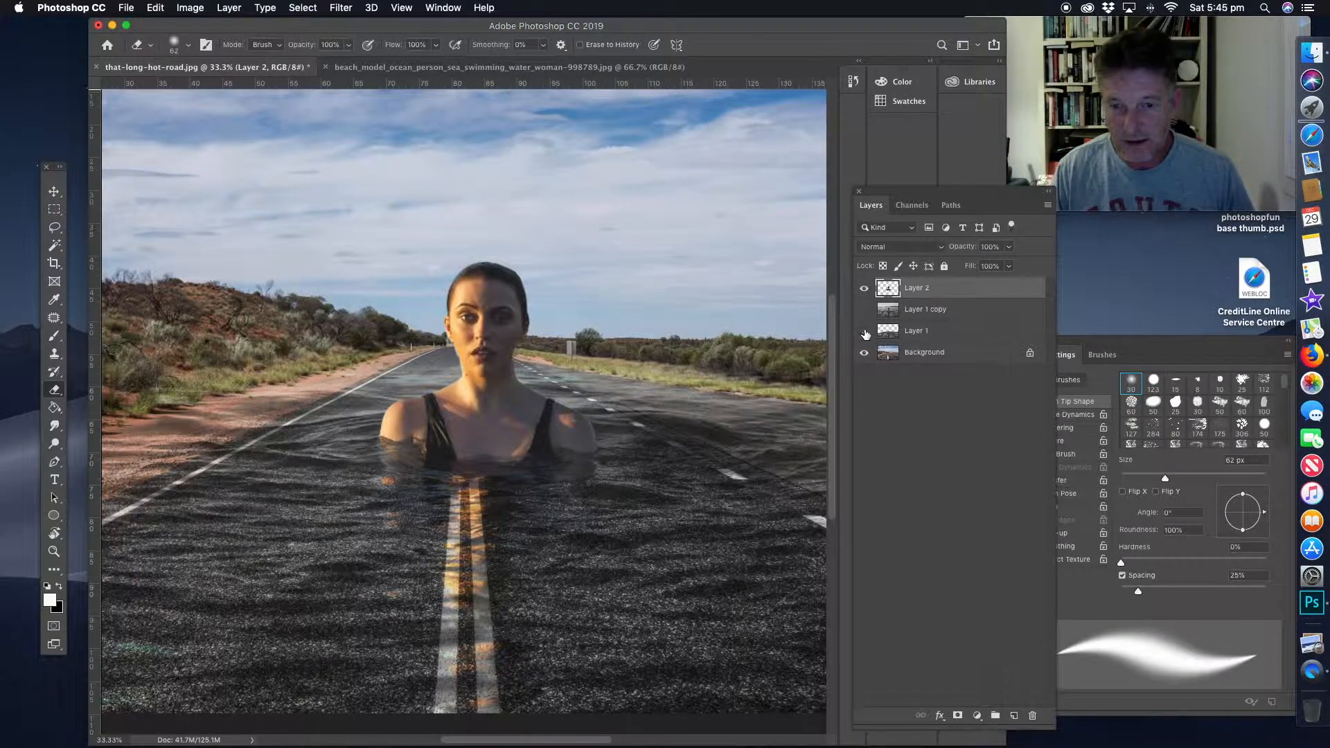
left_click(864, 352)
left_click_drag(631, 483, 608, 507)
left_click_drag(378, 516, 358, 521)
mouse_move(369, 414)
left_mouse_down()
mouse_move(309, 430)
mouse_move(350, 454)
mouse_move(566, 488)
mouse_move(380, 516)
mouse_move(492, 502)
mouse_move(424, 483)
mouse_move(466, 500)
left_mouse_up()
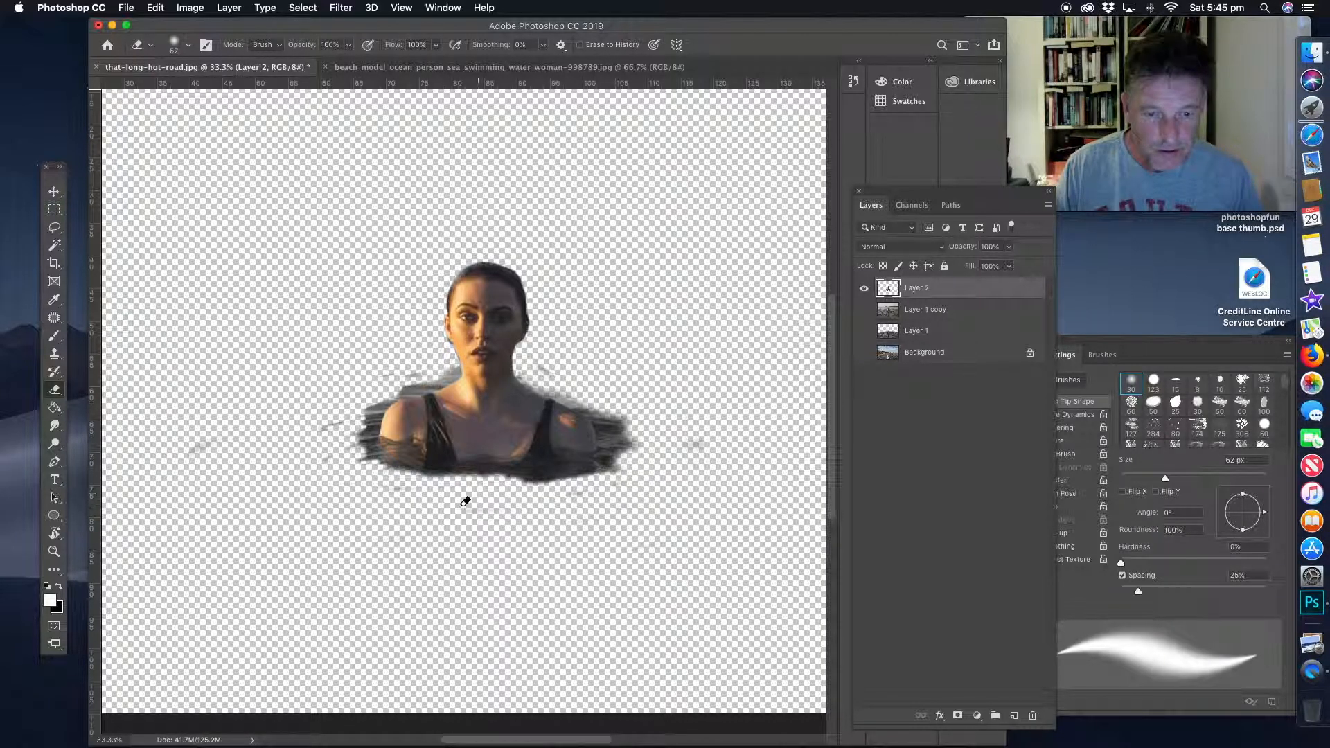
mouse_move(542, 475)
left_mouse_down()
mouse_move(609, 465)
mouse_move(627, 433)
left_mouse_up()
mouse_move(443, 372)
left_mouse_down()
mouse_move(371, 397)
mouse_move(356, 421)
mouse_move(279, 428)
mouse_move(385, 376)
left_mouse_up()
left_click_drag(190, 451, 209, 444)
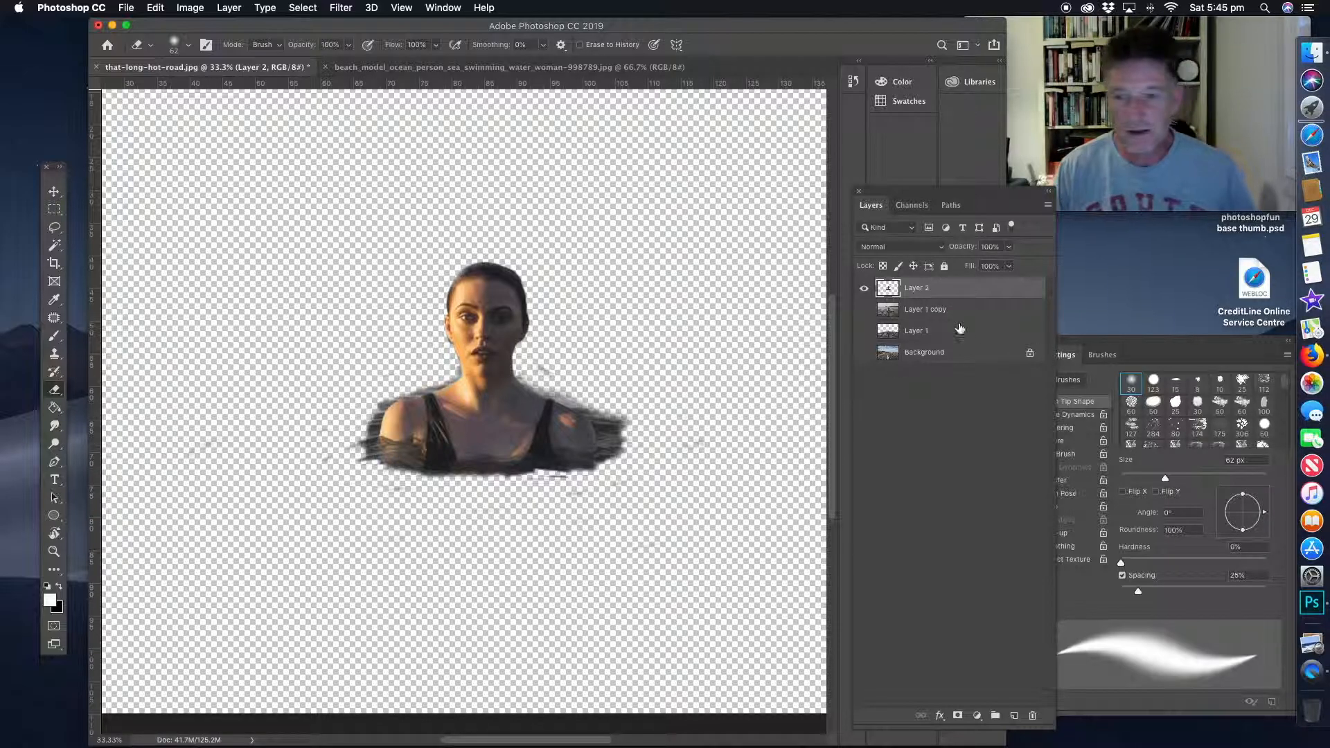
- Show Layer 1 and the Background again with Layer 1 copy hidden, and soften the chest's waterline on Layer 2
left_click(864, 332)
left_click(864, 310)
left_click(863, 354)
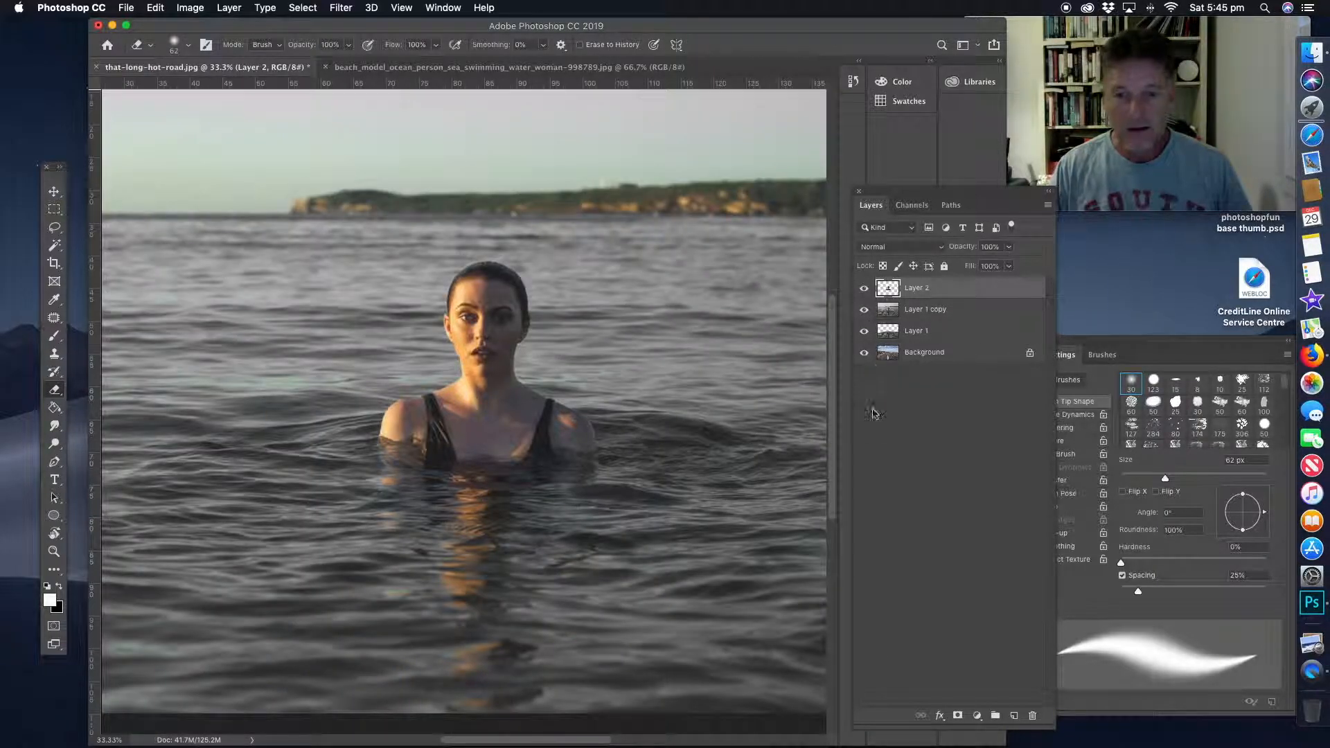
left_click(923, 312)
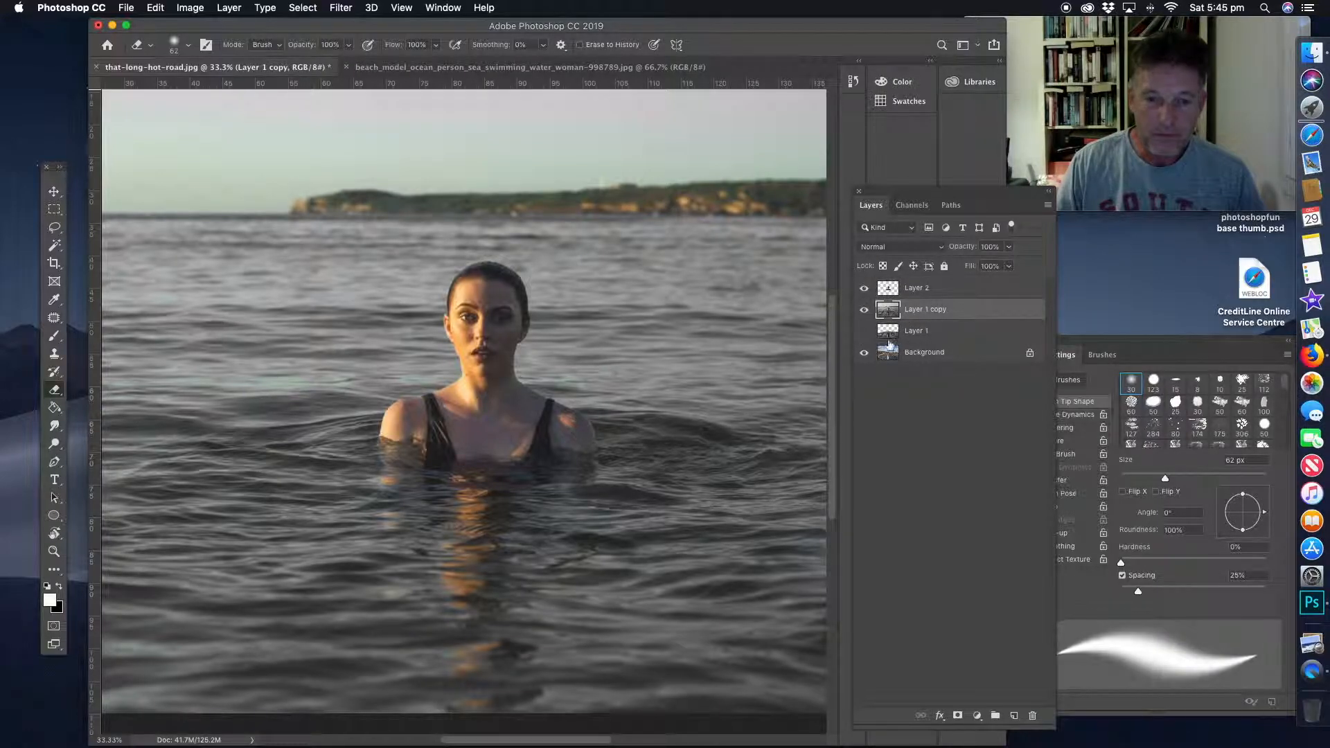
left_click(863, 310)
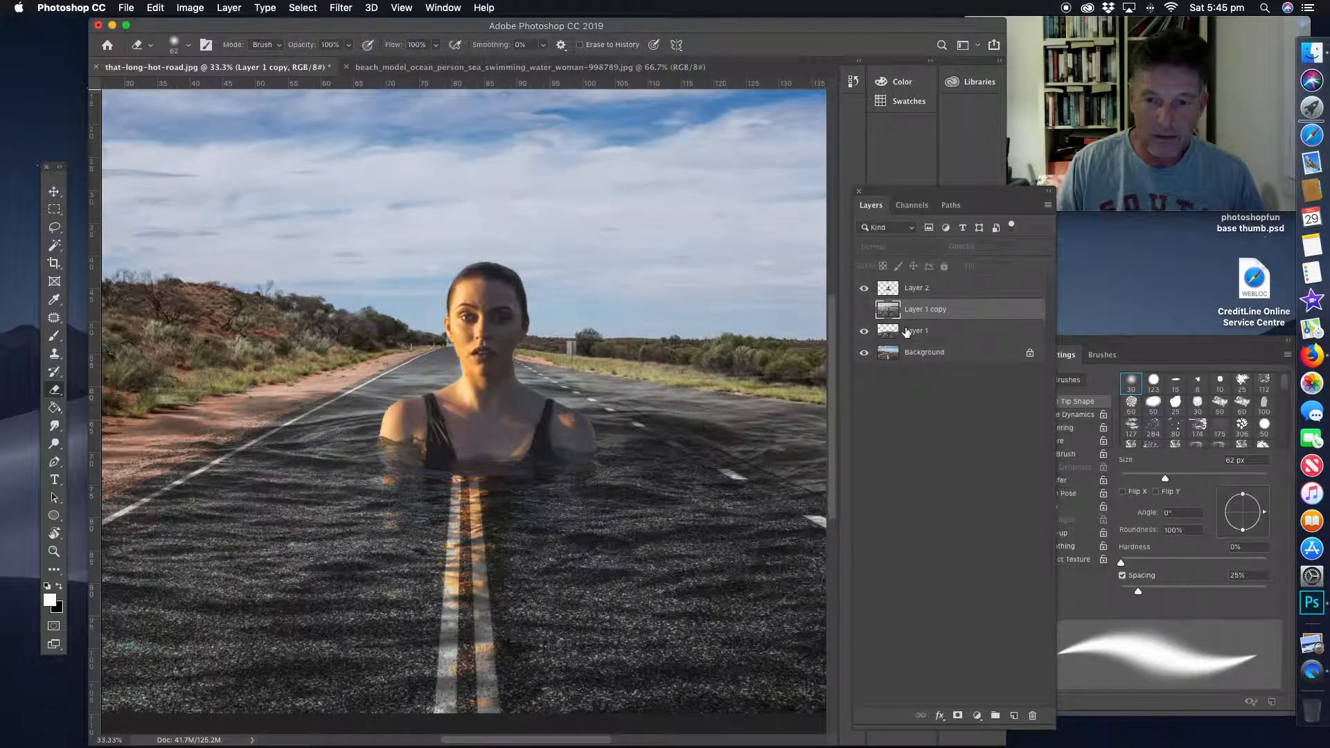
left_click(905, 332)
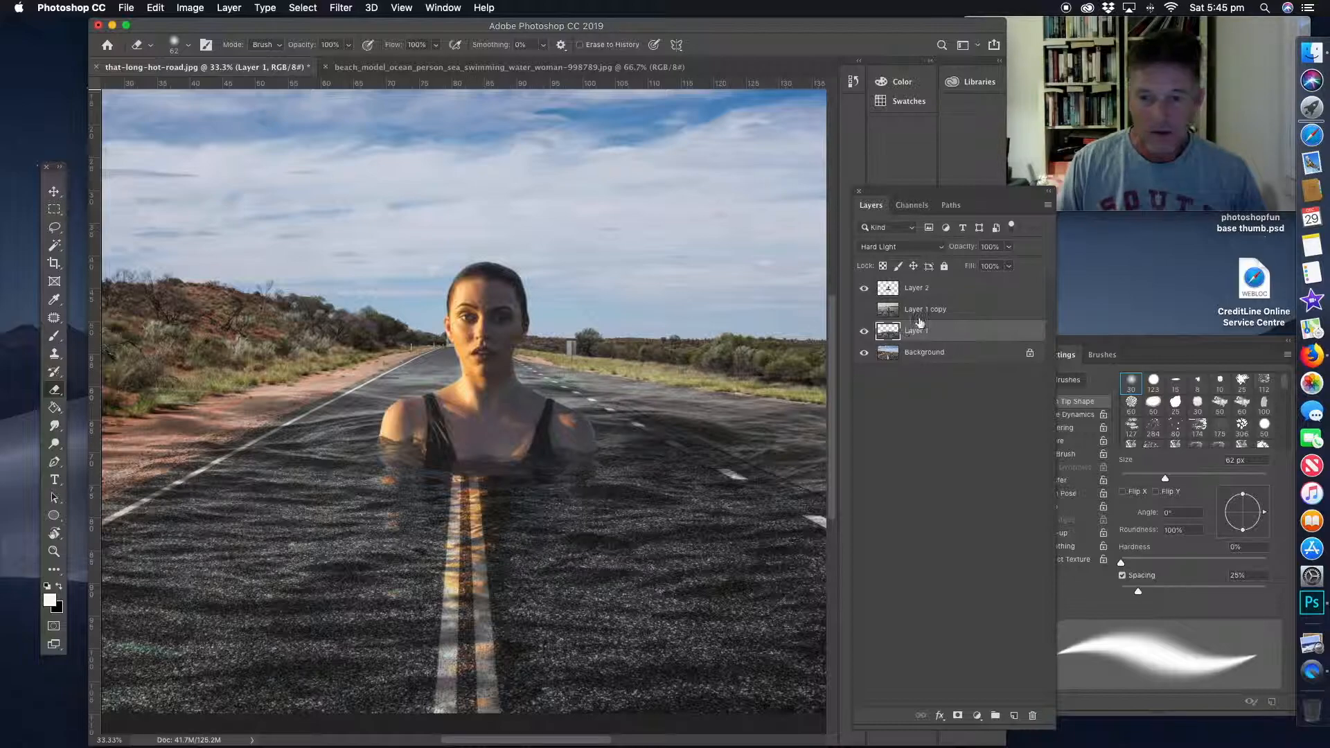
left_click(921, 290)
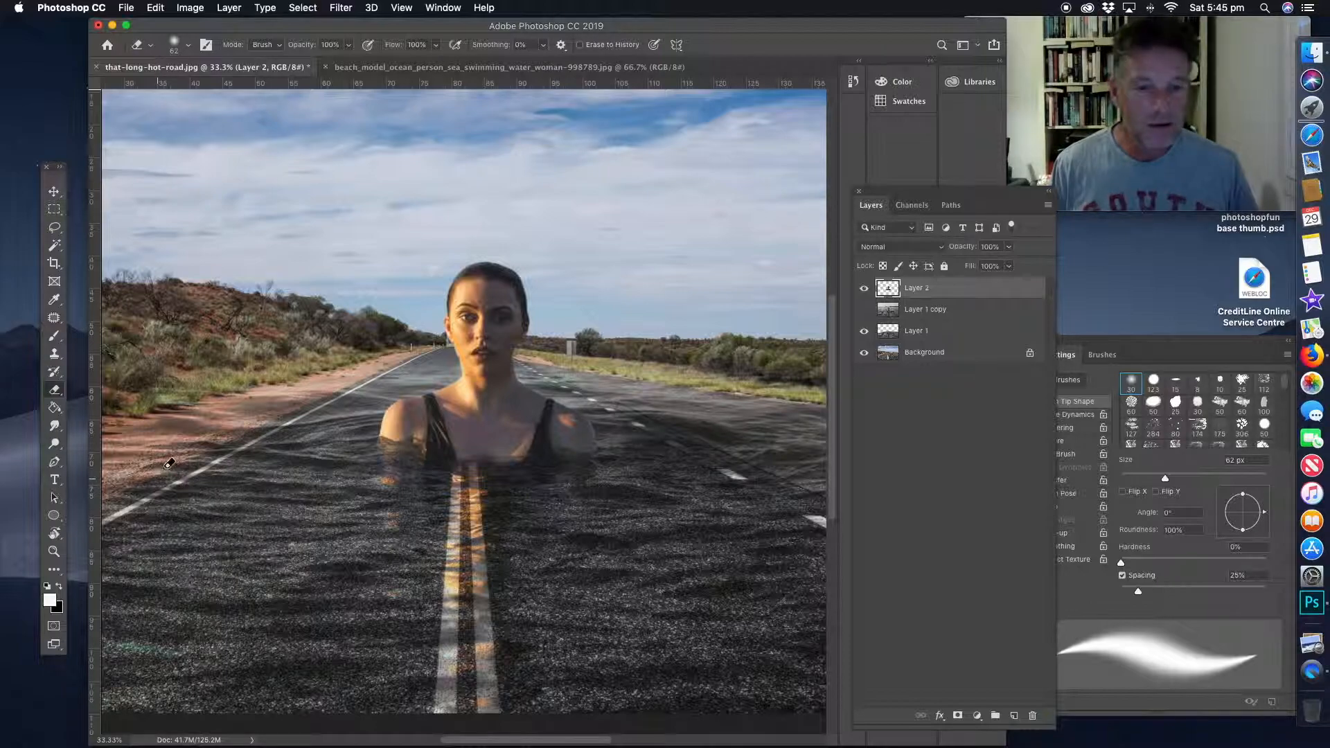
- Erase the orange skin reflections in the water below the woman's left-side shoulder on Layer 1 with the 62 px Eraser
left_click(54, 552)
left_click(402, 462, "alt")
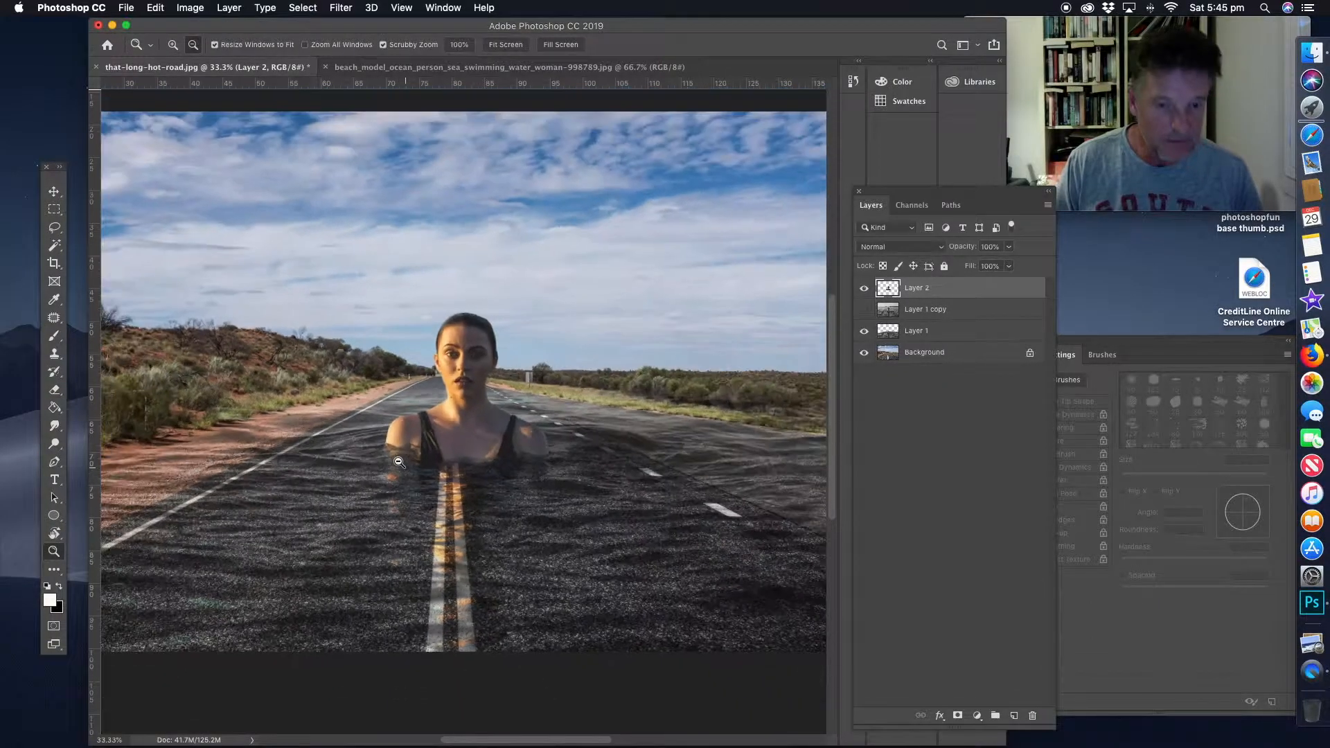
scroll(416, 448, "left", 3)
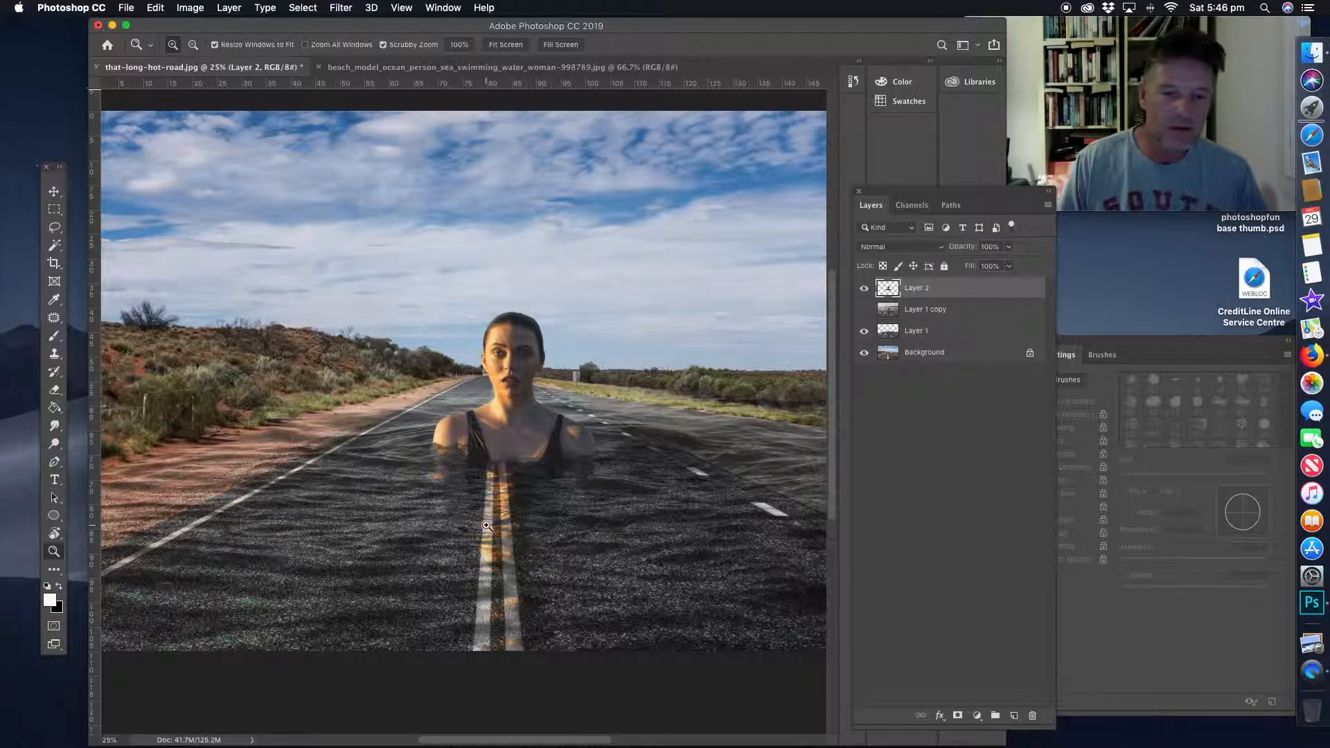
left_click_drag(455, 522, 543, 486)
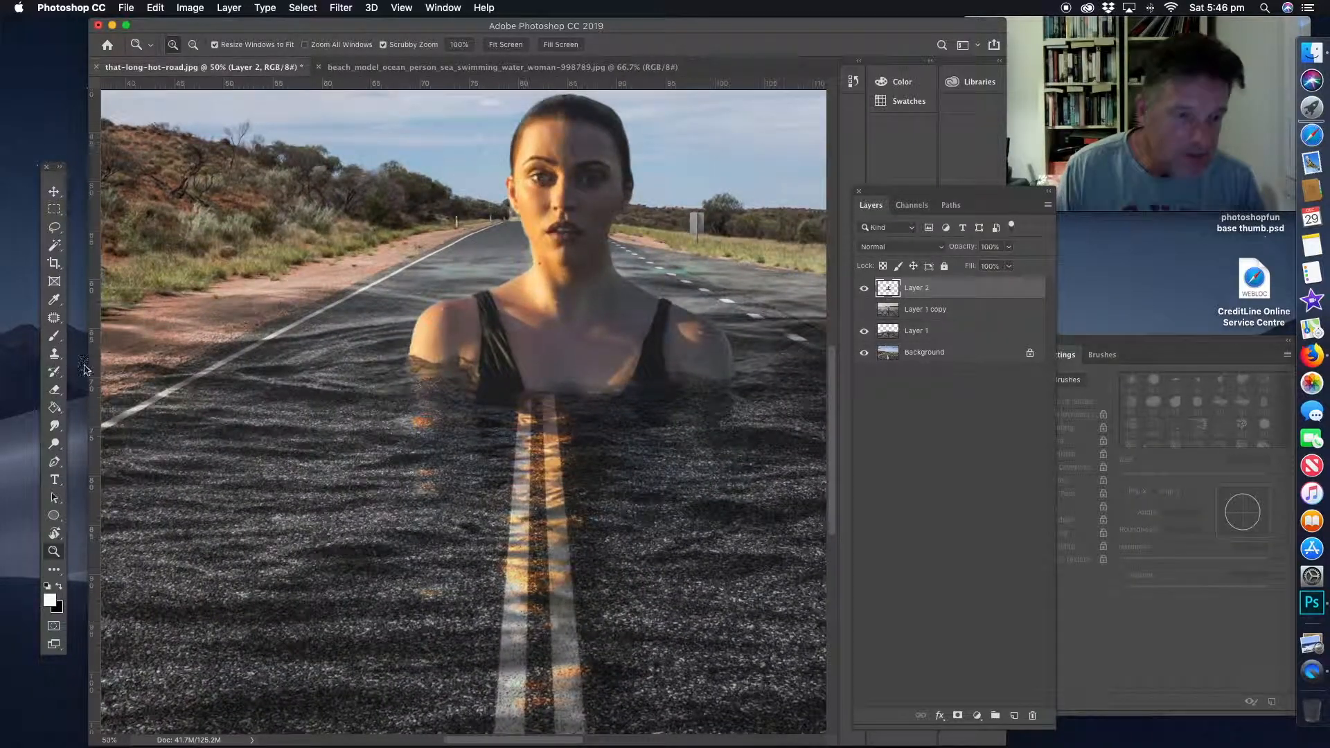
left_click(54, 389)
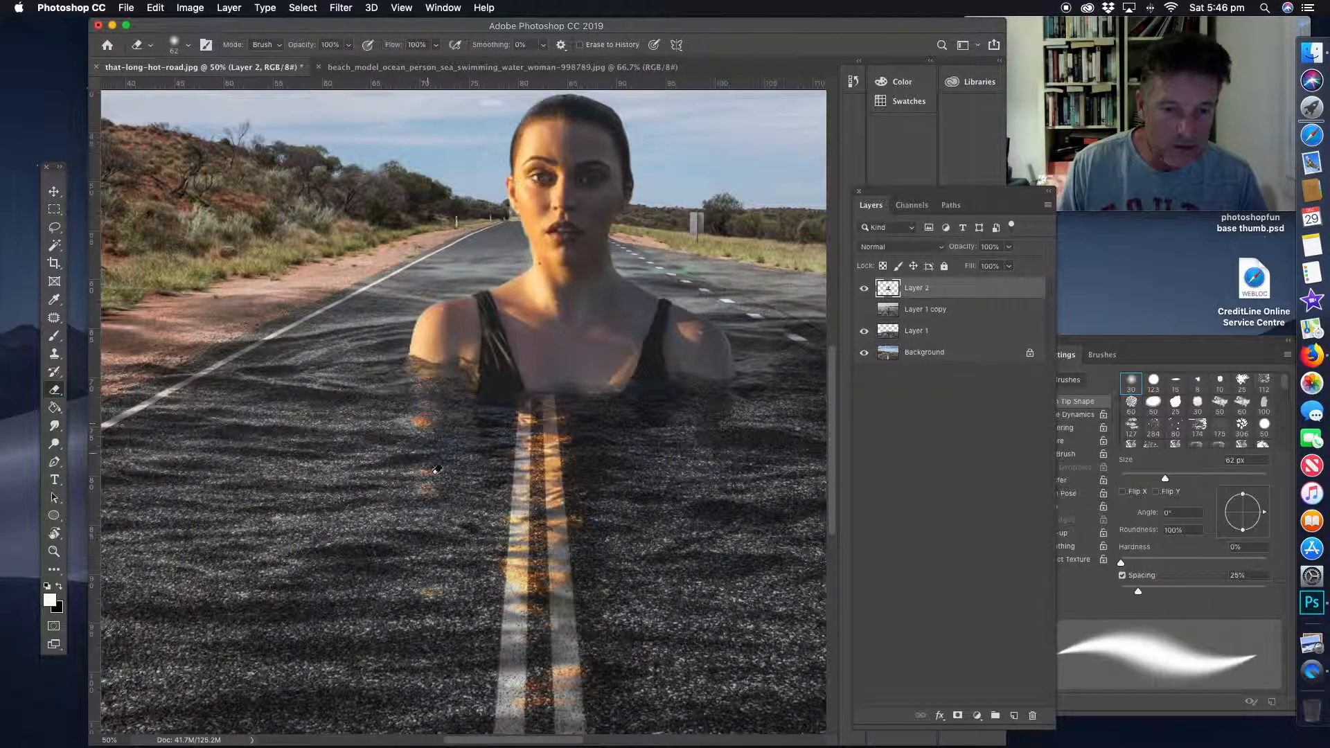
left_click(918, 332)
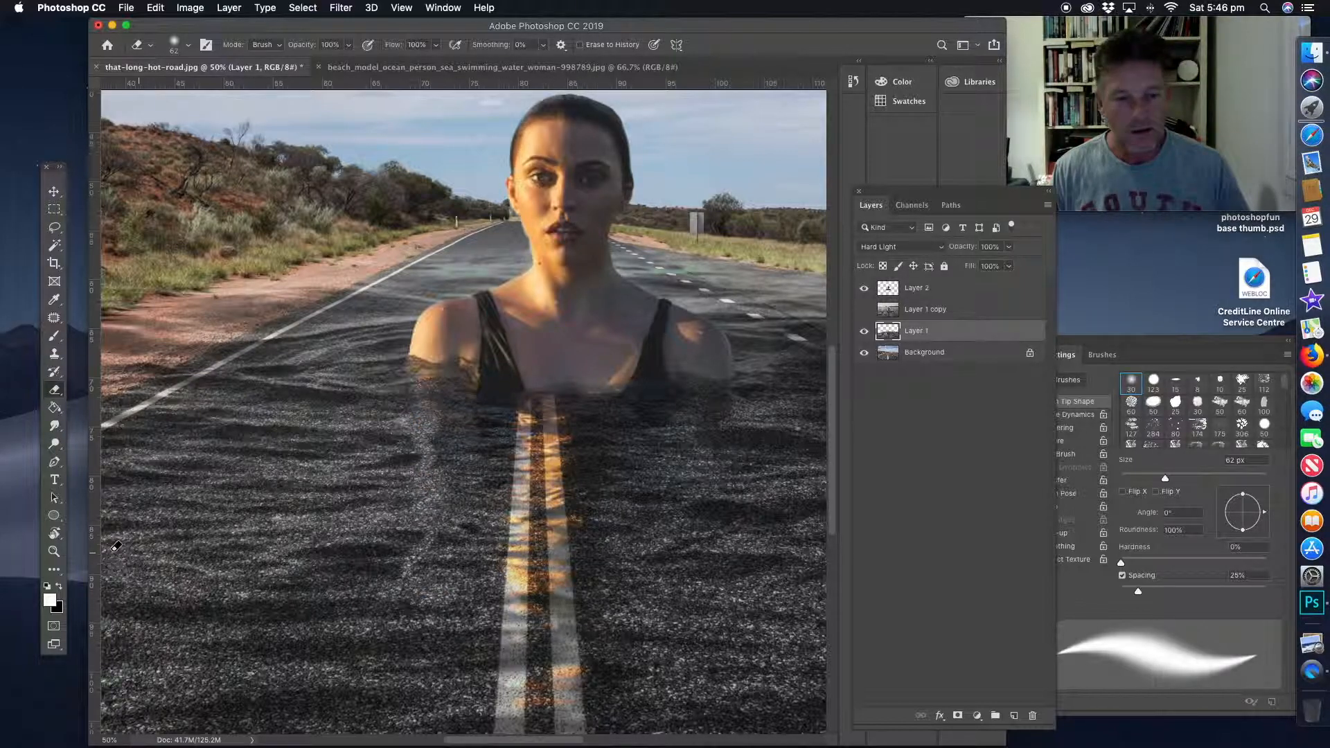
- Examine the overall composite at 25% zoom to judge how the woman and water blend with the road
left_click(54, 552)
left_click(563, 521, "alt")
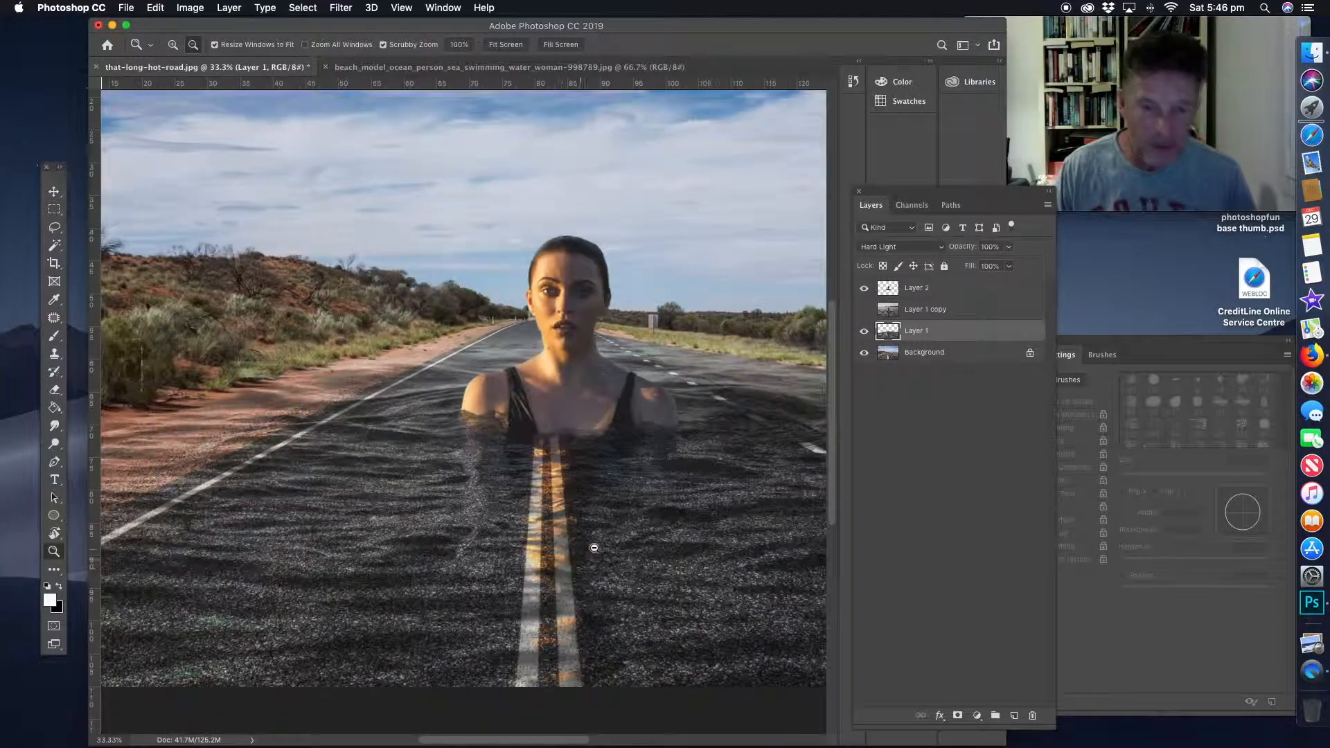
left_click(668, 477, "alt")
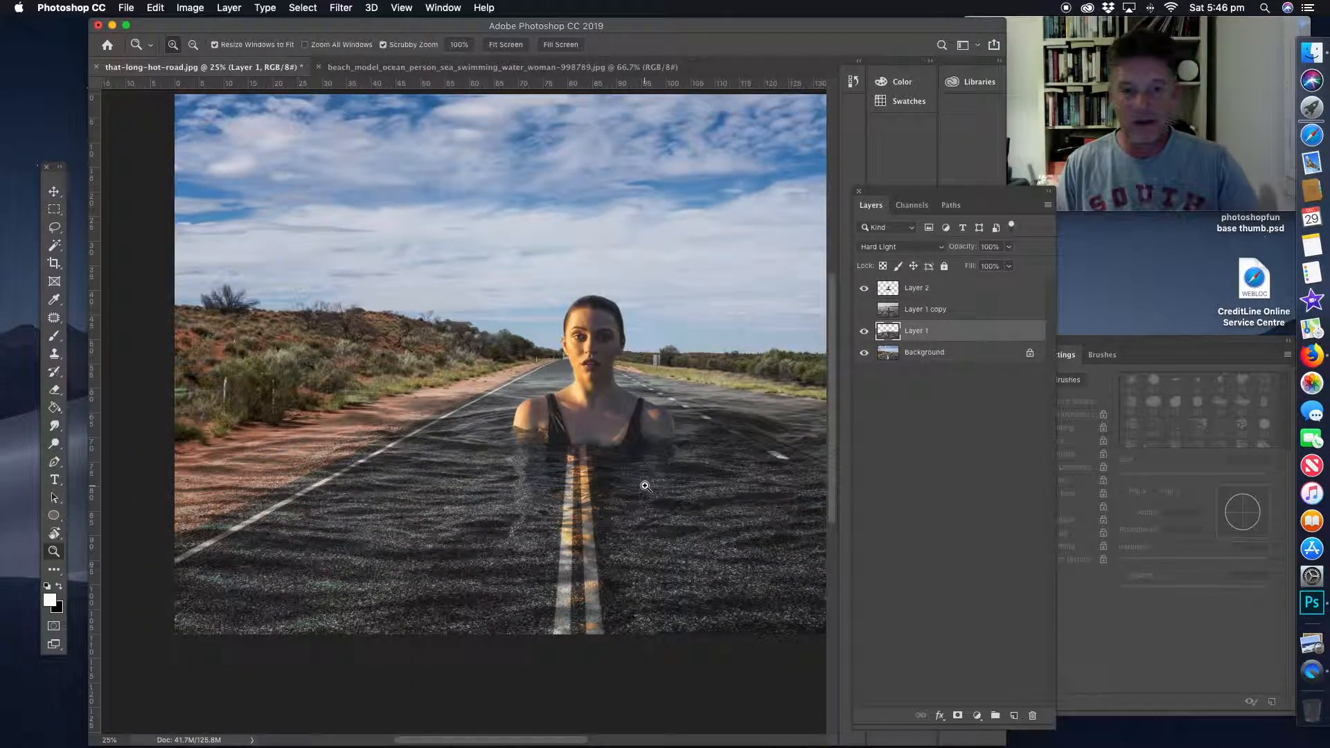
left_click_drag(468, 283, 365, 289)
left_click_drag(603, 462, 576, 470)
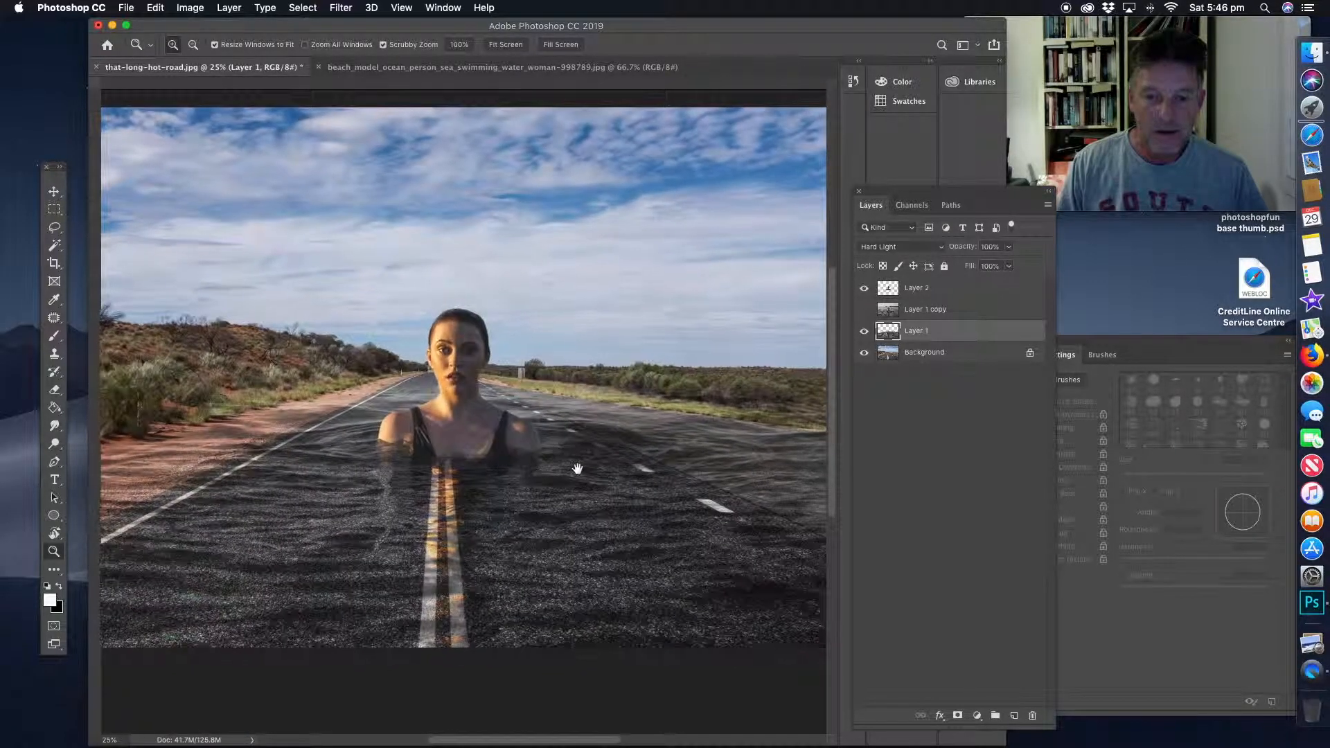
left_click(503, 454, "alt")
left_click(417, 384)
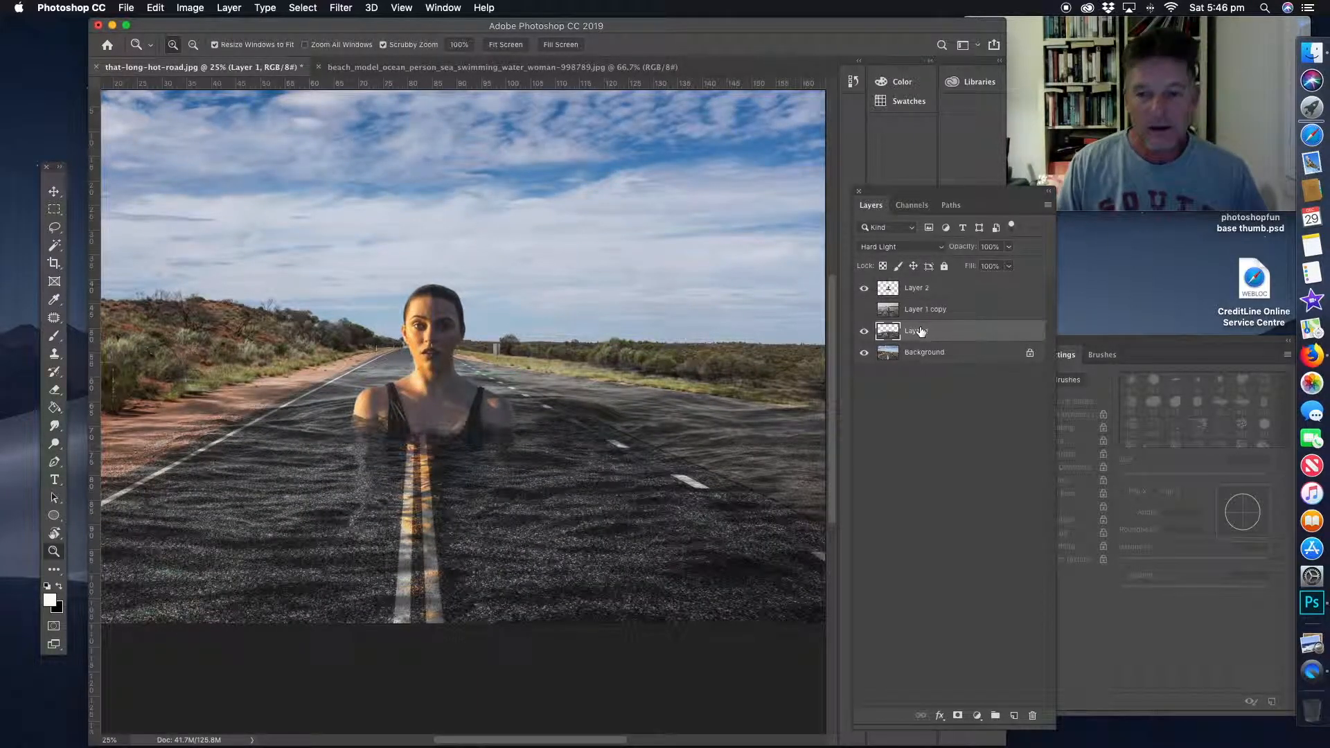
- Apply a Brightness/Contrast adjustment to the Background layer with brightness 20 and contrast -22
left_click(918, 353)
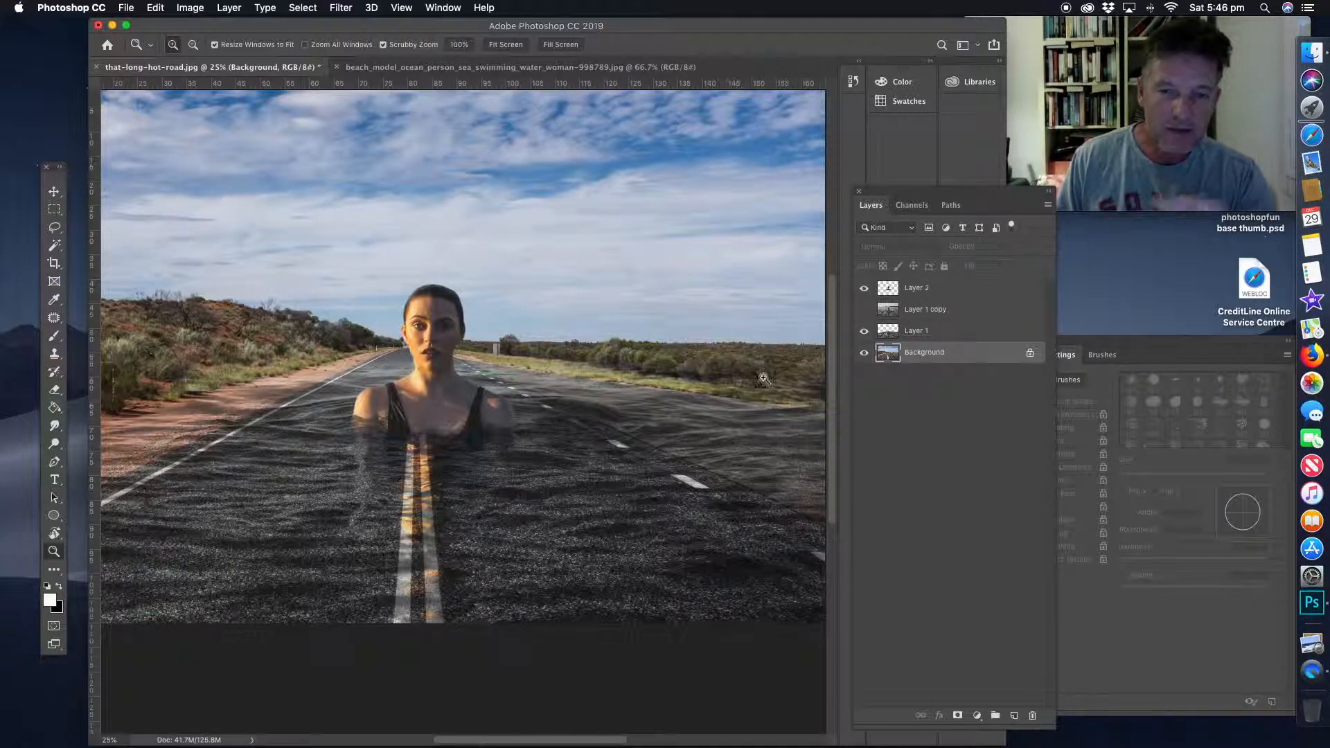
left_click(190, 8)
mouse_move(204, 46)
left_click(397, 47)
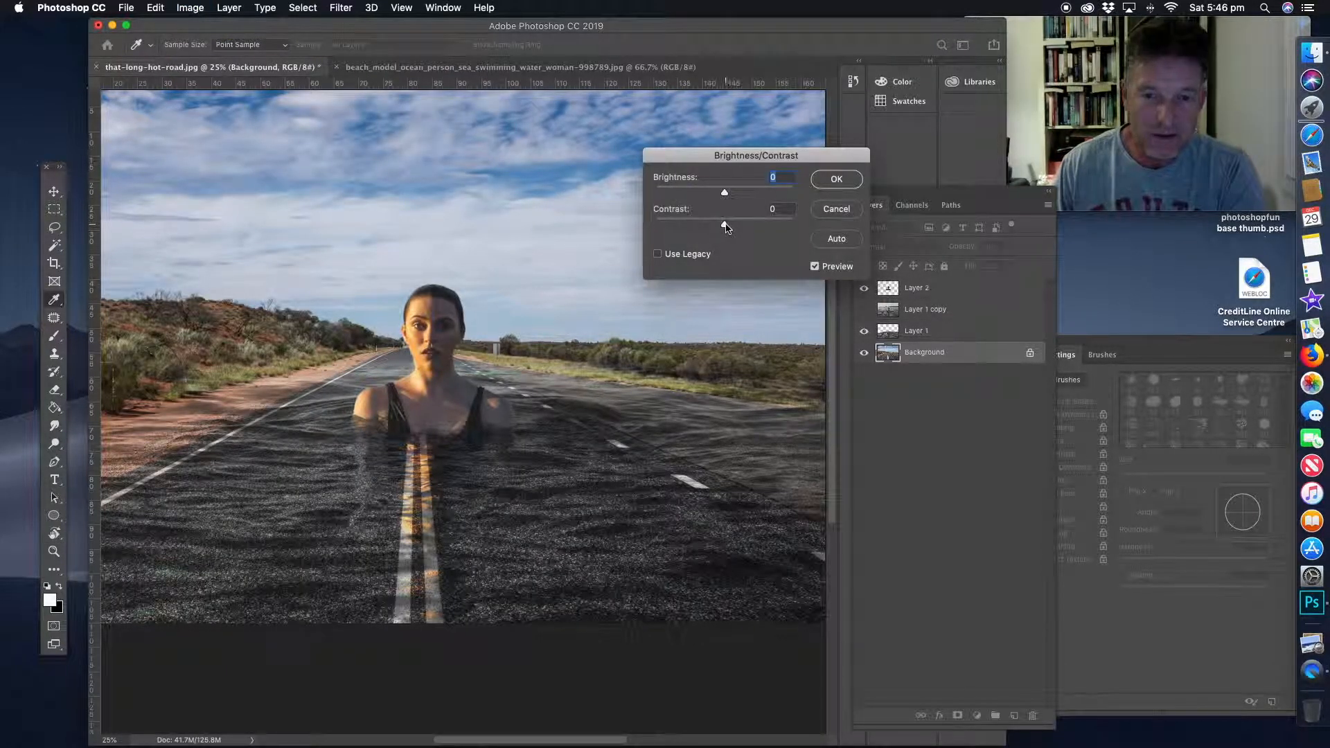
left_click_drag(718, 229, 694, 226)
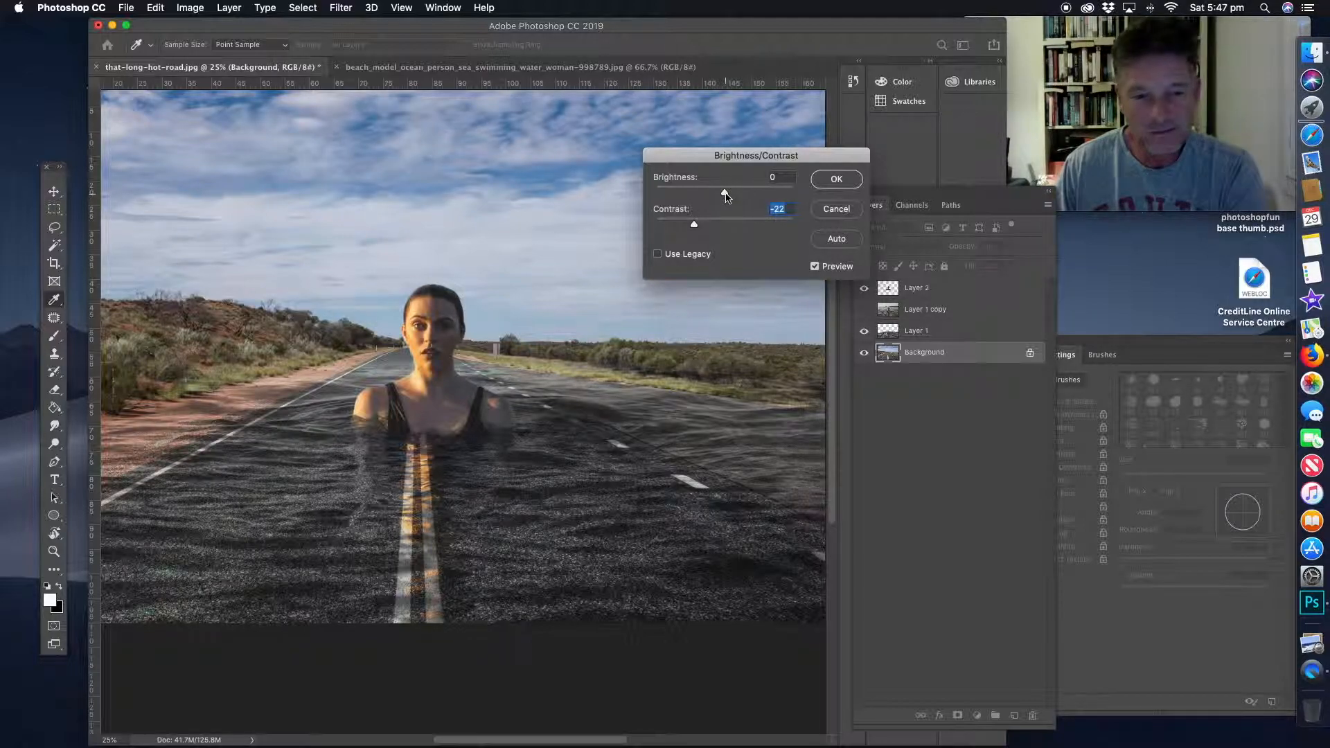
left_click_drag(726, 196, 735, 198)
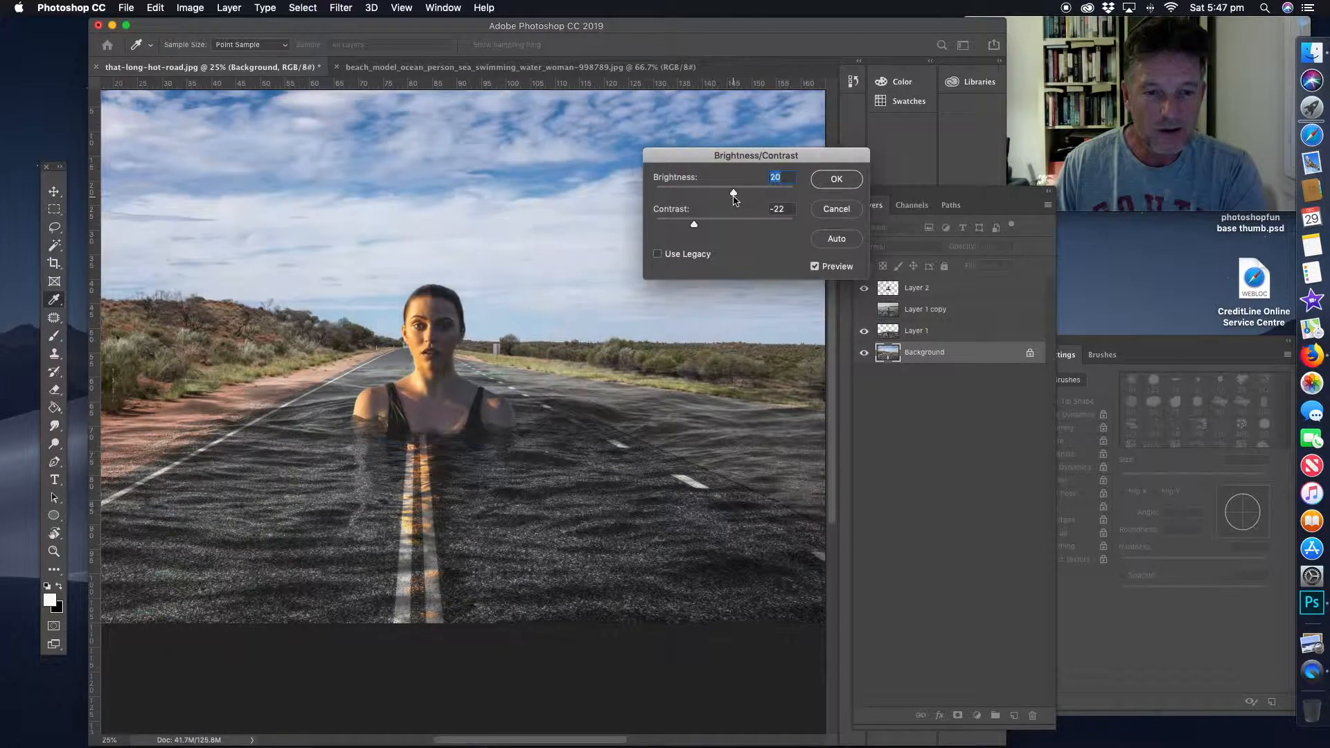
left_click(836, 180)
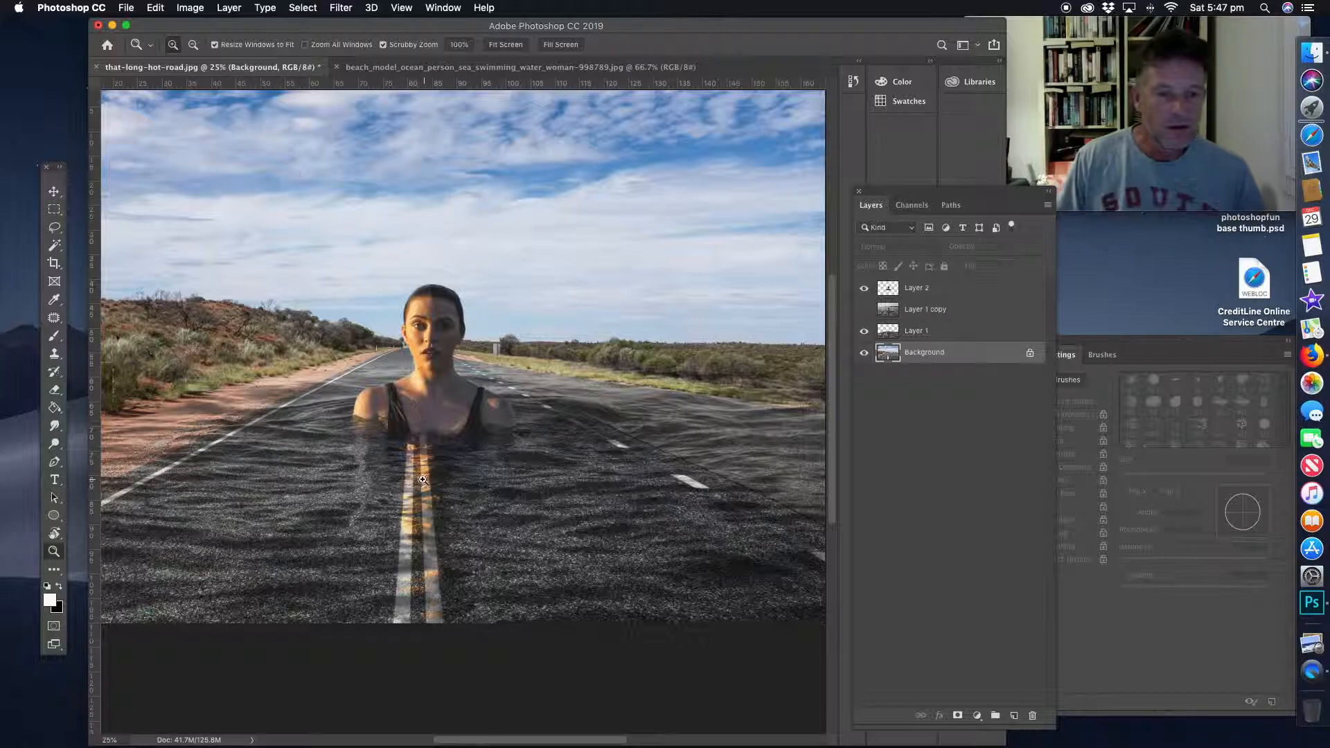
left_click_drag(377, 472, 420, 477)
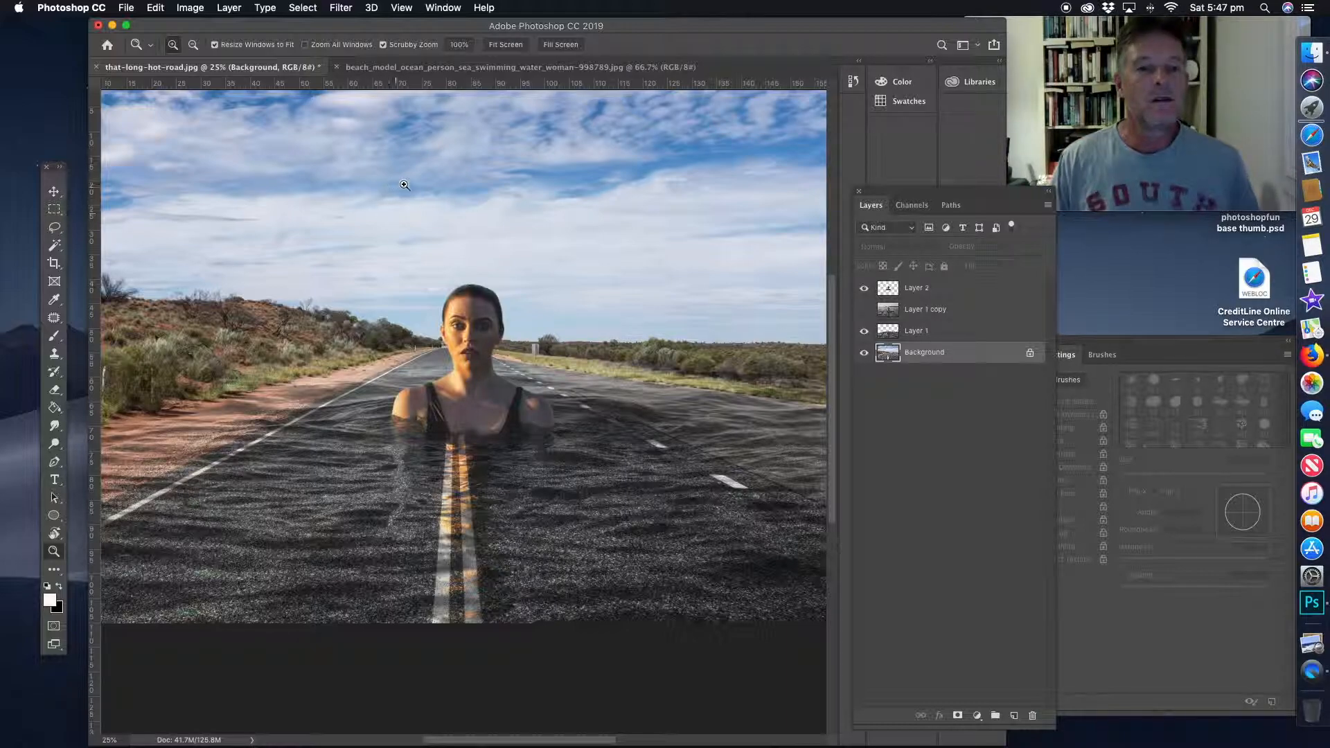
- Flatten the composite into a single Background layer, discarding the hidden layer
left_click(229, 9)
left_click(277, 545)
left_click(761, 260)
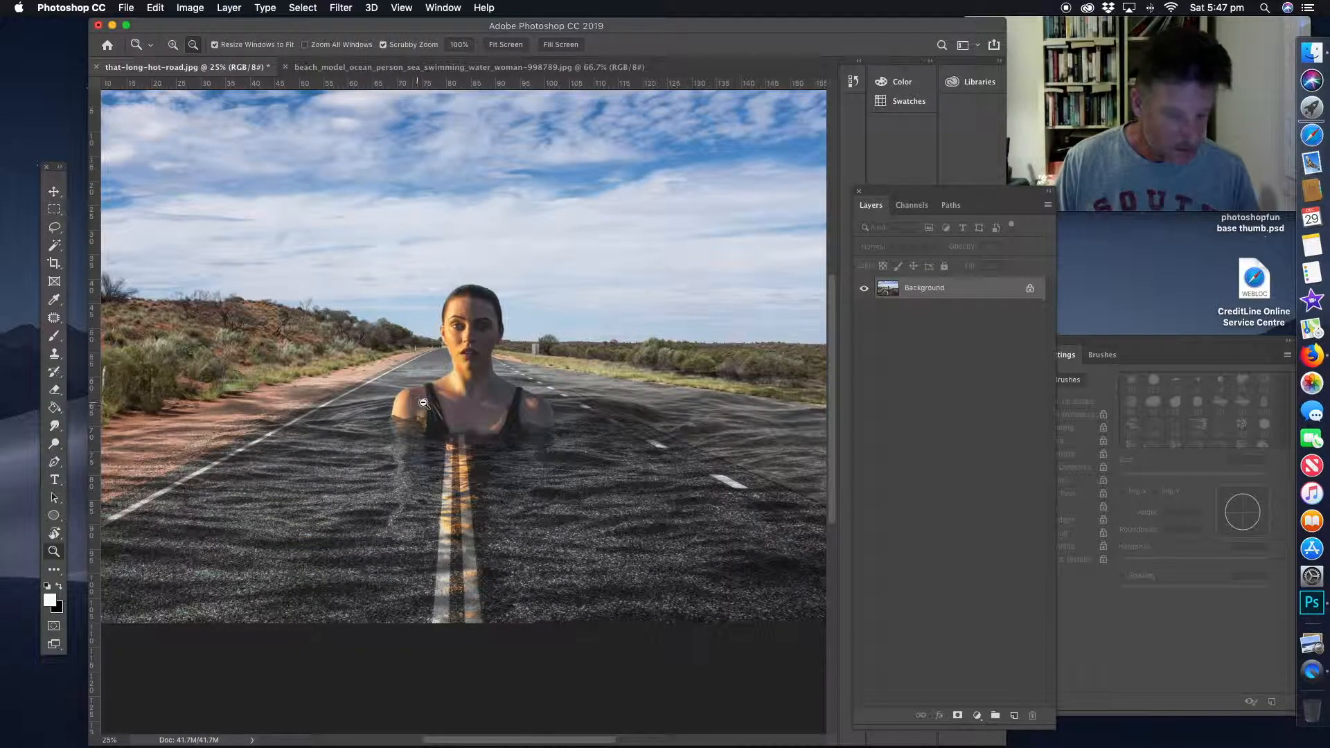
- Copy the right half of the image, from the woman's centre to the right edge, onto a new layer
left_click(454, 434, "alt")
left_click(54, 227)
left_click(54, 210)
left_click_drag(784, 176, 485, 597)
key("super+c")
key("super+v")
key("v")
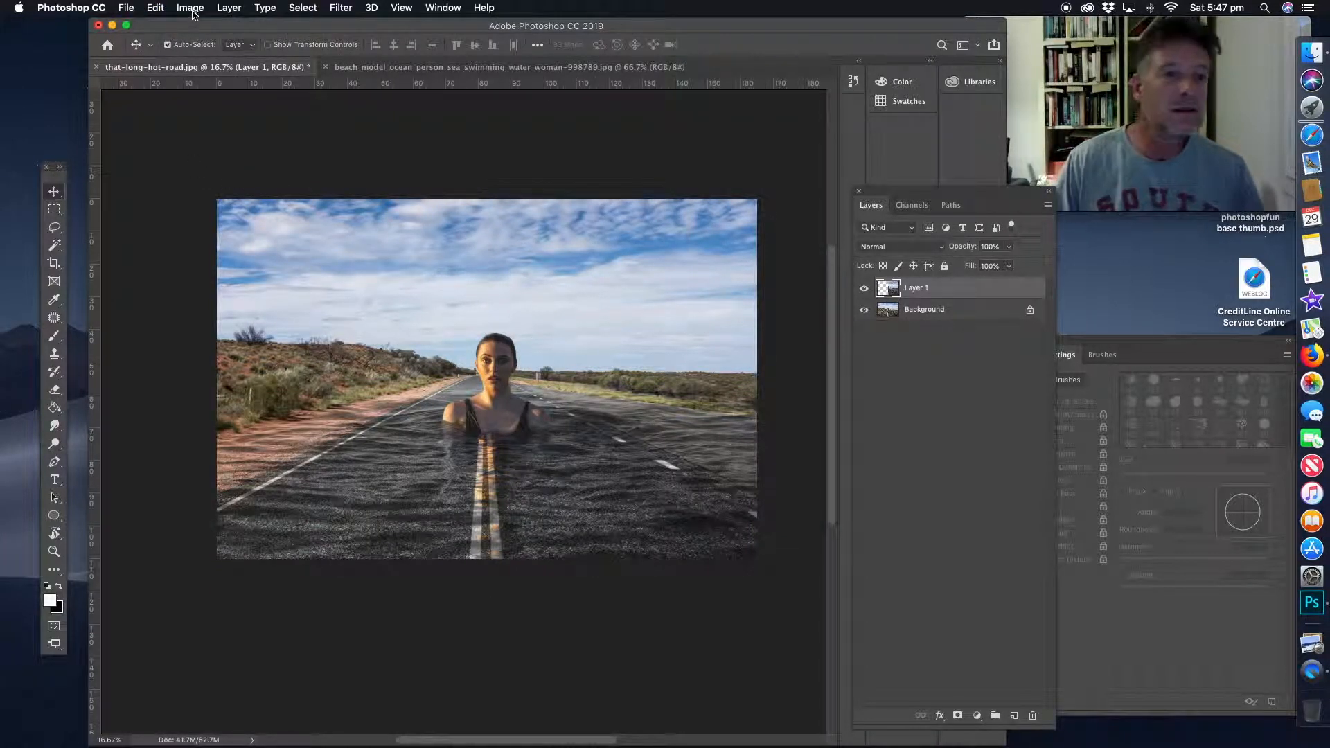
- Flip the copied half on Layer 1 horizontally
left_click(190, 8)
mouse_move(155, 7)
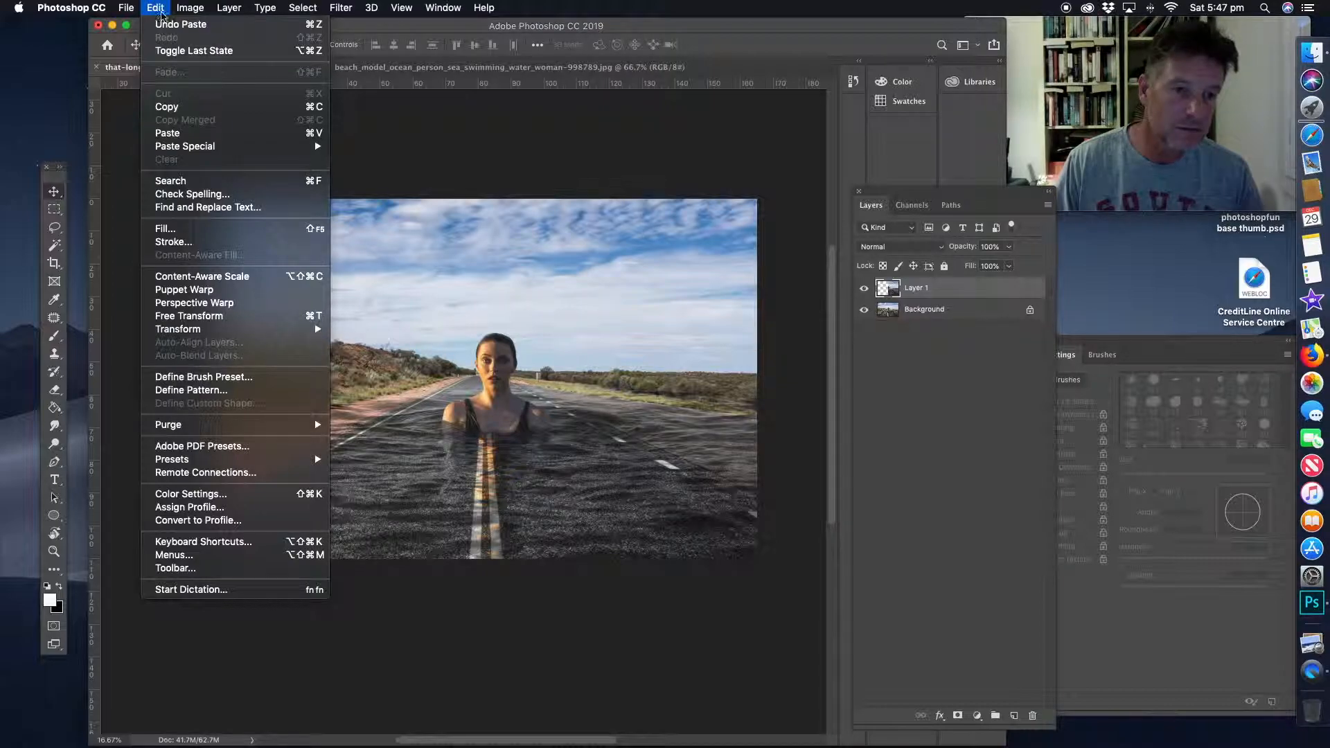
mouse_move(181, 330)
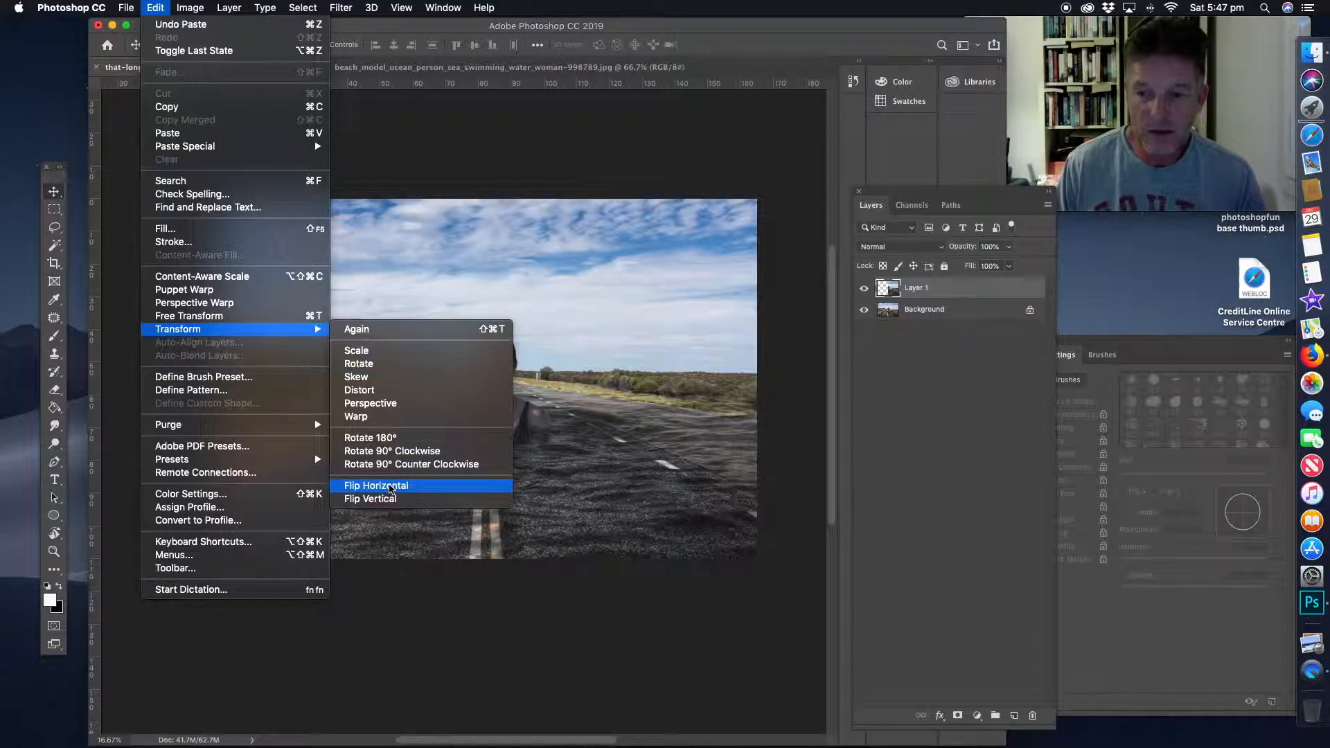
left_click(388, 486)
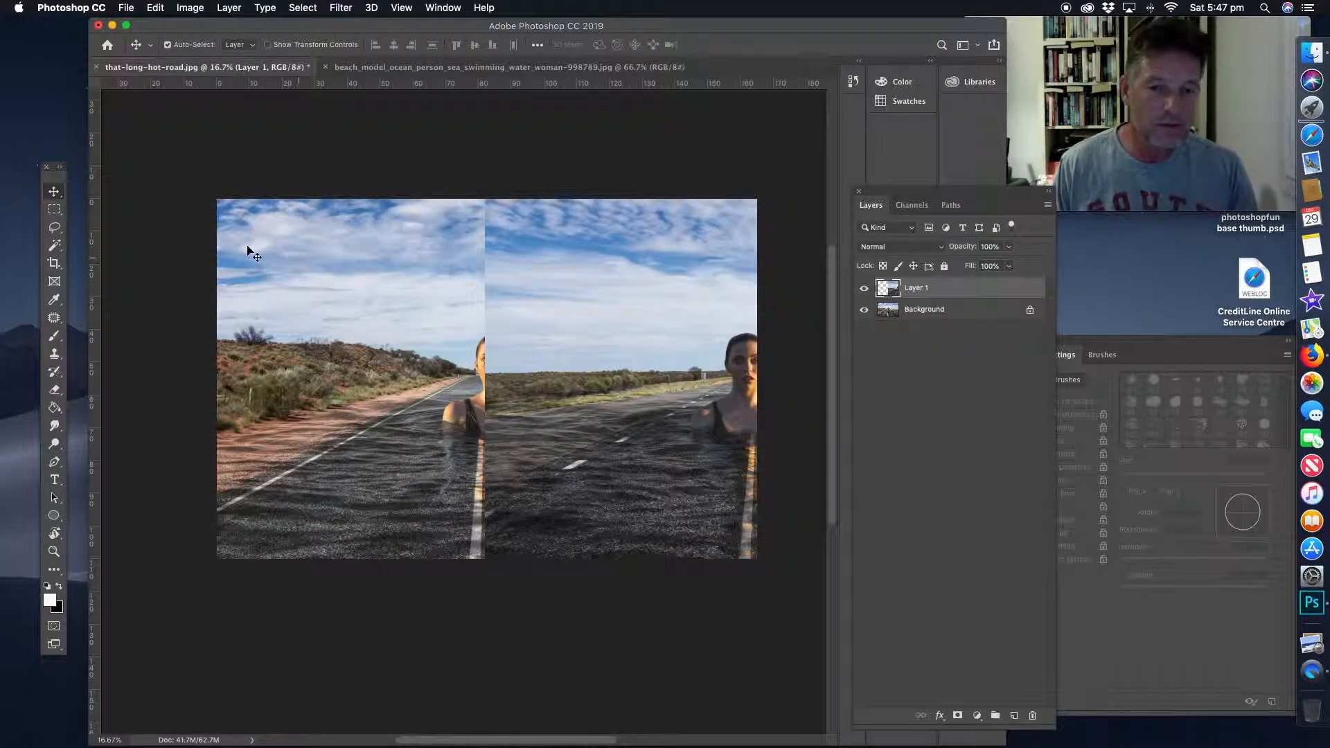
- Move the flipped Layer 1 across to the left half so that it mirrors the right side of the road
left_click_drag(409, 400, 376, 397)
mouse_move(399, 448)
left_mouse_down()
mouse_move(377, 446)
mouse_move(388, 430)
left_mouse_up()
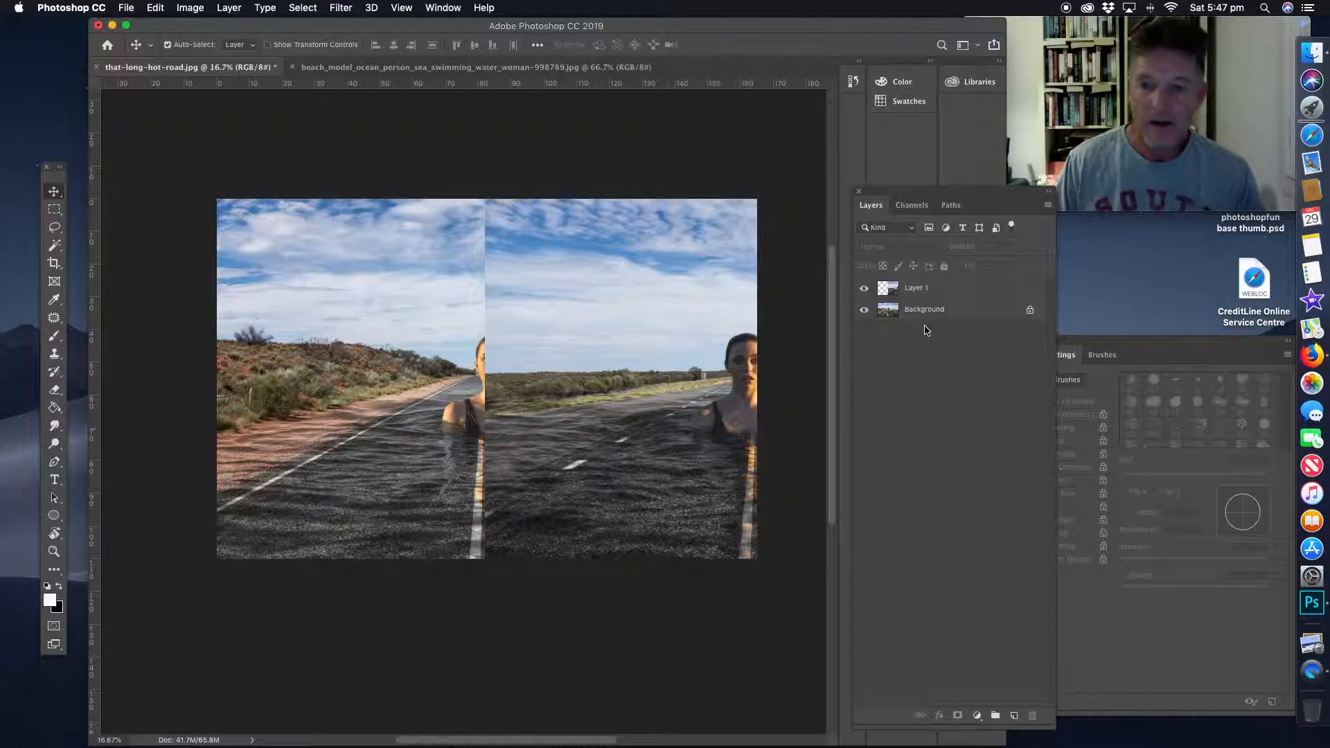
left_click(935, 291)
left_click_drag(646, 382, 403, 379)
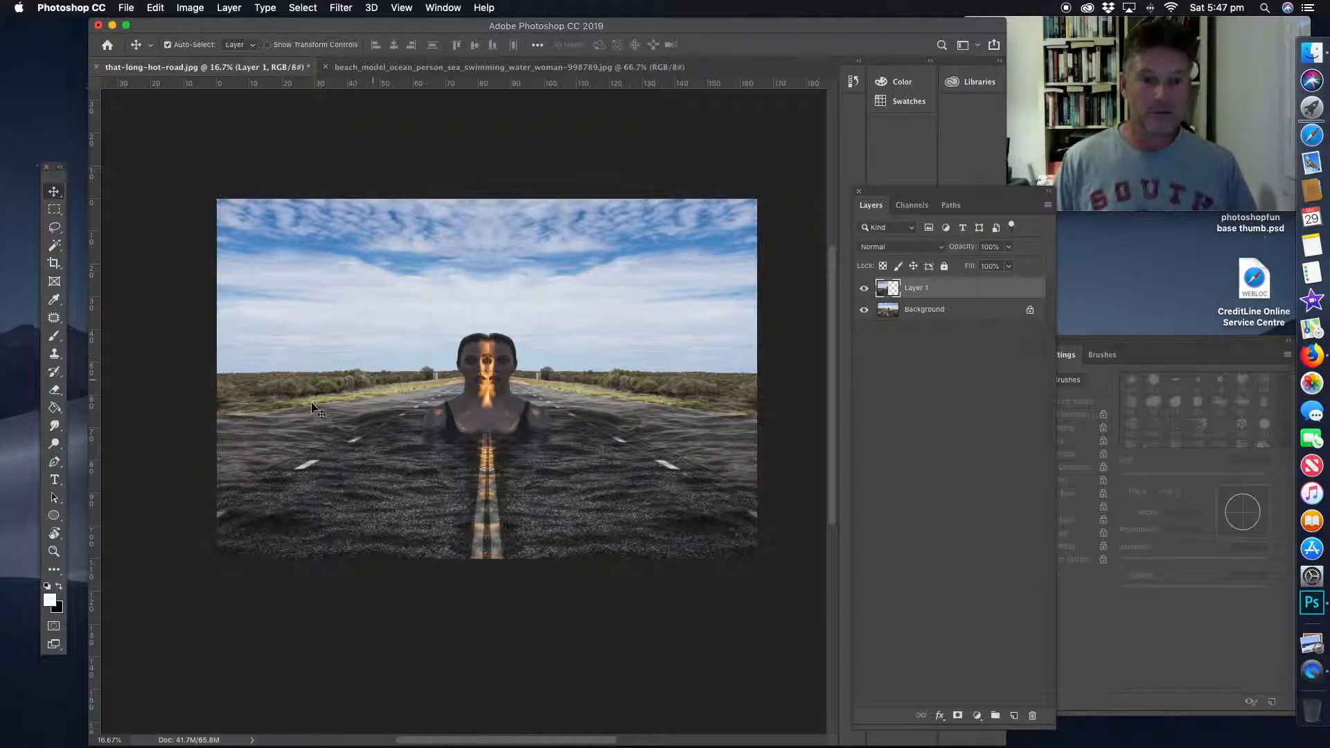
- Lower Layer 1's opacity to 59% so the woman on the Background shows through the mirrored half
left_click(54, 552)
left_click(497, 459)
left_click(490, 421)
left_click(488, 330)
left_click(519, 336)
key("v")
mouse_move(414, 338)
left_mouse_down()
mouse_move(452, 331)
mouse_move(383, 331)
mouse_move(422, 331)
mouse_move(405, 330)
left_mouse_up()
left_click(1010, 247)
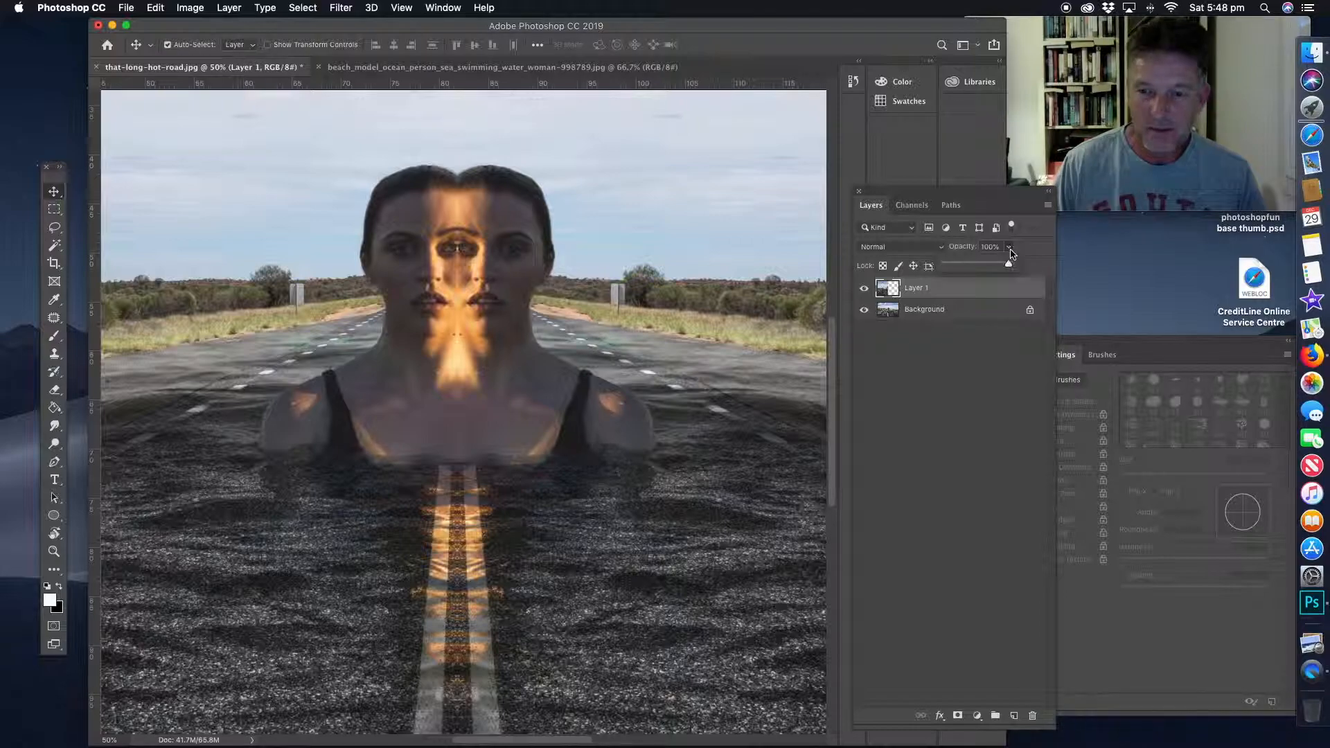
left_click(983, 266)
- Reposition the semi-transparent Layer 1 so its mirrored road and horizon line up with the Background around the woman
left_click_drag(320, 387, 428, 375)
left_click_drag(401, 422, 446, 401)
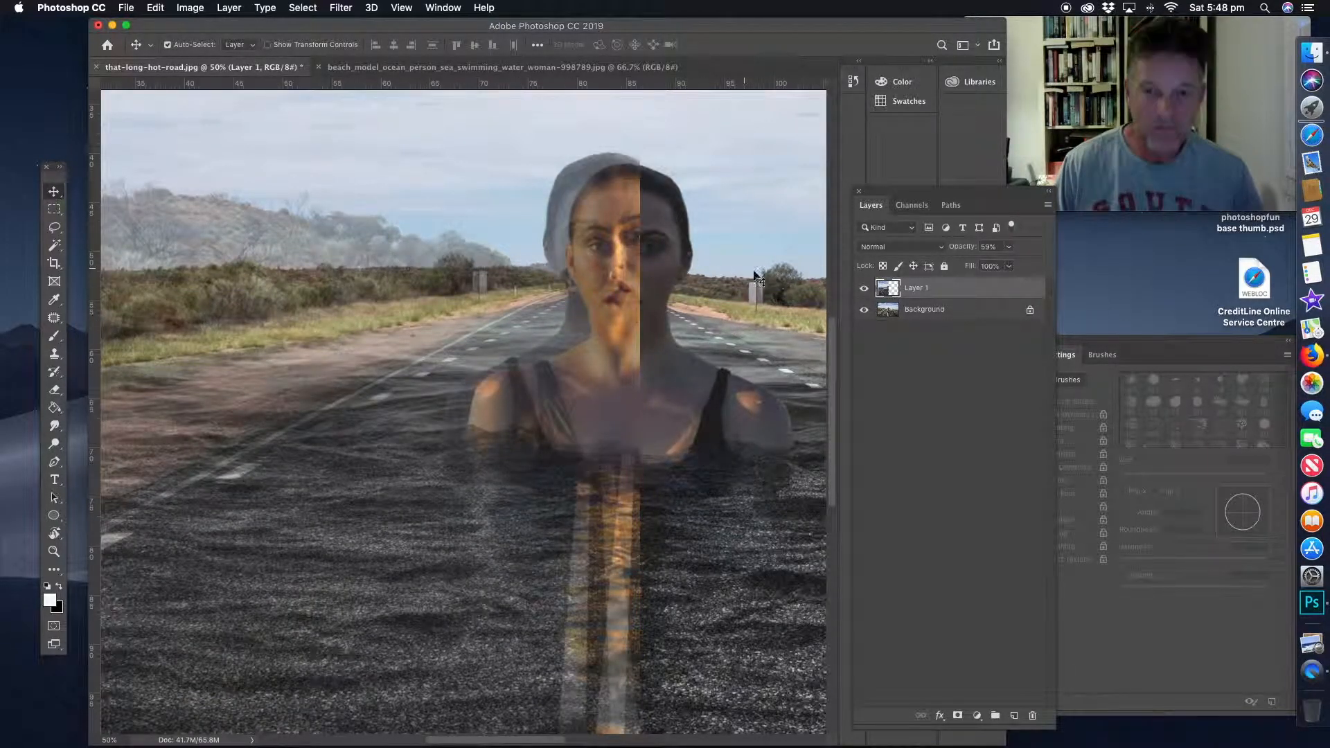
left_click(53, 551)
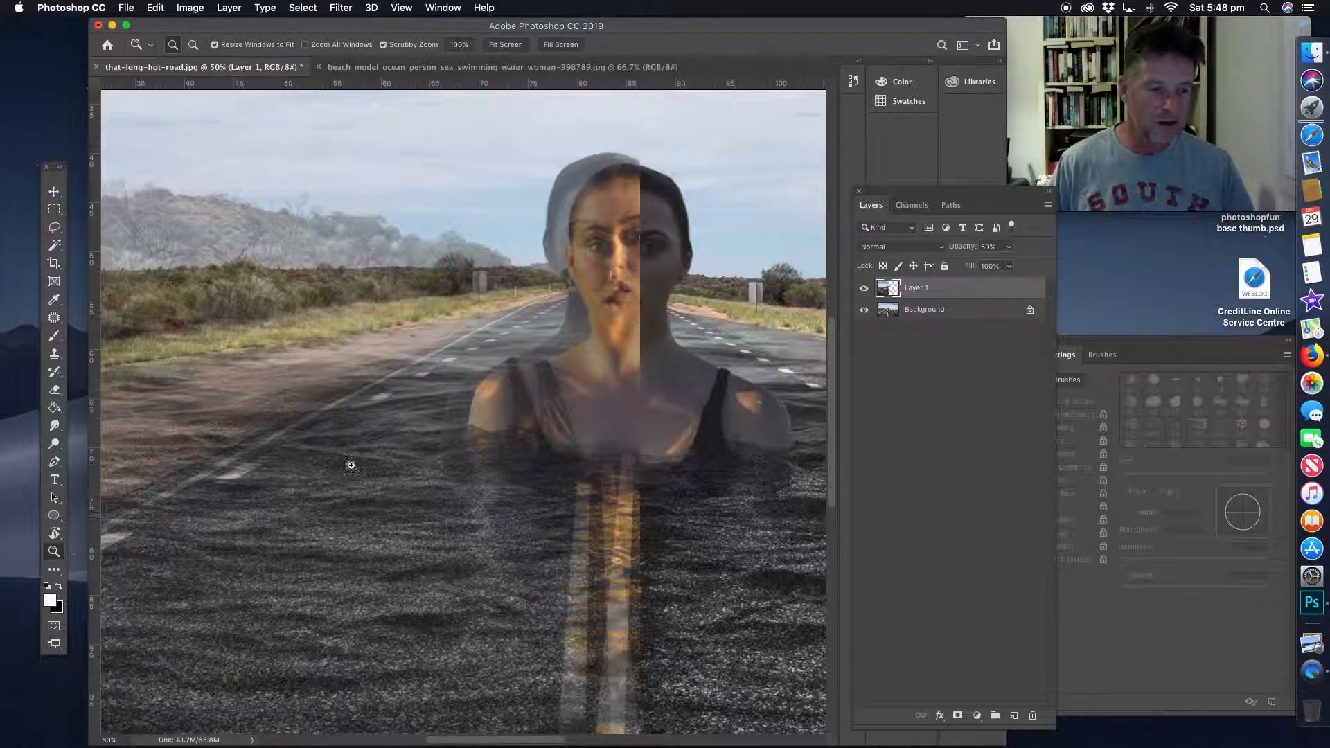
left_click(541, 430, "alt")
left_click(551, 410, "alt")
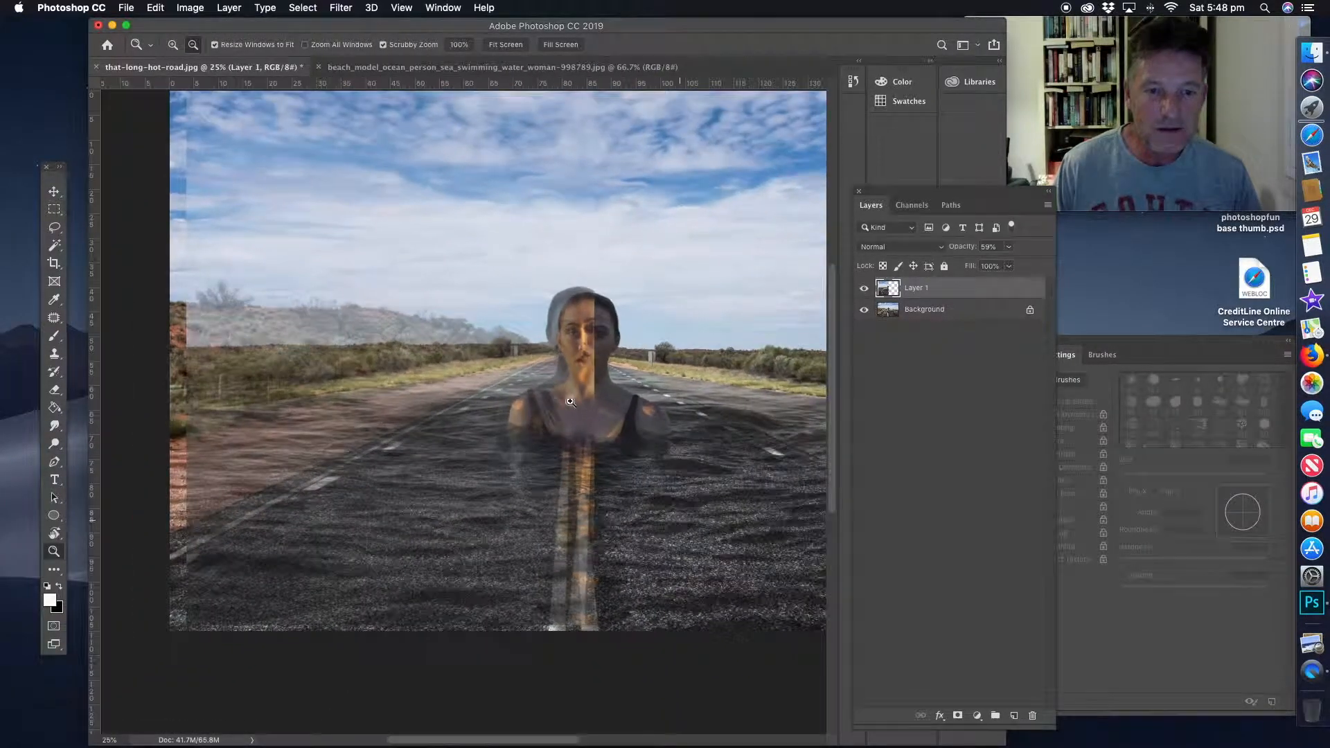
left_click(55, 195)
scroll(485, 288, "right", 5)
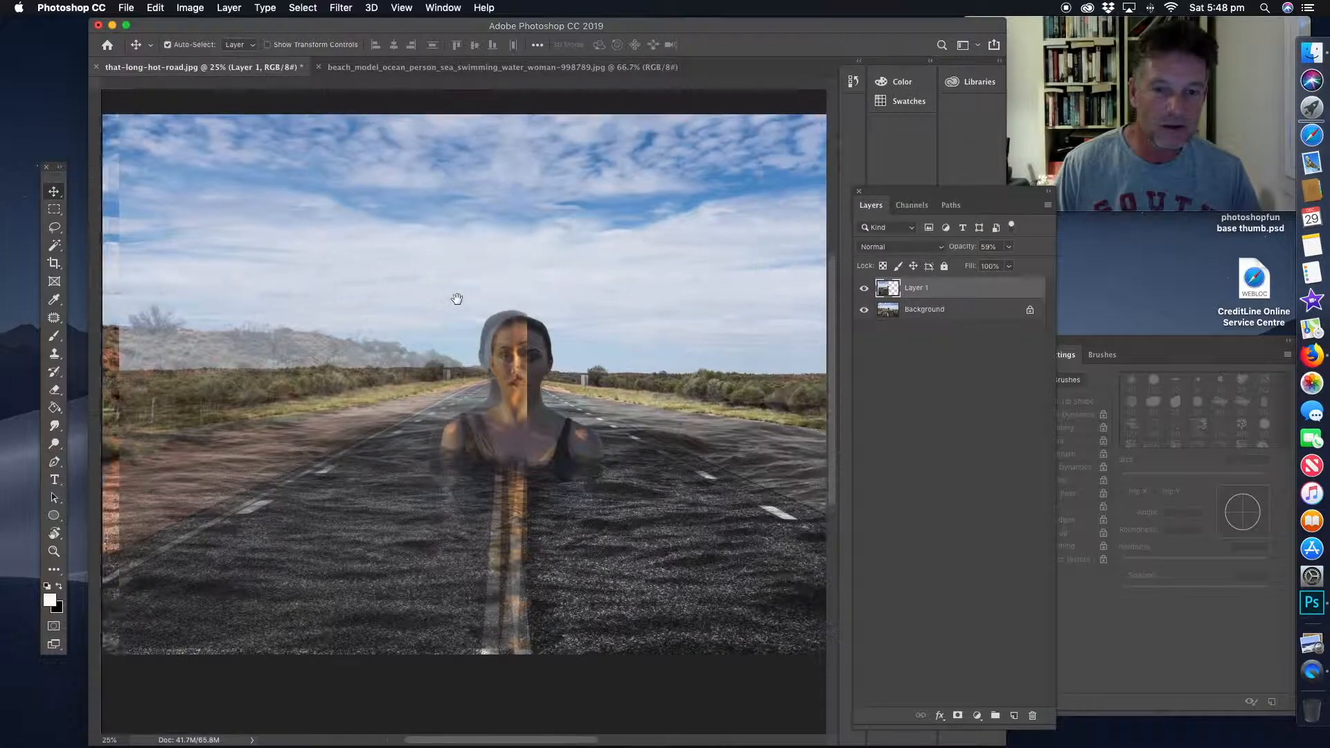
mouse_move(400, 410)
left_mouse_down()
mouse_move(394, 423)
mouse_move(396, 411)
left_mouse_up()
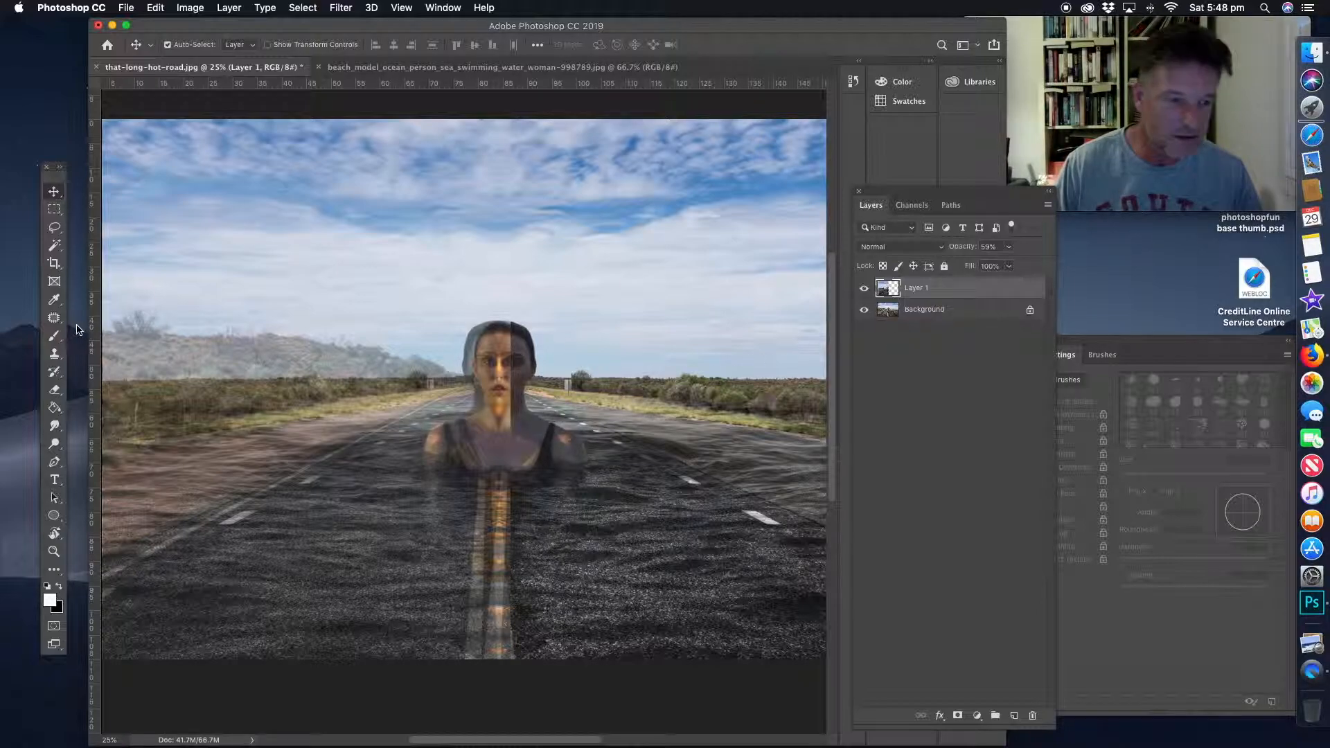
- Erase Layer 1 over the woman and the yellow centre lines, enlarging the soft Eraser from 62 to 100 px
left_click(54, 389)
mouse_move(500, 325)
left_mouse_down()
mouse_move(477, 365)
mouse_move(473, 328)
mouse_move(464, 365)
mouse_move(489, 354)
left_mouse_up()
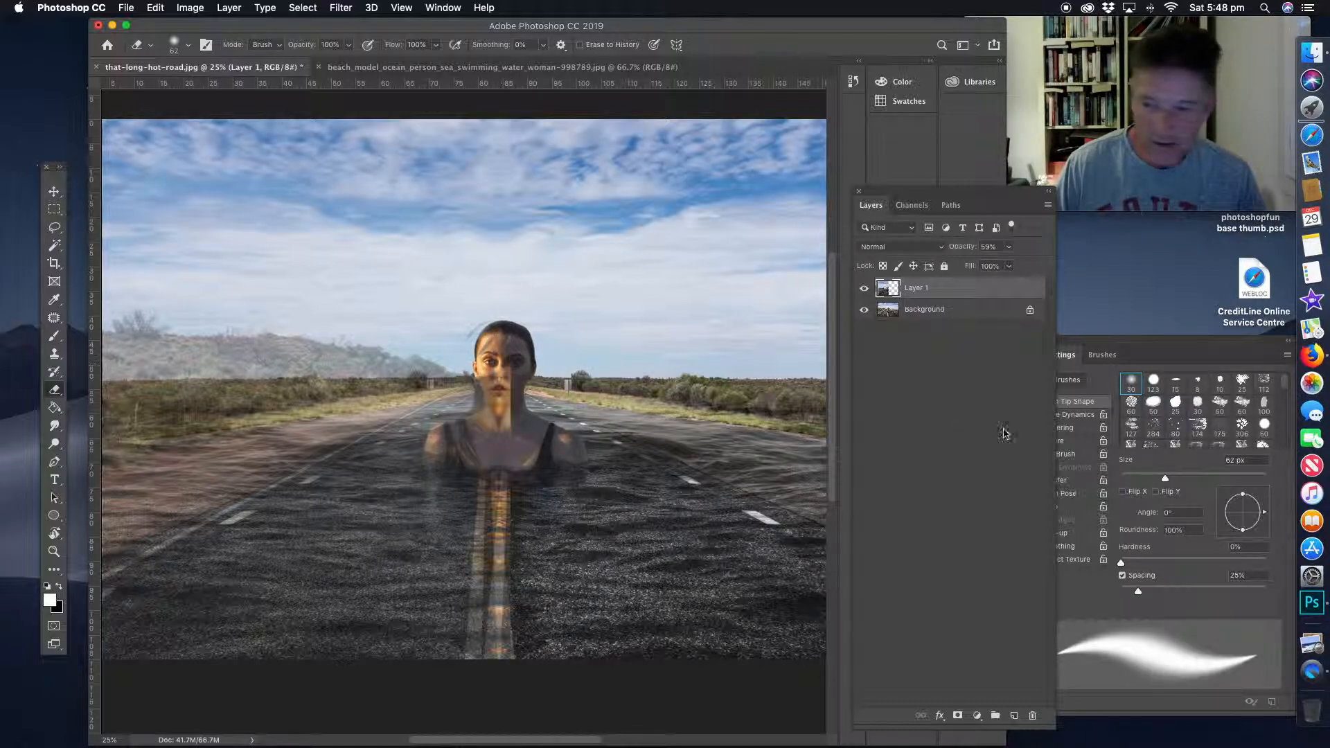
left_click_drag(1165, 479, 1193, 479)
mouse_move(491, 421)
left_mouse_down()
mouse_move(503, 340)
mouse_move(481, 338)
mouse_move(485, 422)
mouse_move(413, 447)
mouse_move(444, 461)
mouse_move(506, 431)
mouse_move(472, 487)
mouse_move(482, 644)
mouse_move(504, 500)
mouse_move(511, 667)
mouse_move(491, 591)
left_mouse_up()
mouse_move(512, 397)
left_mouse_down()
mouse_move(504, 405)
mouse_move(501, 371)
left_mouse_up()
- Restore Layer 1 to 100% opacity and erase its leftover edges beside the woman's head
left_click(1008, 248)
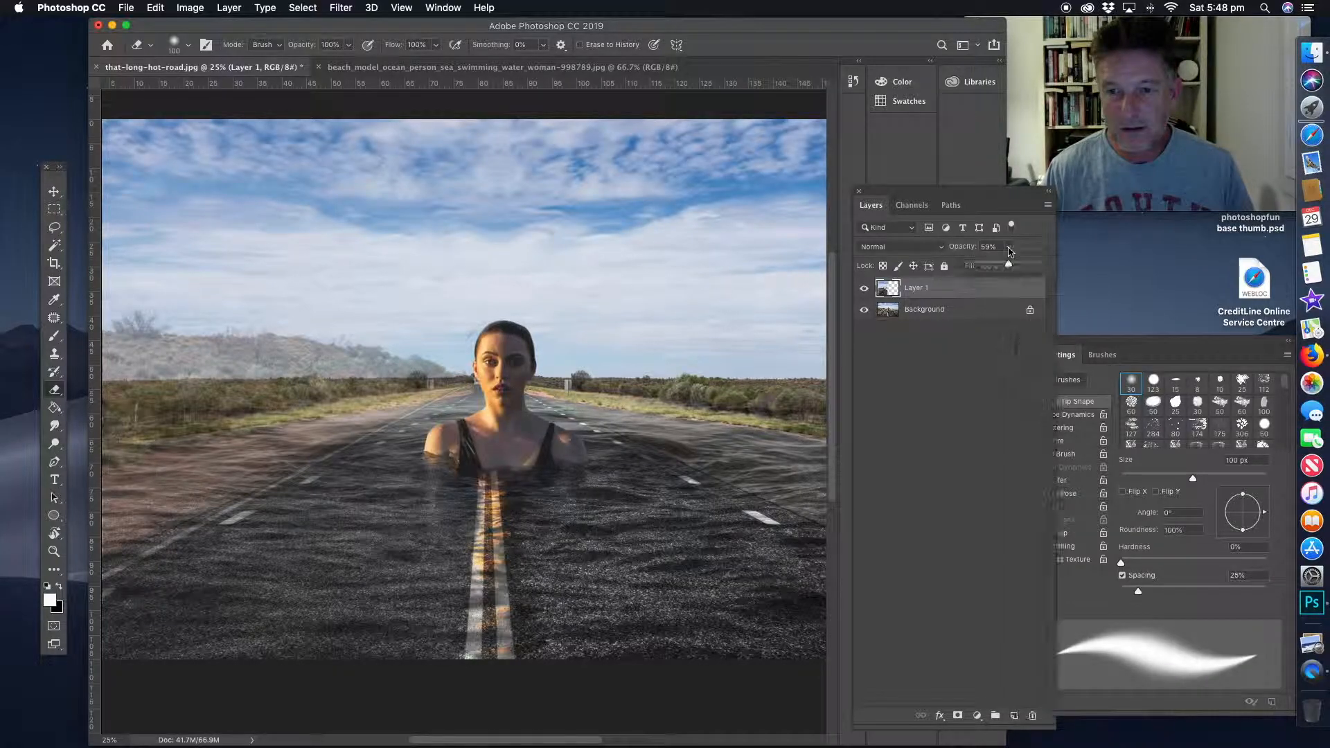
left_click_drag(1007, 265, 1086, 270)
left_click(471, 340)
left_click_drag(470, 338, 466, 364)
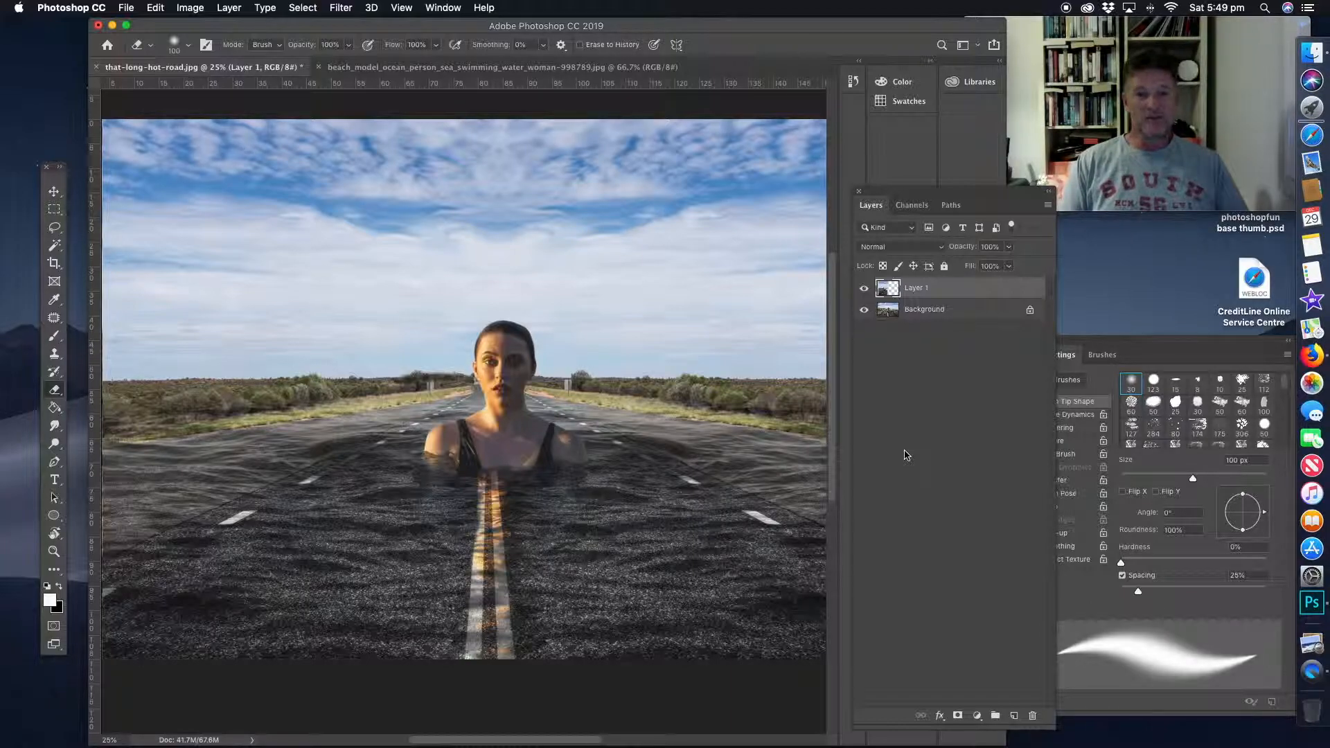
- Flatten the mirrored road composite into a single Background layer
left_click(229, 7)
left_click(256, 545)
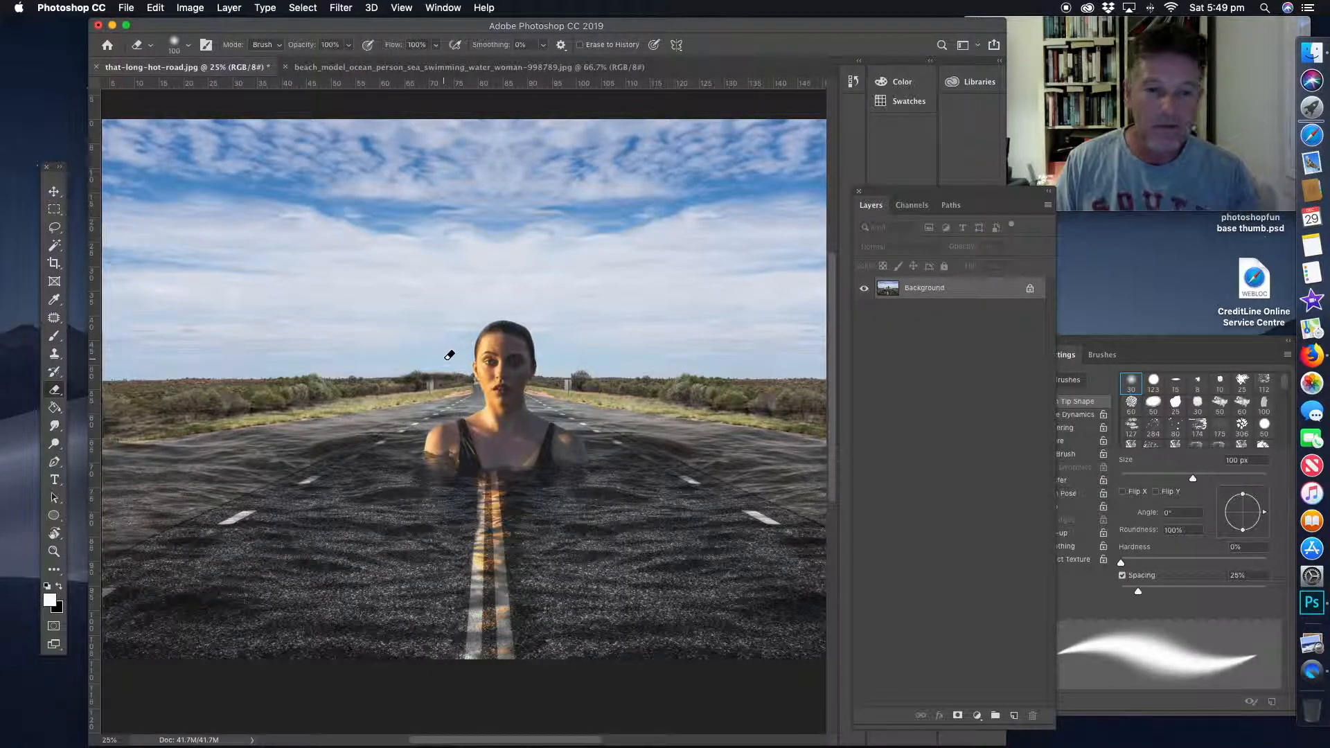
- Patch the vertical seam in the clouds above the woman's head with clean sky from just right of it, then deselect
left_click(53, 550)
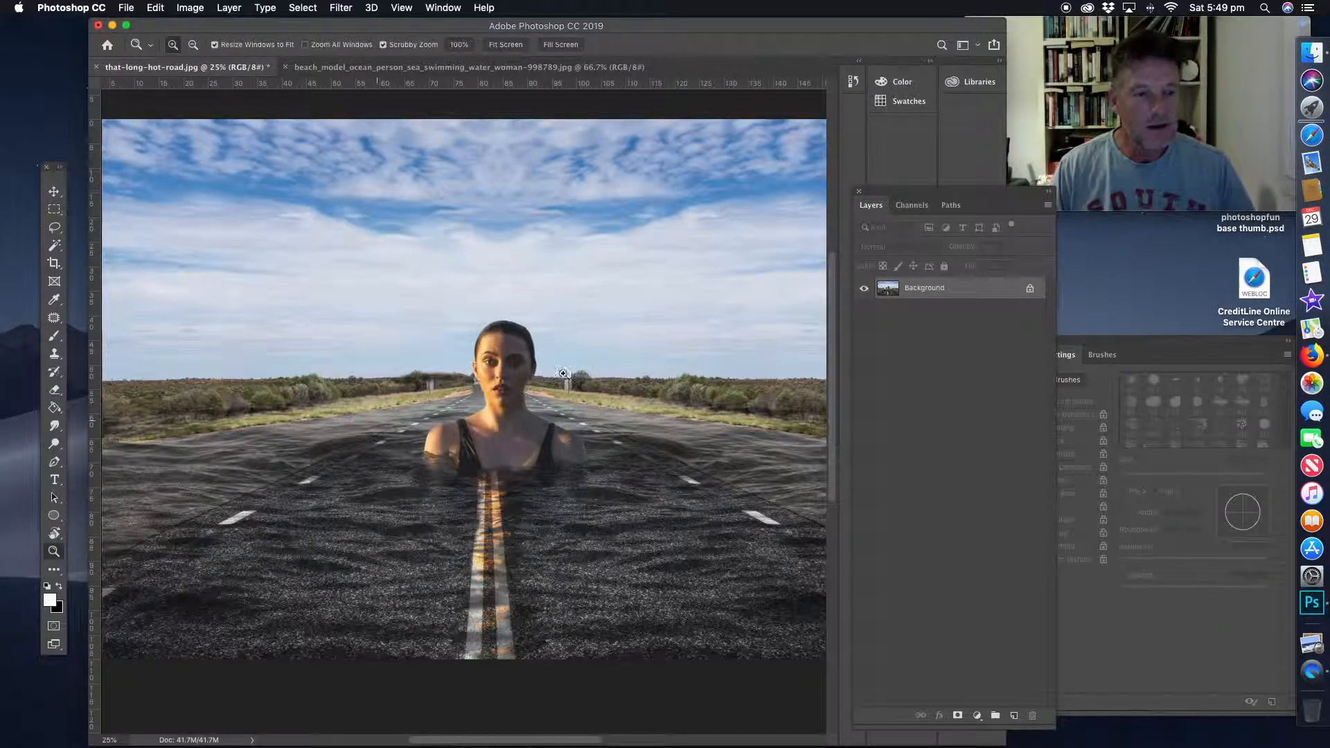
left_click(524, 337)
left_click(504, 312)
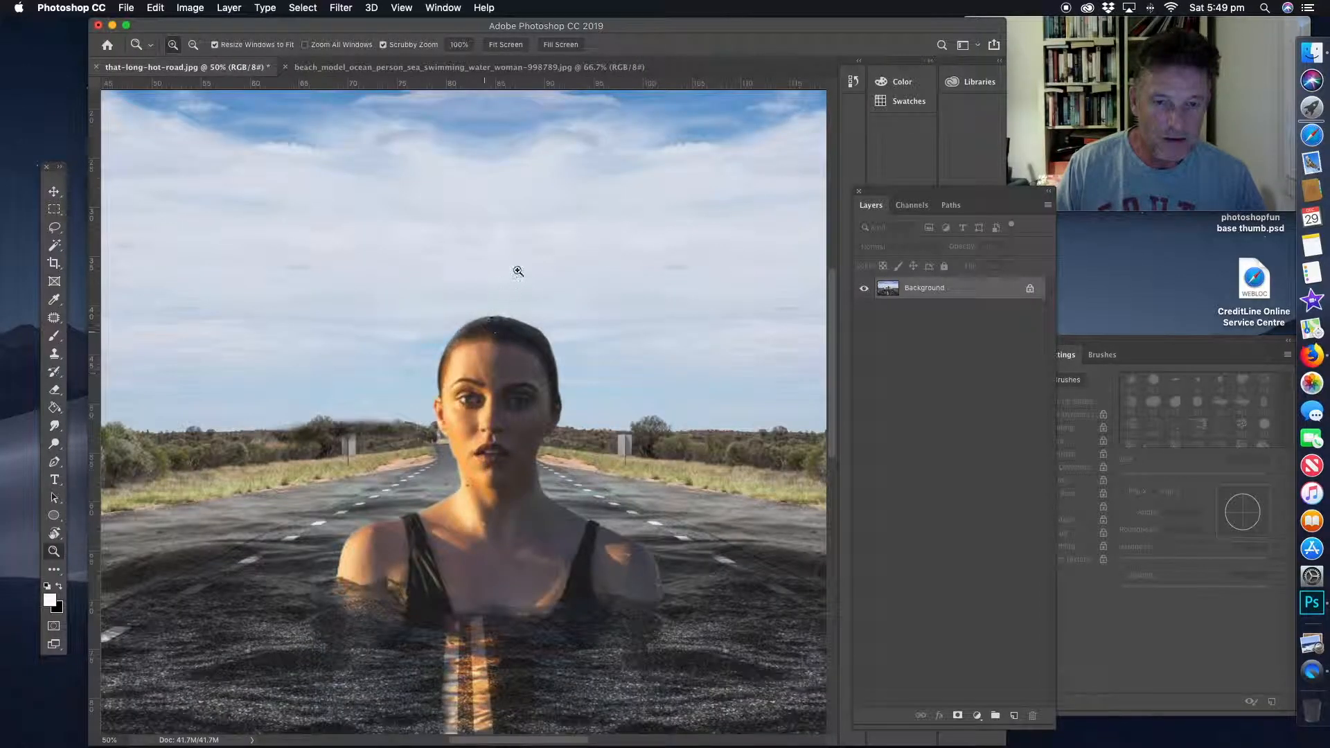
left_click(510, 218)
left_click(510, 208)
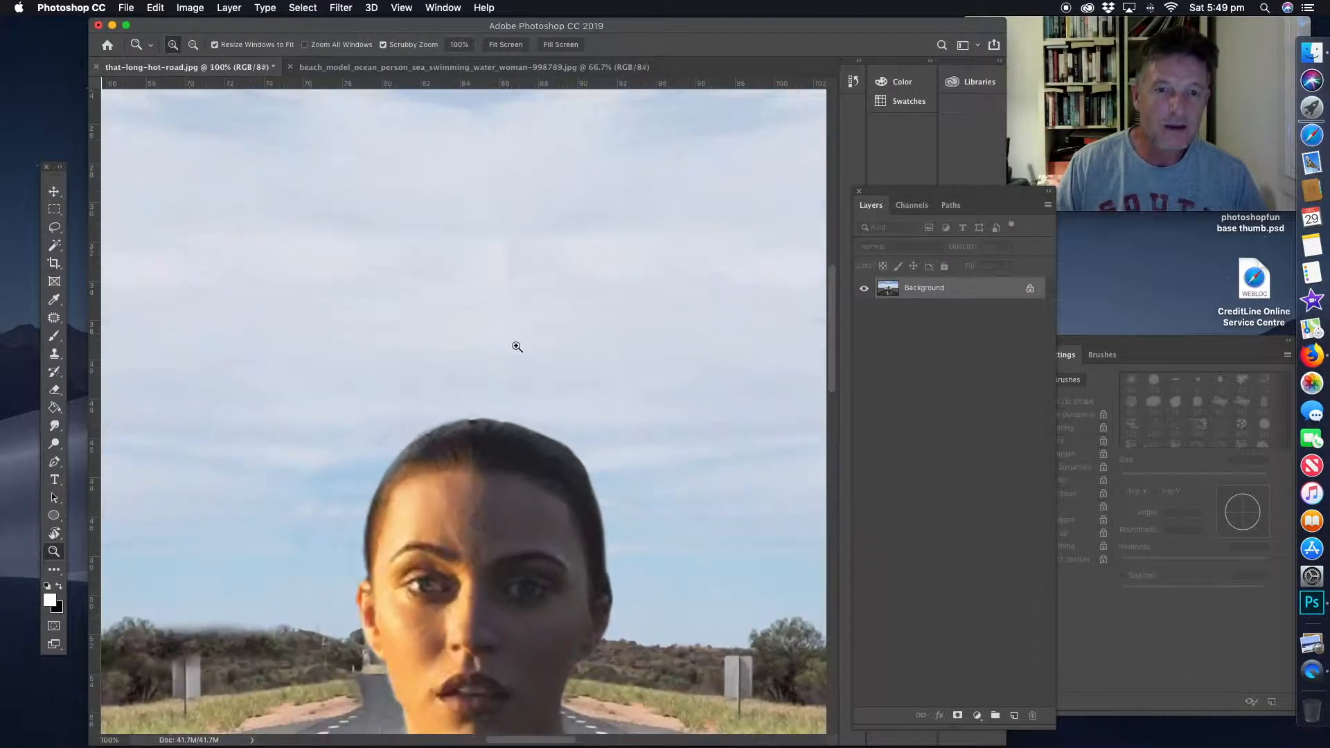
left_click_drag(490, 402, 478, 439)
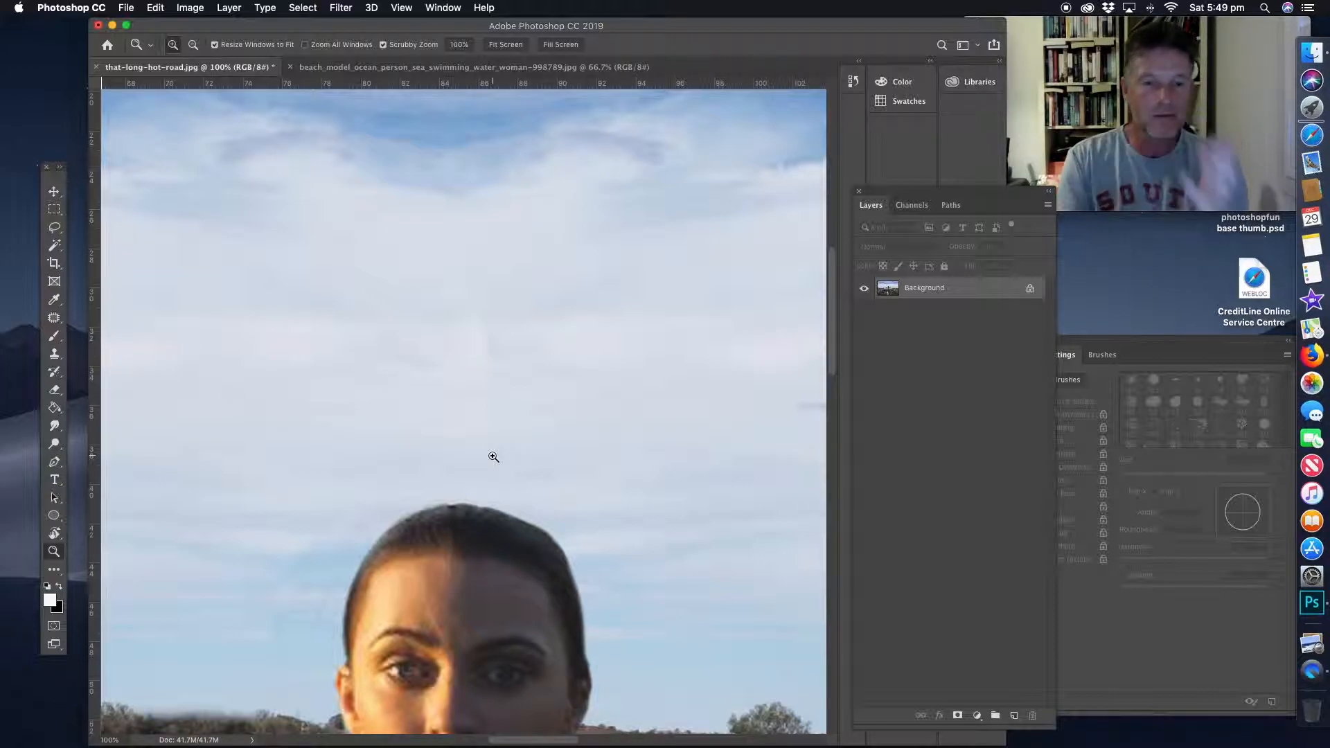
left_click(54, 317)
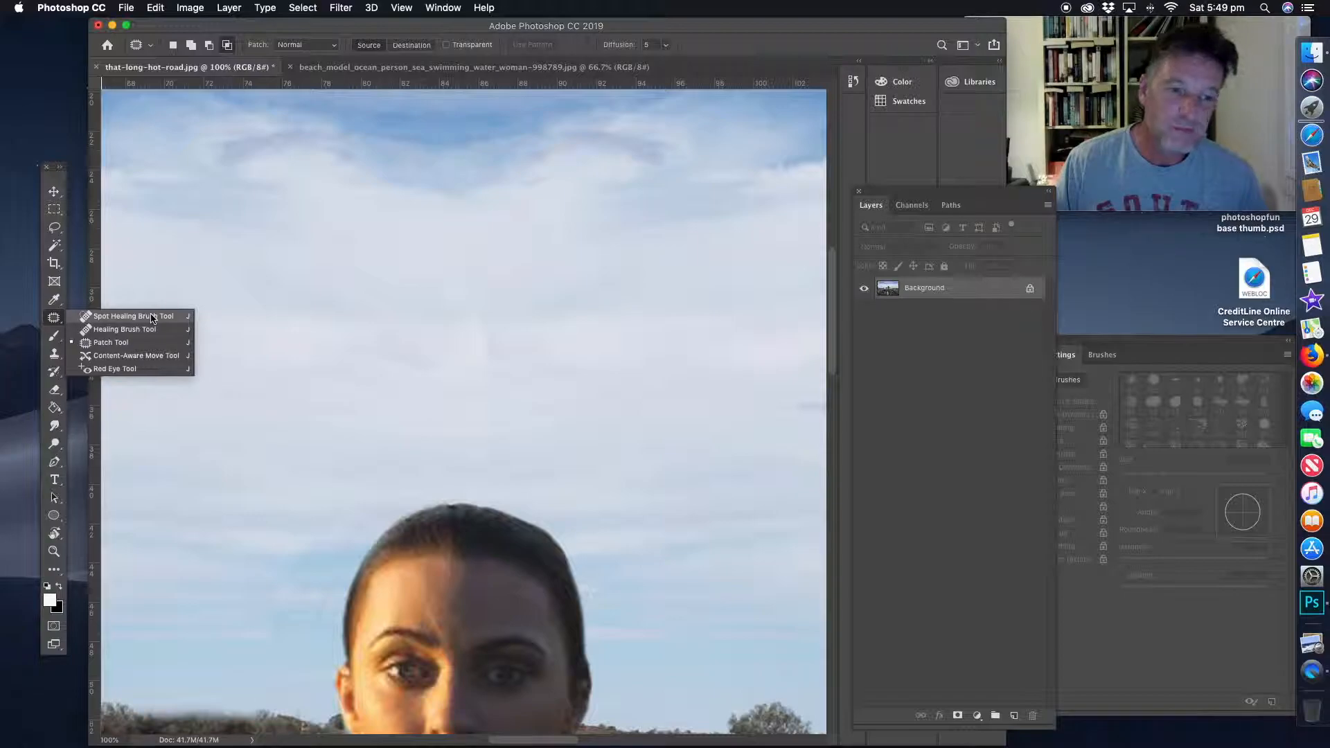
left_click(120, 345)
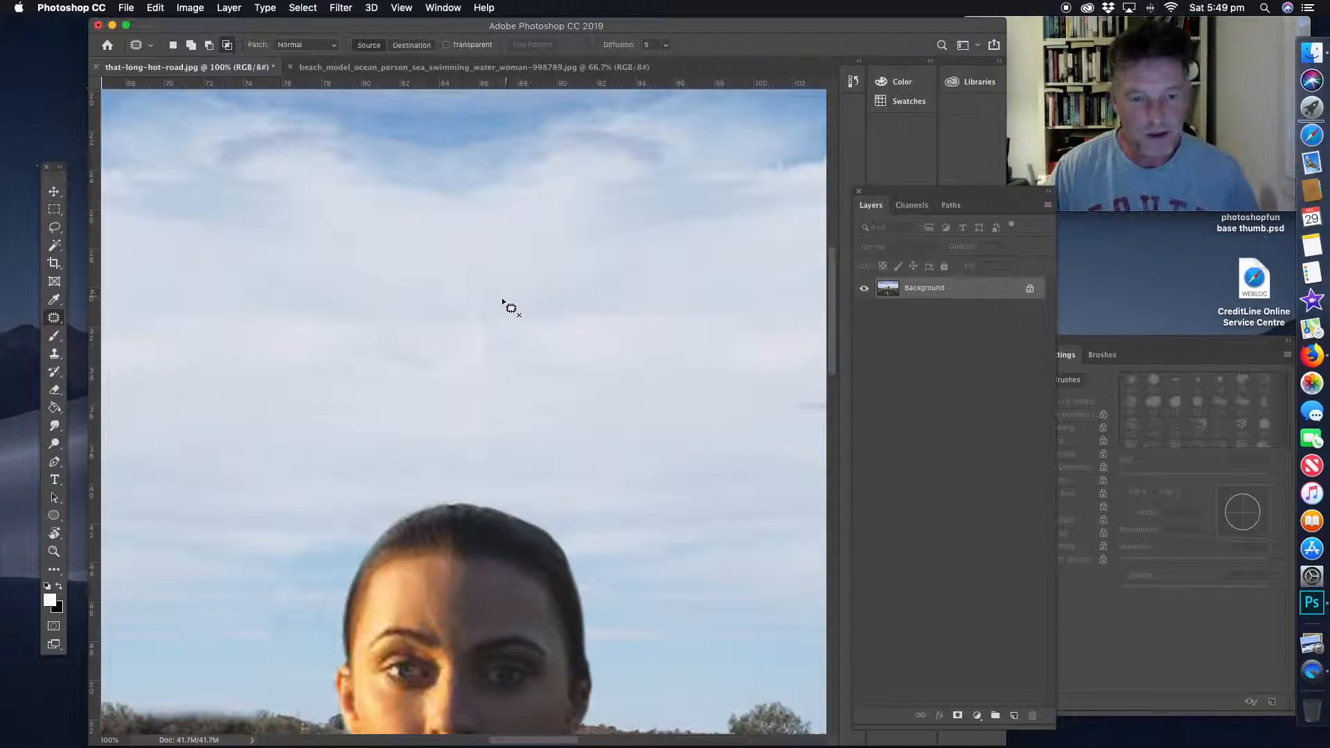
mouse_move(505, 291)
left_mouse_down()
mouse_move(489, 254)
mouse_move(452, 294)
mouse_move(452, 432)
mouse_move(487, 455)
mouse_move(526, 426)
mouse_move(503, 245)
left_mouse_up()
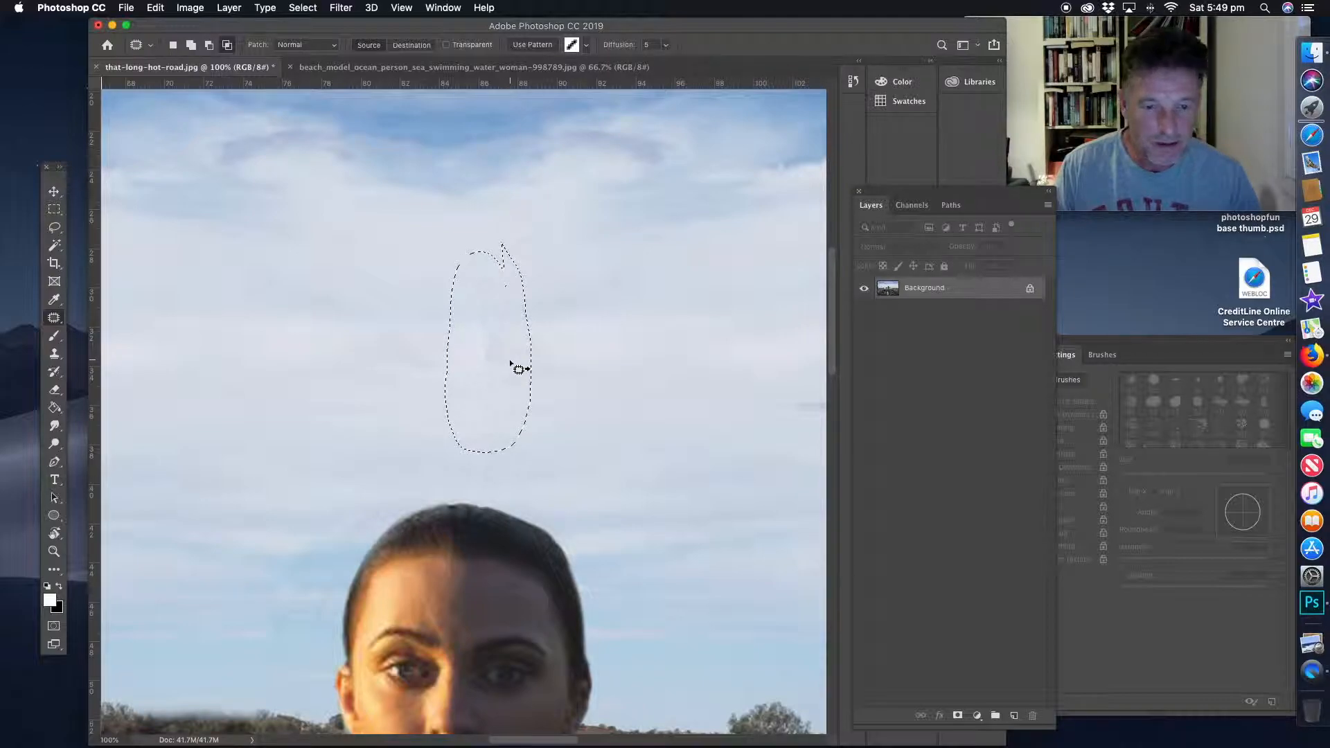
left_click_drag(518, 369, 638, 363)
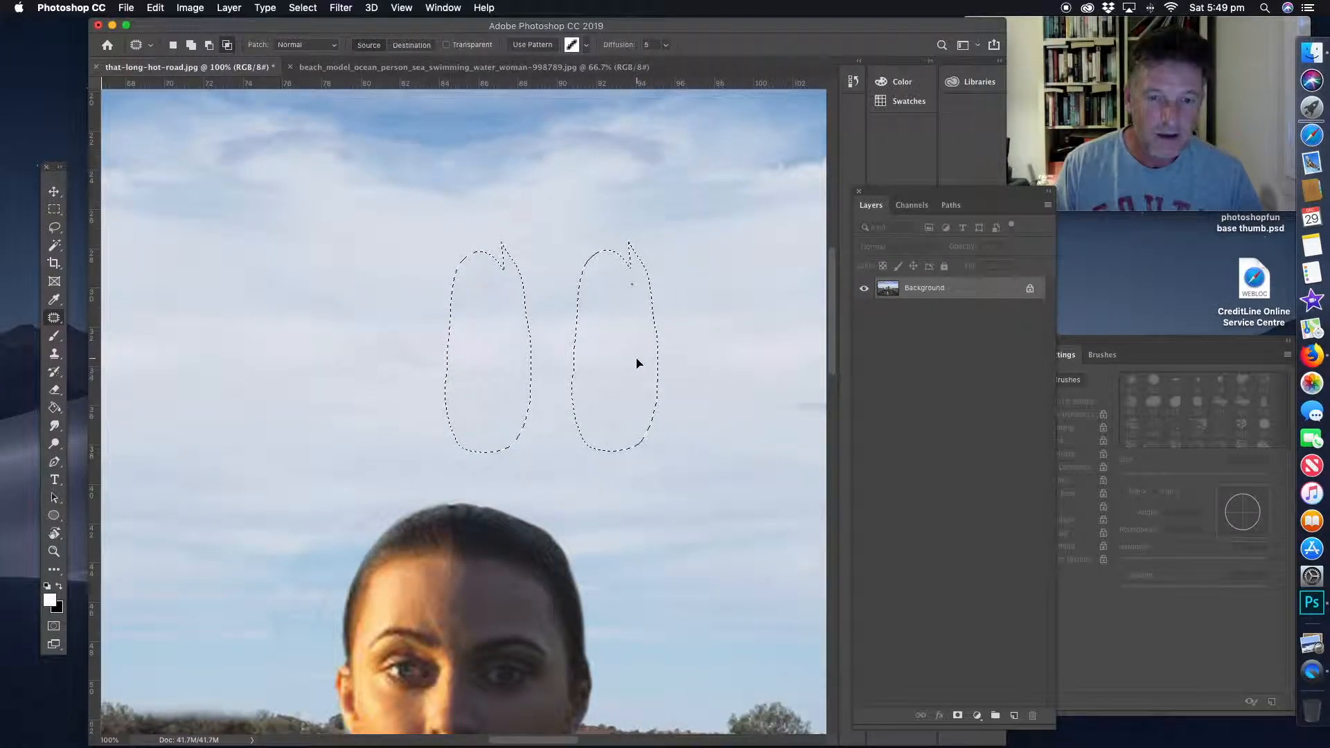
left_click(423, 342)
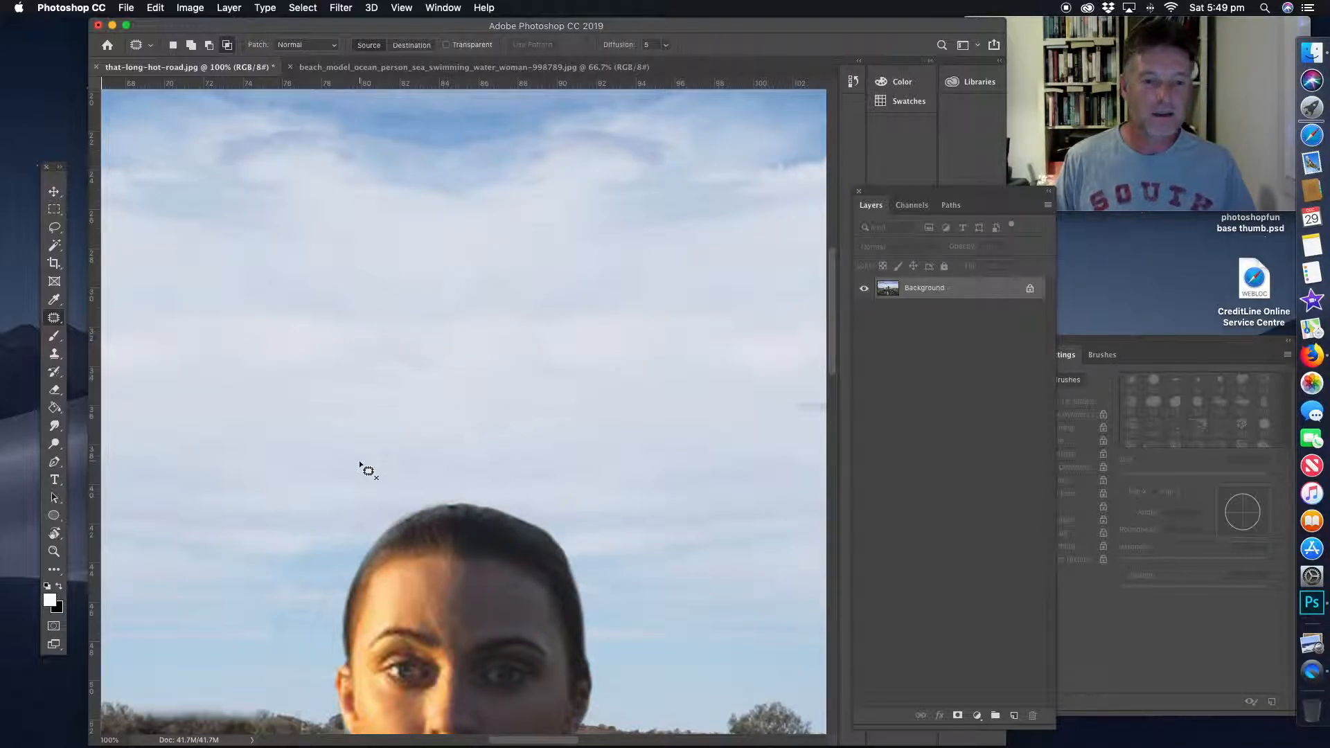
- Examine the patched sky and the whole mirrored composite at 33.3% zoom
left_click(54, 552)
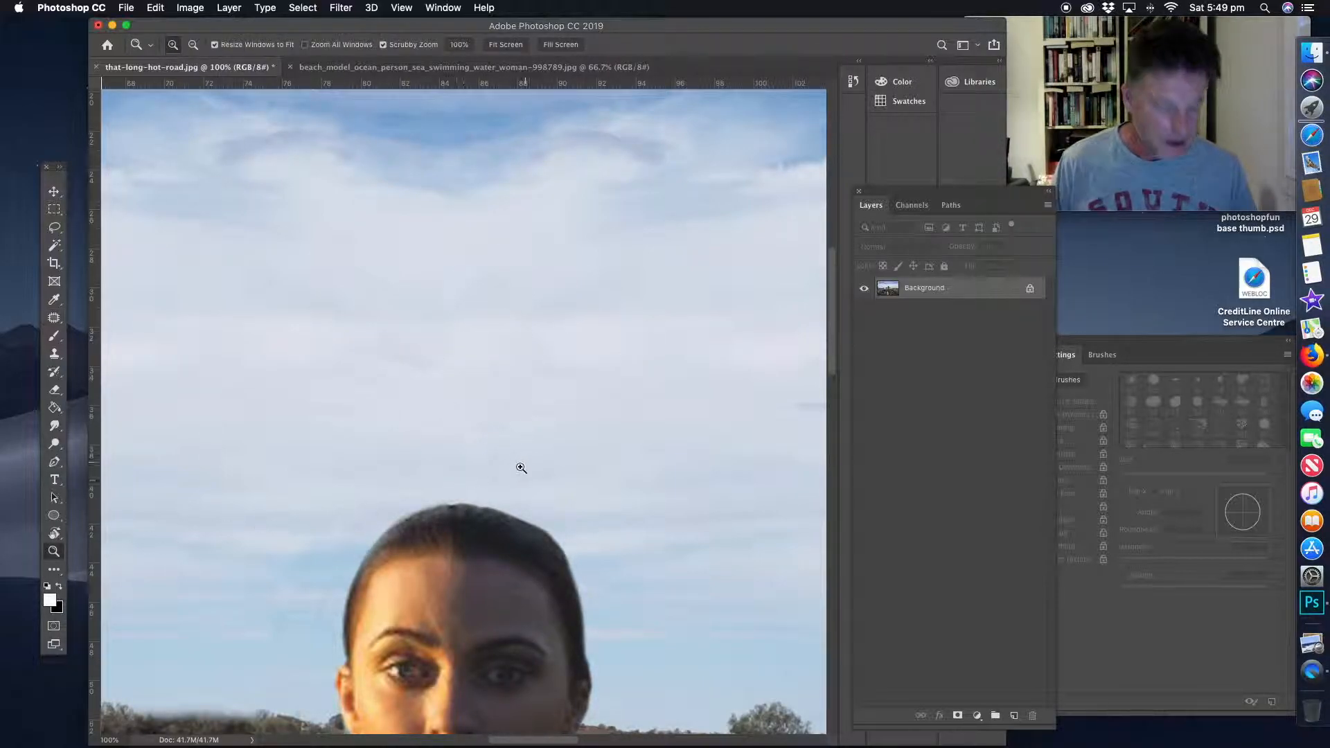
left_click(525, 467, "alt")
left_click(478, 623, "alt")
left_click(484, 628, "alt")
left_click_drag(495, 570, 483, 287)
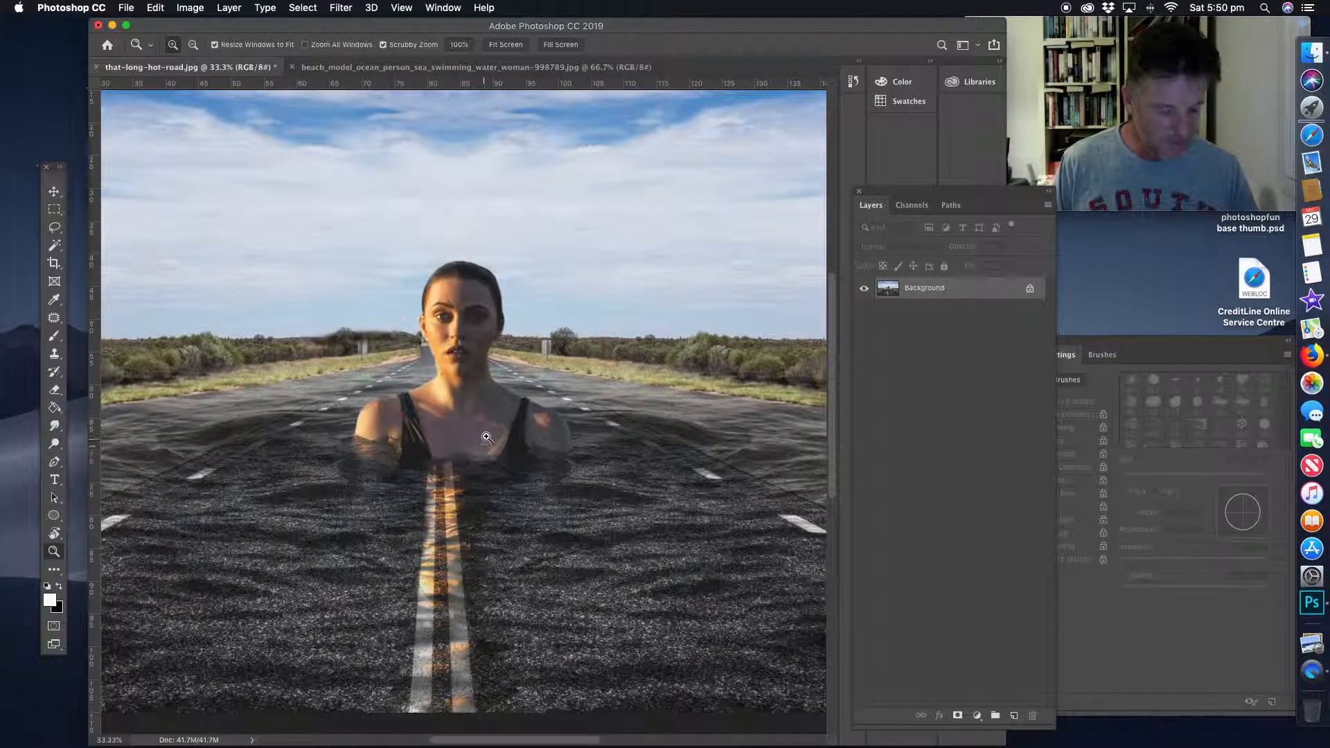
key("super+r")
left_click_drag(495, 390, 529, 415)
key("super+r")
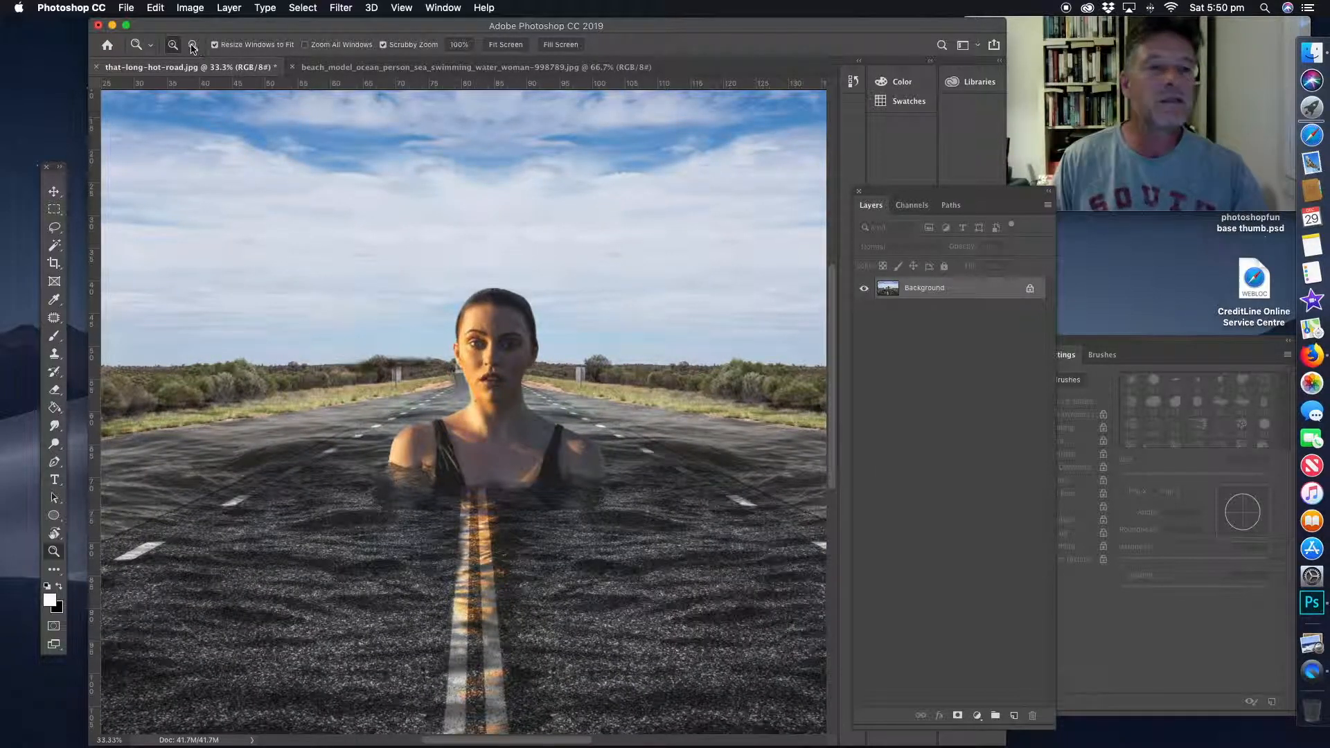
left_click(190, 8)
mouse_move(212, 49)
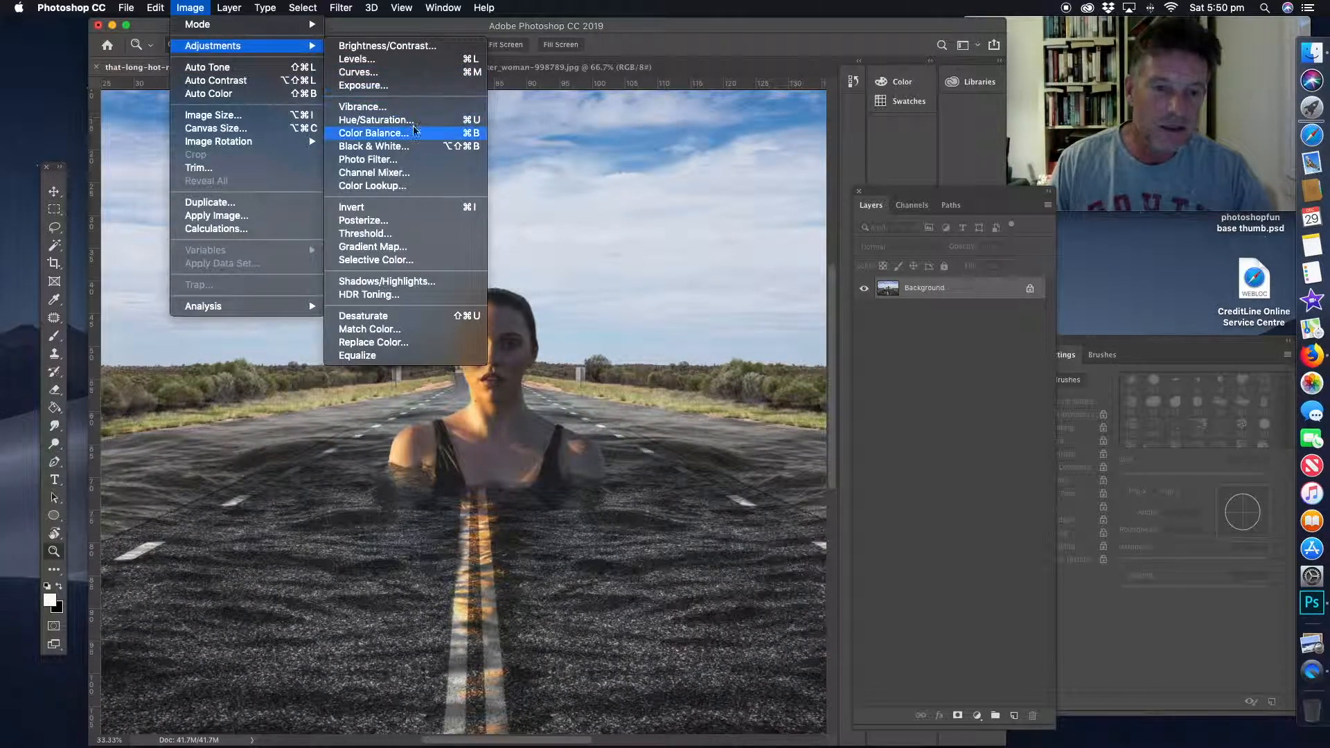
left_click(376, 120)
mouse_move(793, 161)
left_mouse_down()
mouse_move(773, 163)
mouse_move(811, 167)
mouse_move(791, 162)
left_mouse_up()
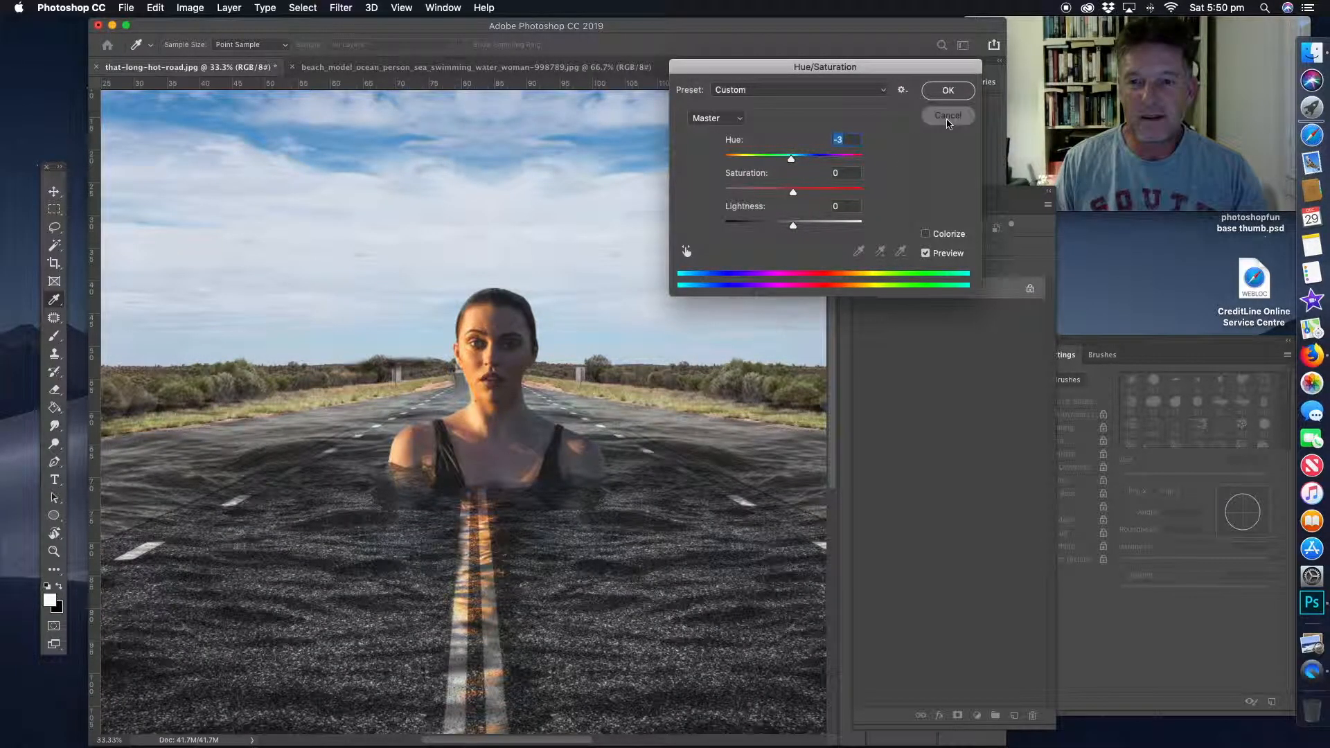
left_click(948, 116)
- Reduce the saturation of the Cyans to -94 with a Hue/Saturation adjustment on the Background layer and apply it
left_click(190, 8)
mouse_move(208, 45)
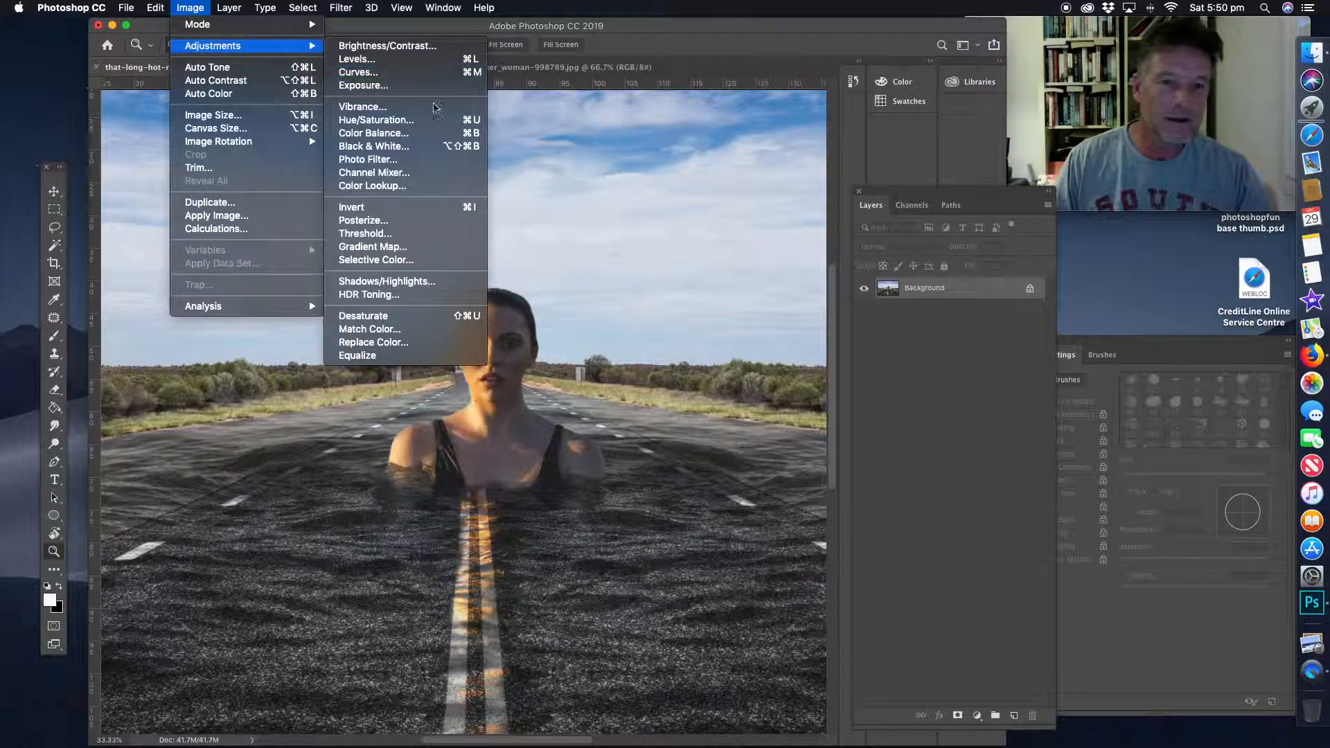
left_click(388, 119)
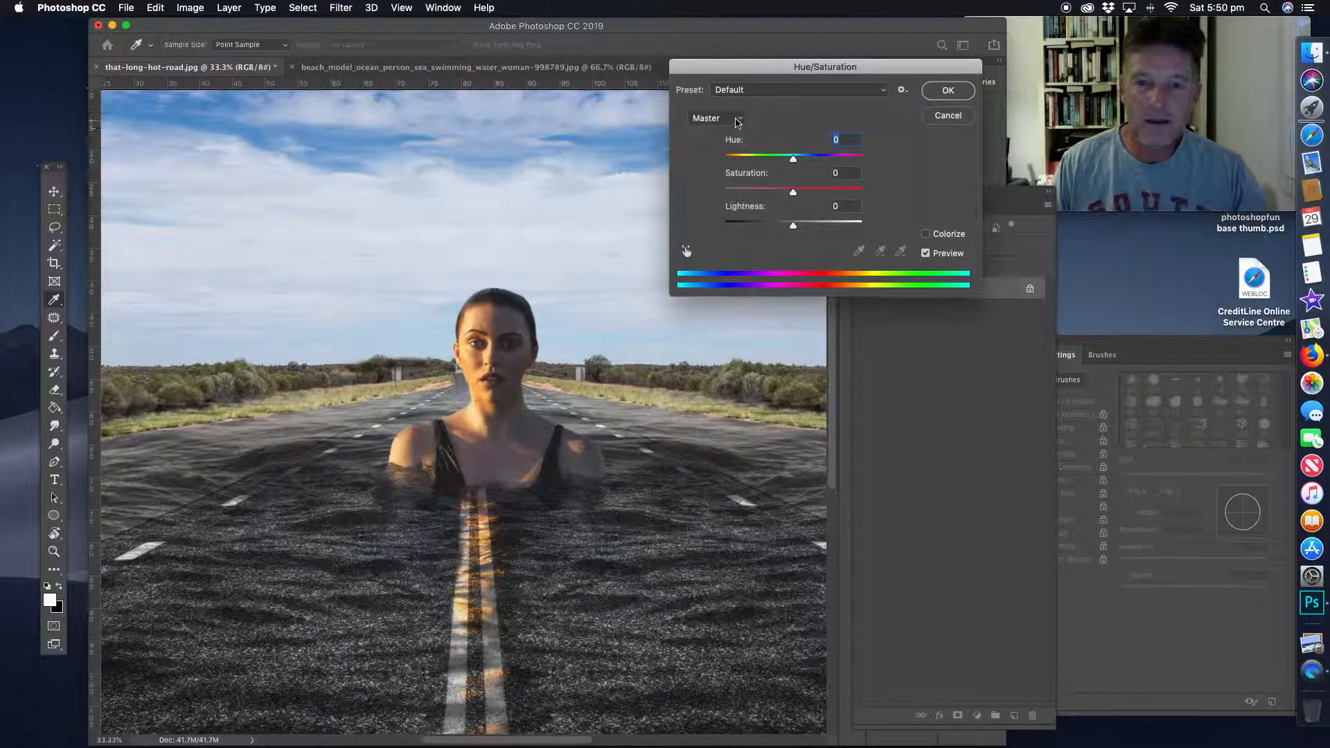
left_click(737, 123)
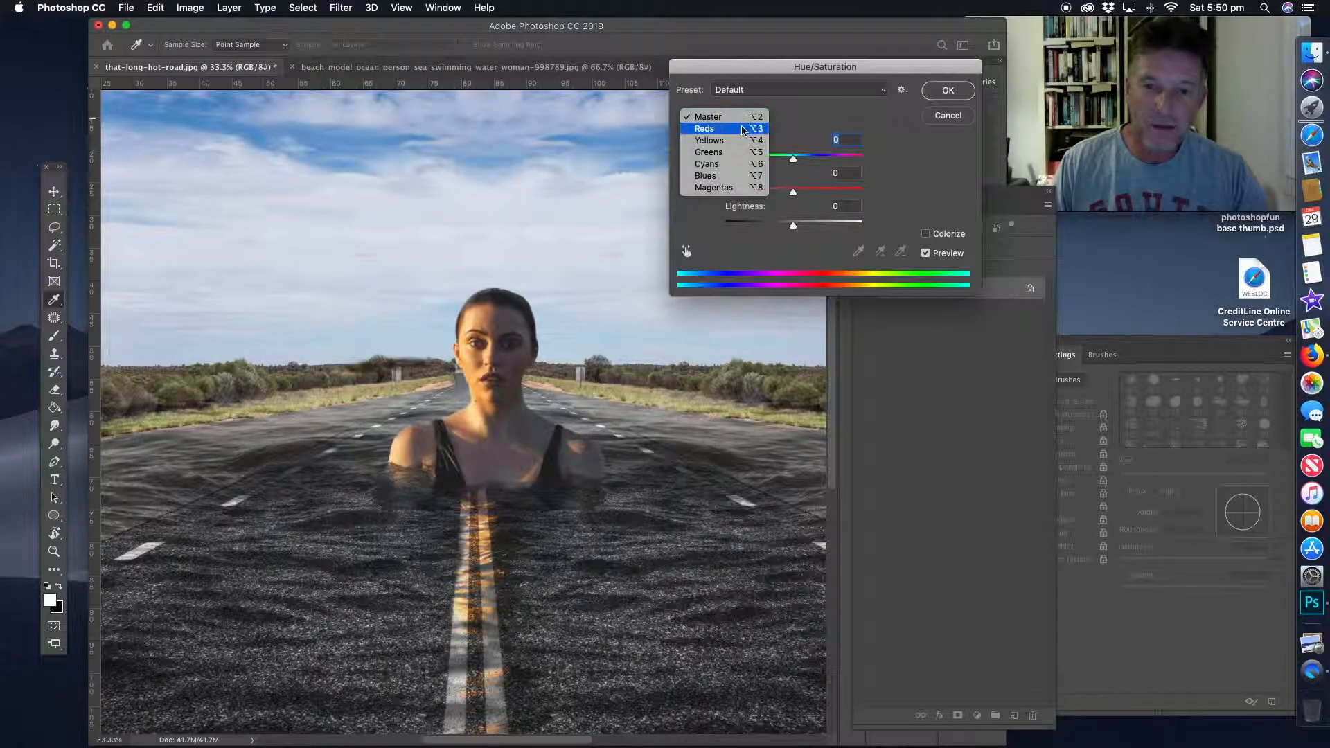
left_click(732, 164)
left_click_drag(793, 191, 729, 193)
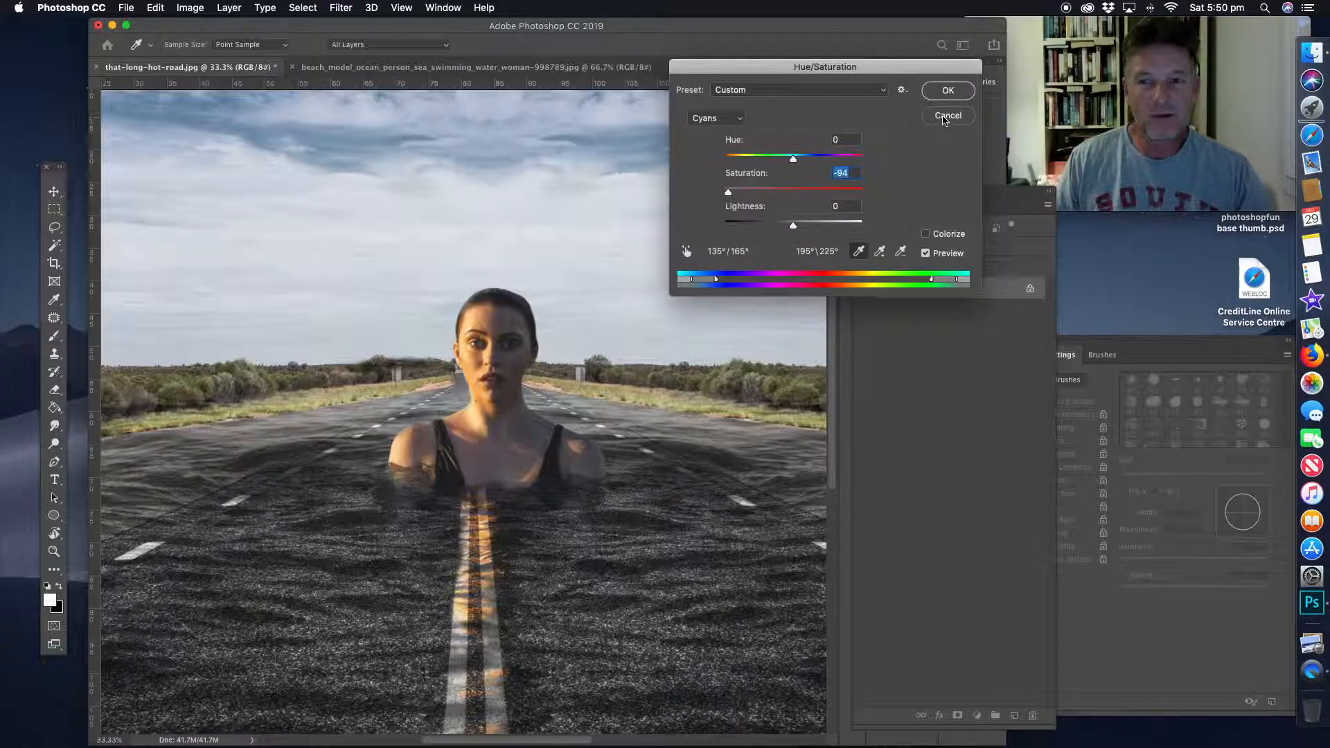
left_click(946, 92)
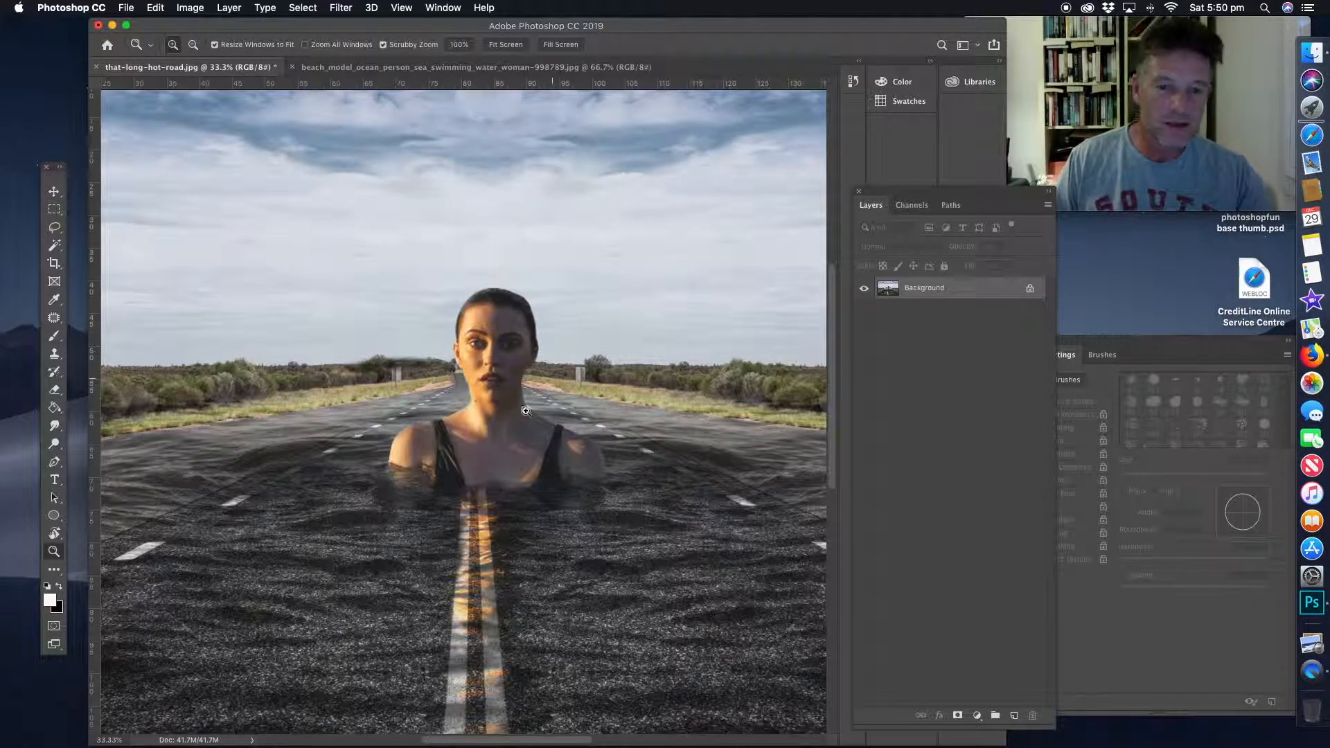
- Start another Hue/Saturation adjustment, try the Yellows at -100 saturation, and settle on +2
left_click(191, 8)
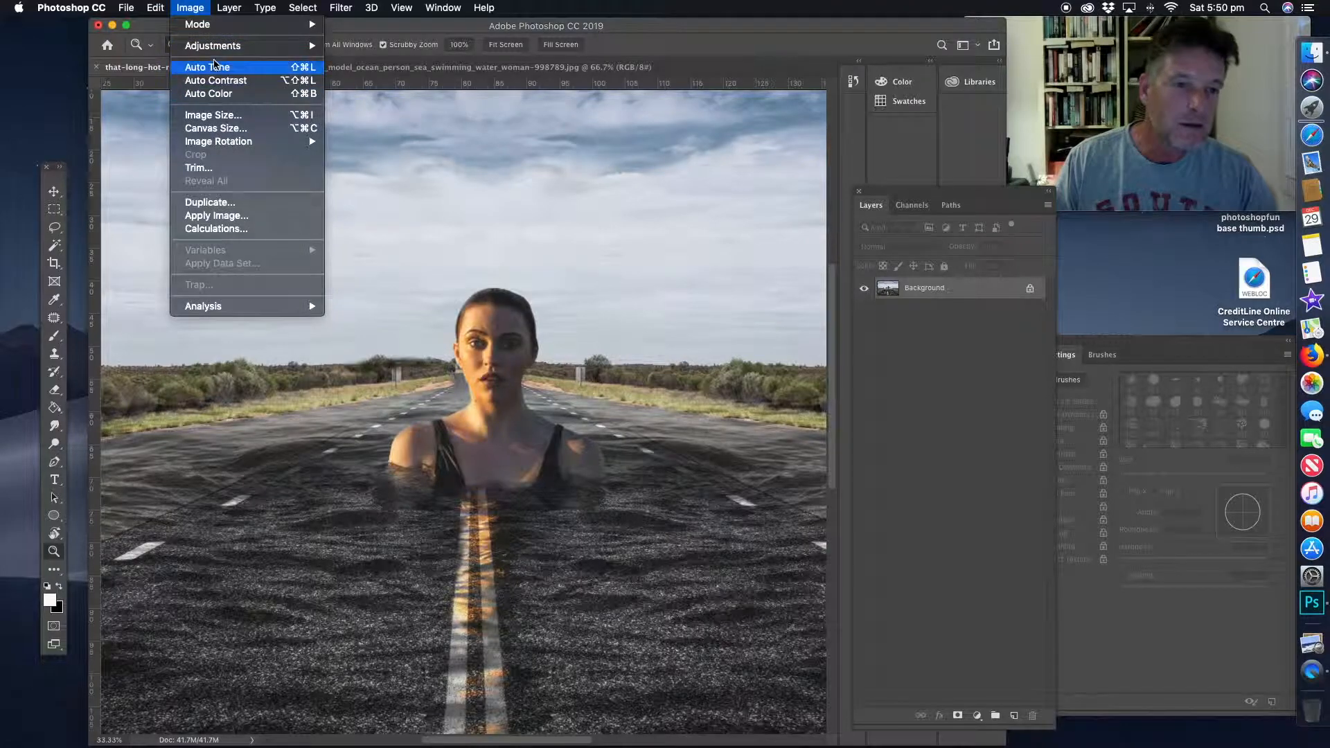
mouse_move(220, 47)
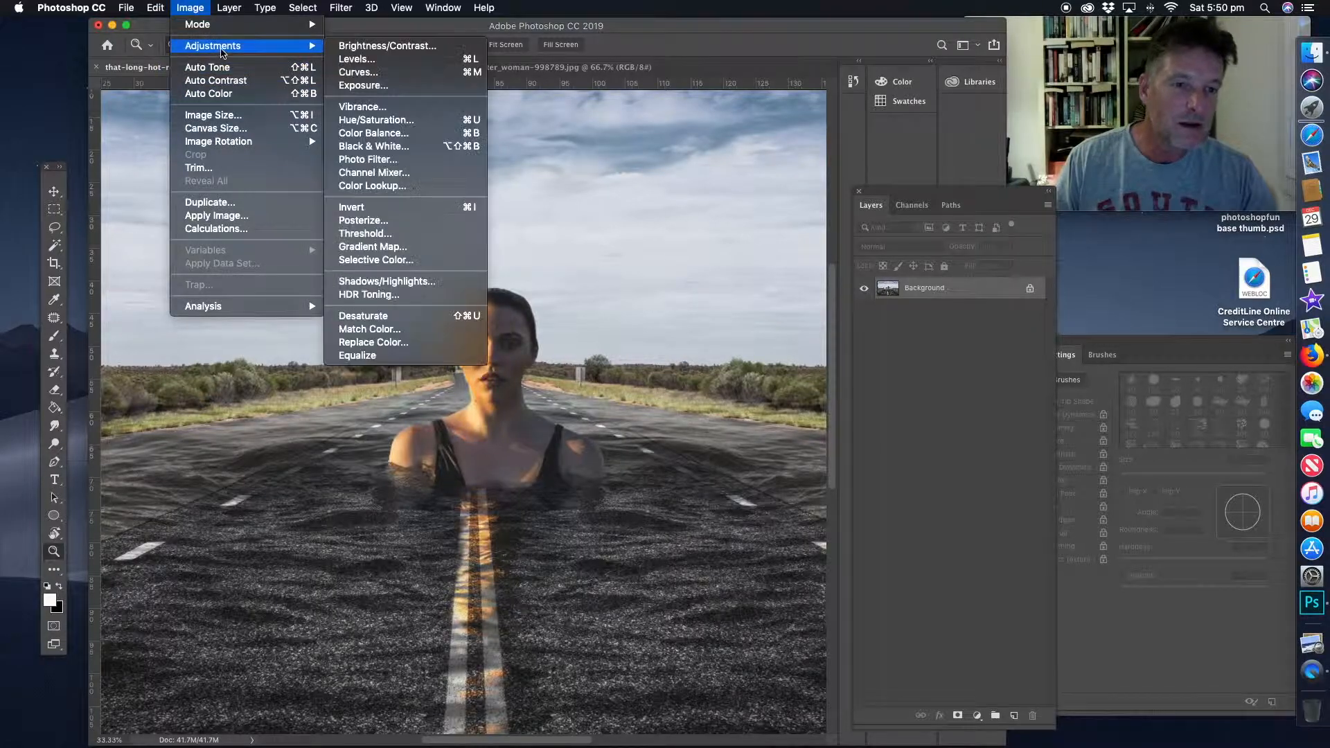
left_click(385, 119)
left_click(739, 117)
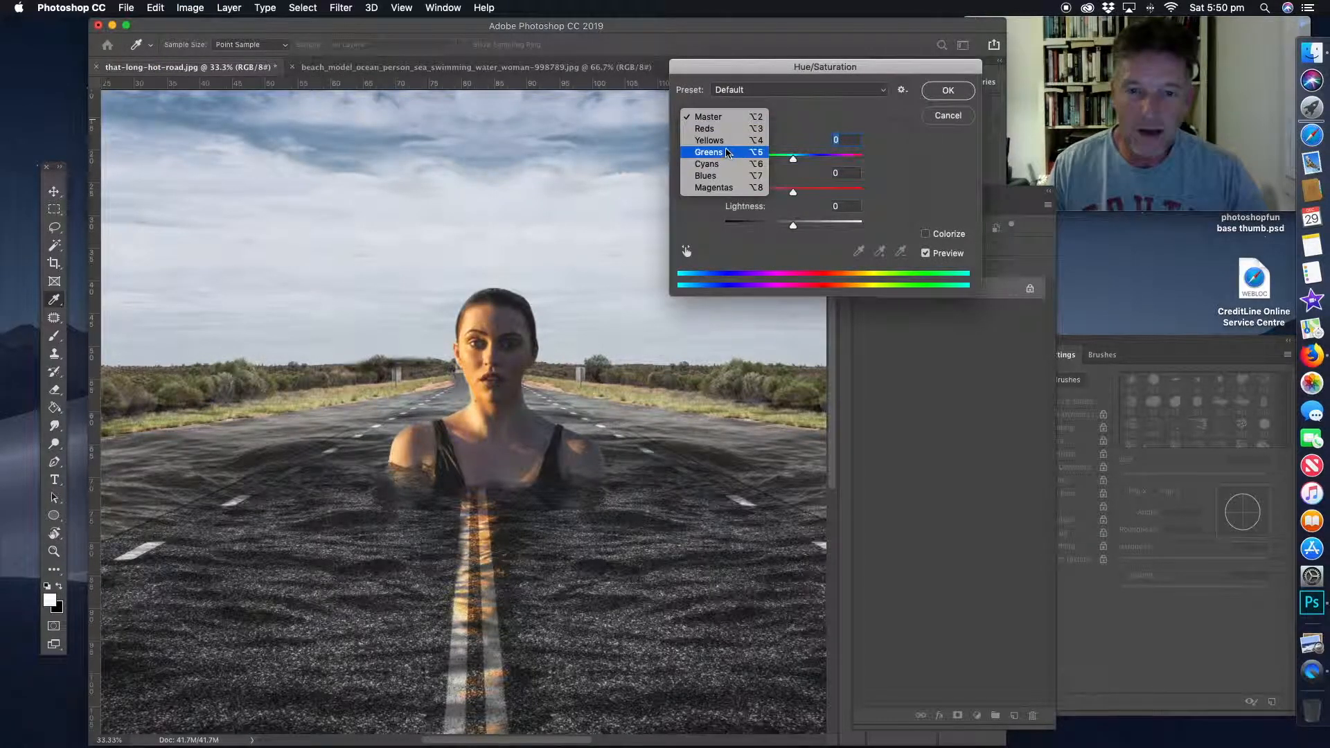
left_click(726, 141)
left_click_drag(793, 196, 684, 192)
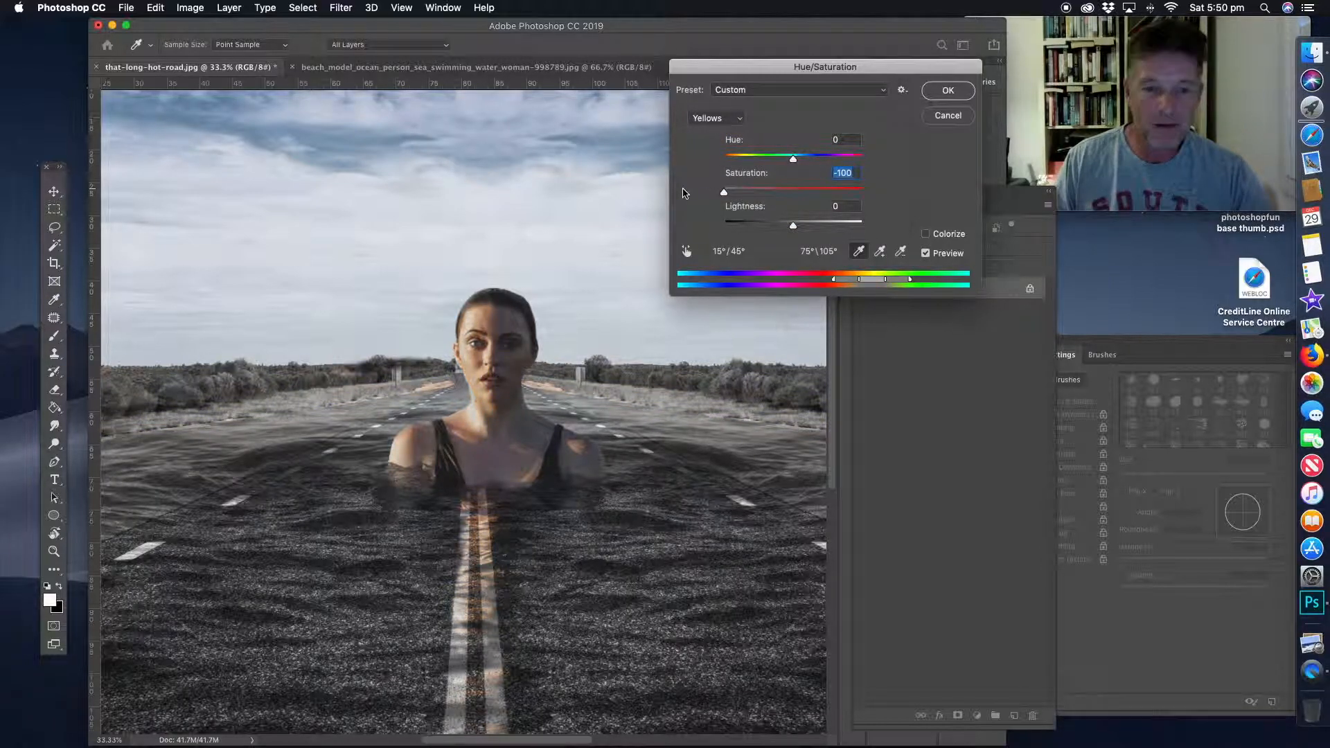
left_click_drag(724, 194, 793, 194)
- Try the Reds at -65 saturation, settle on +9, and apply the Hue/Saturation adjustment
left_click(726, 118)
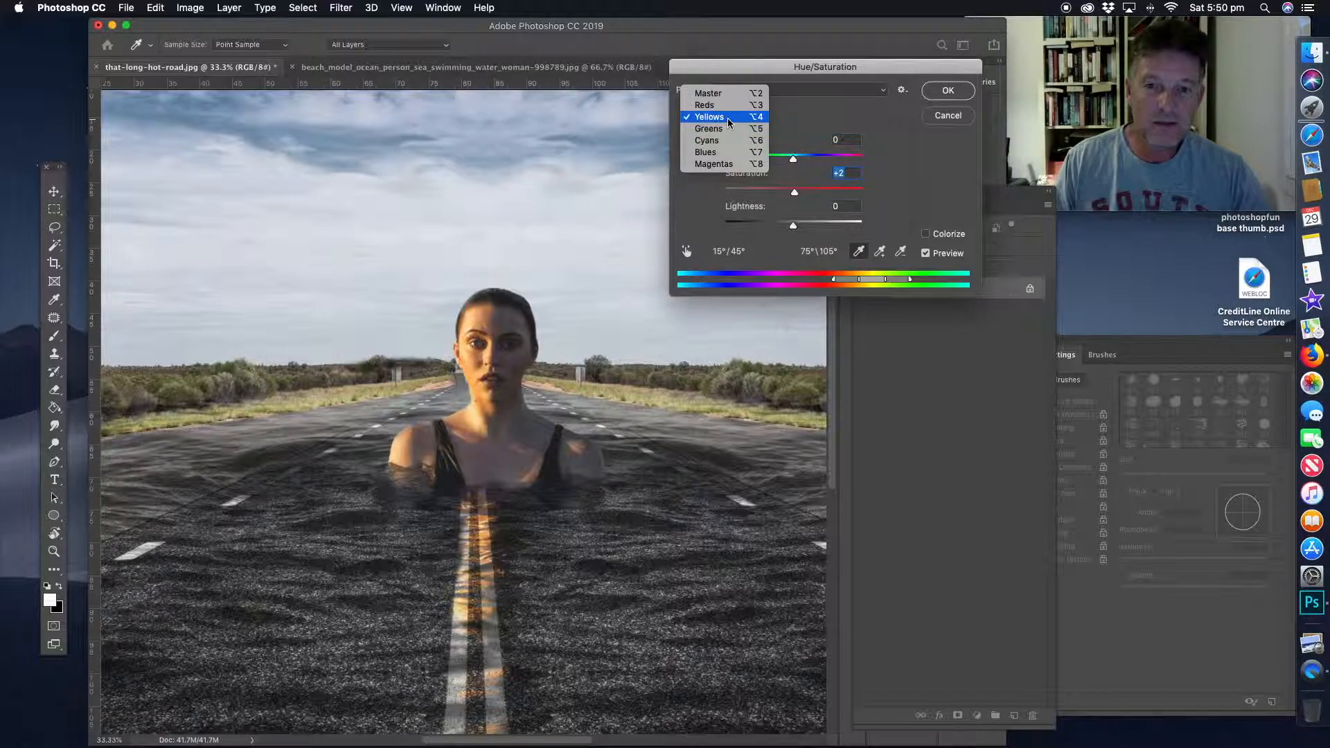
left_click(706, 105)
left_click_drag(795, 194, 747, 195)
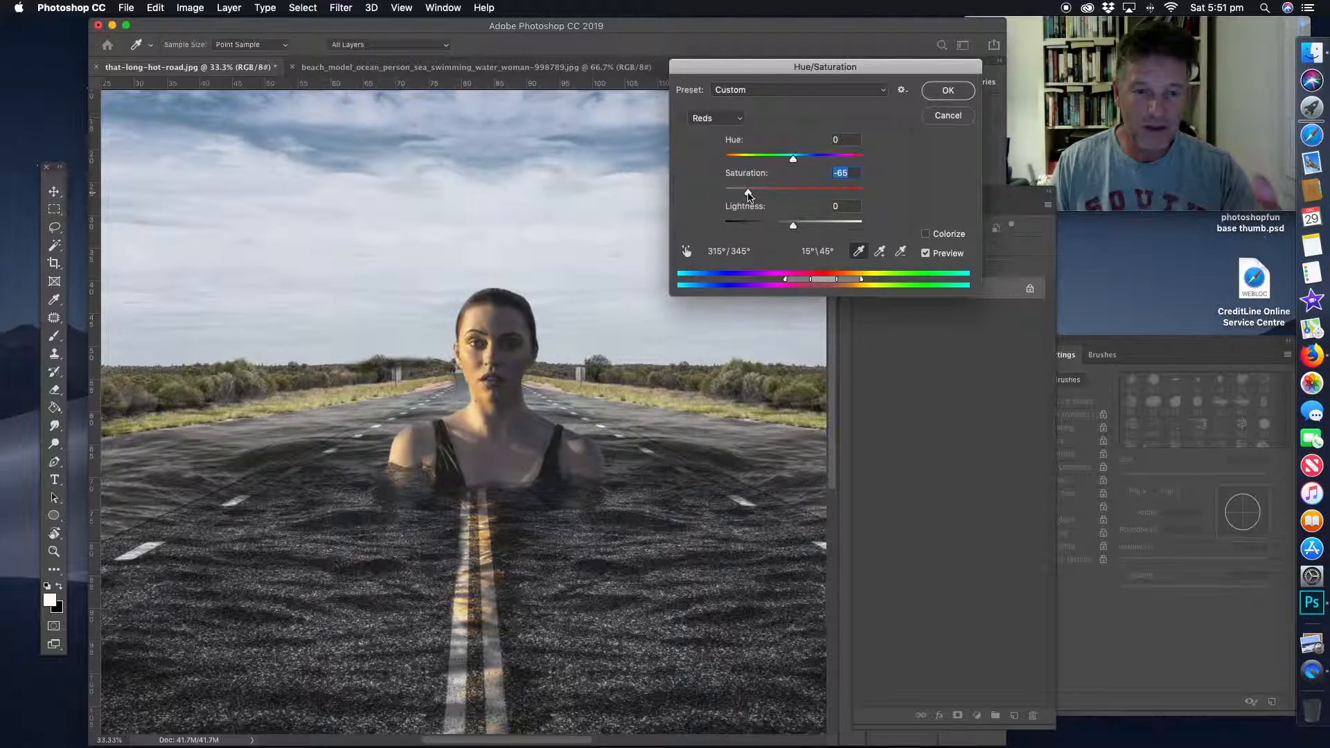
left_click_drag(748, 196, 800, 210)
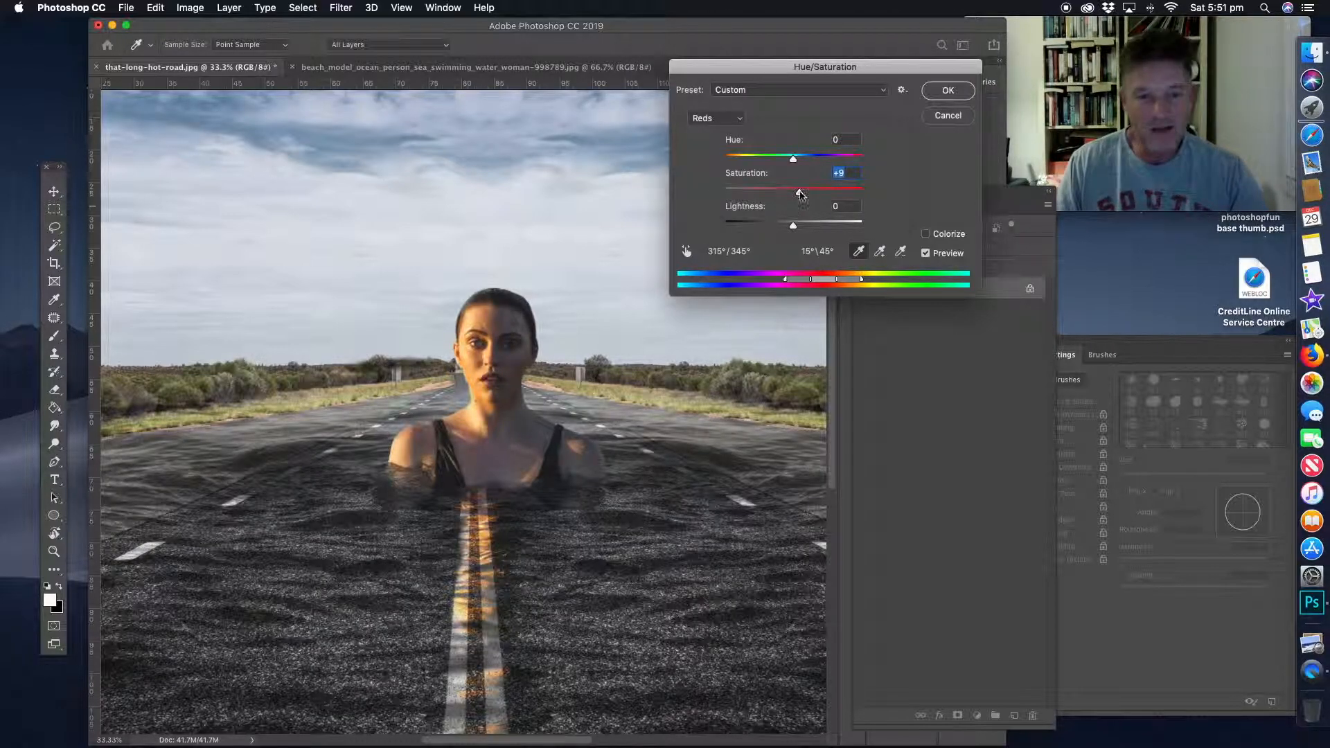
left_click(948, 91)
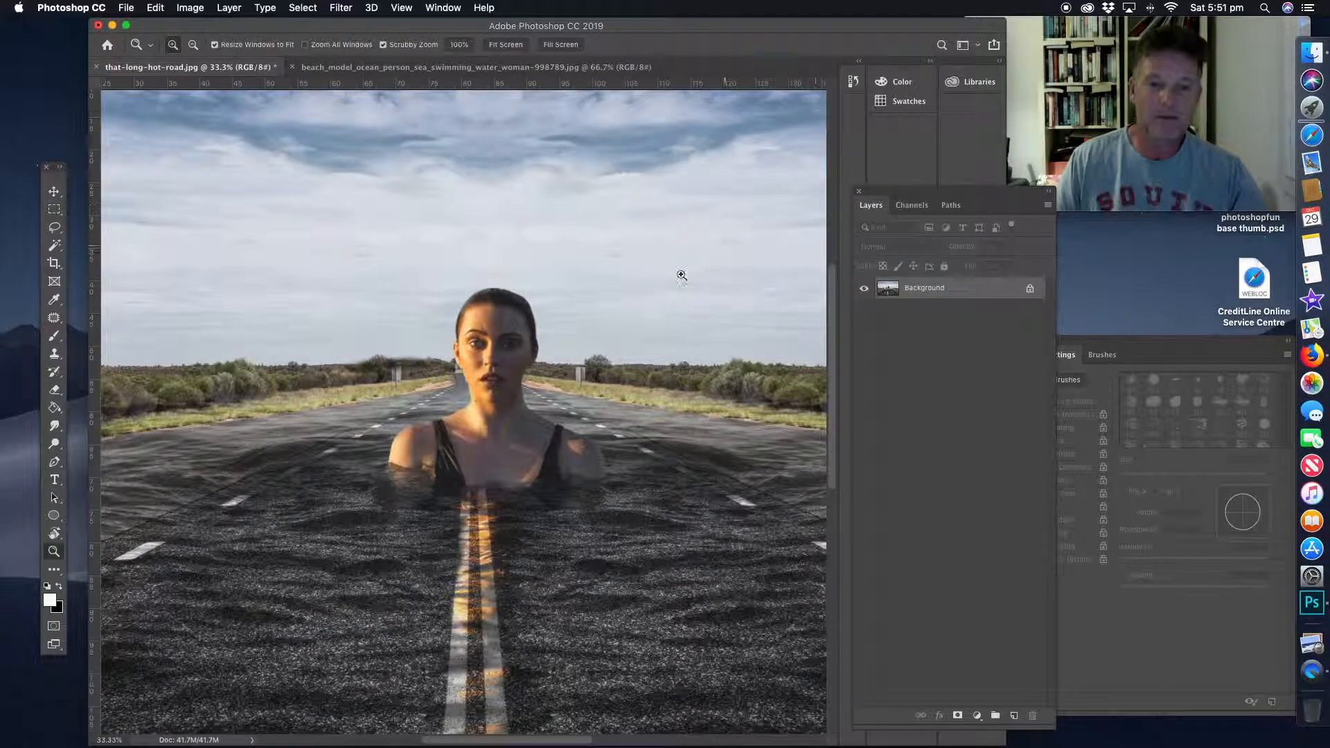
- Select and copy a wide rectangular area of about 3096 × 1764 pixels around the woman, including sky above and road below
left_click(525, 495, "alt")
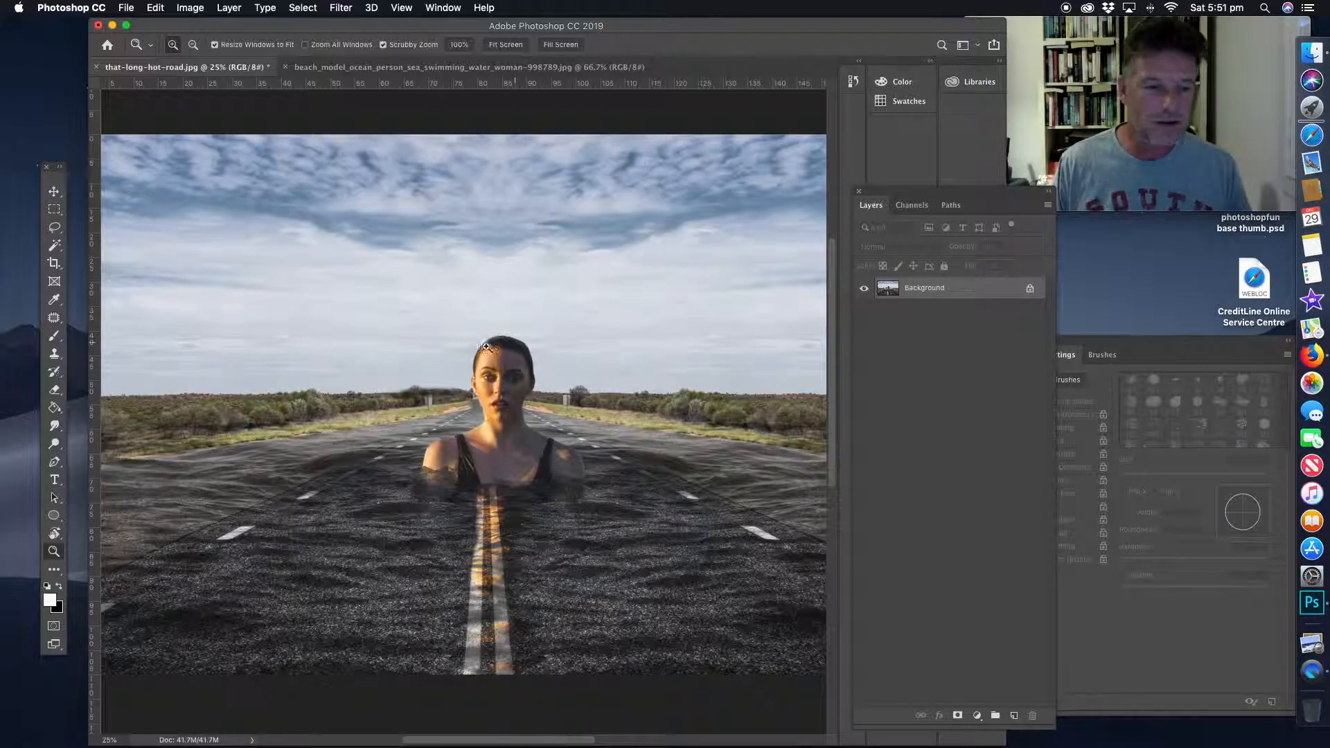
left_click(54, 210)
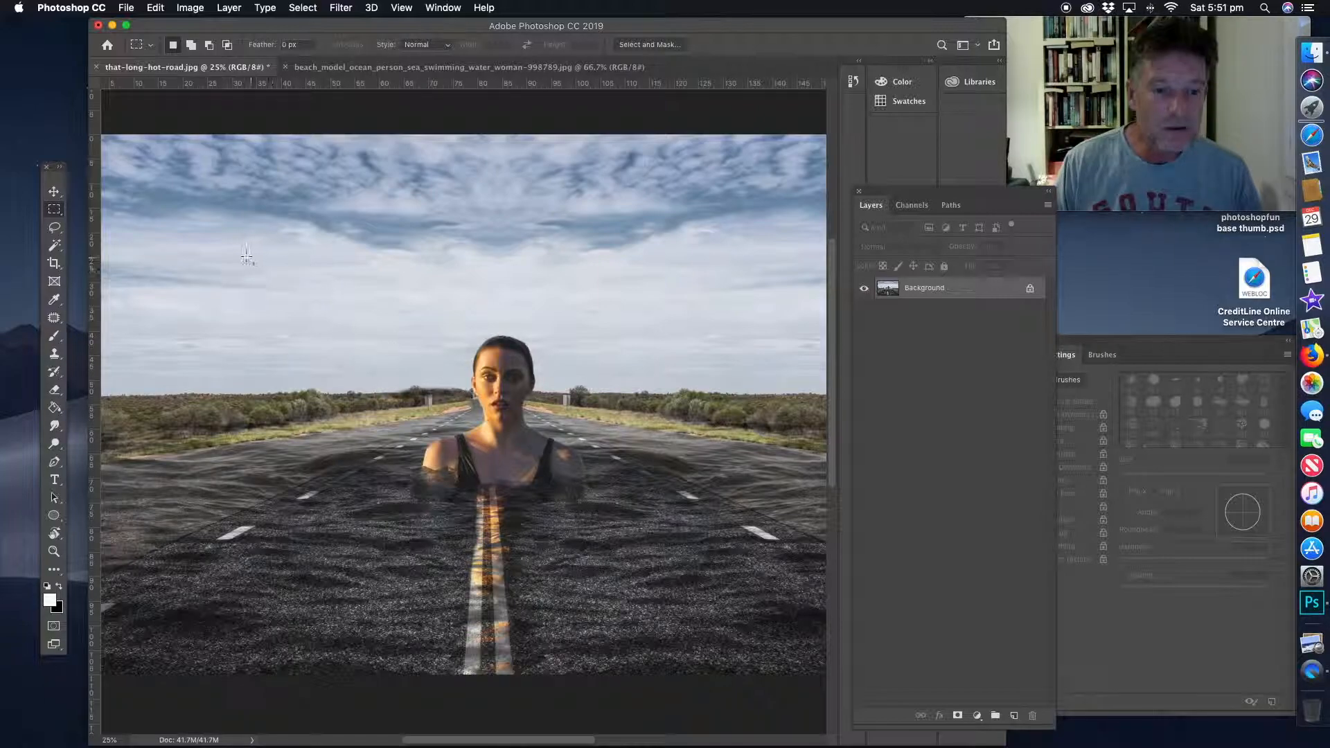
left_click_drag(231, 250, 767, 555)
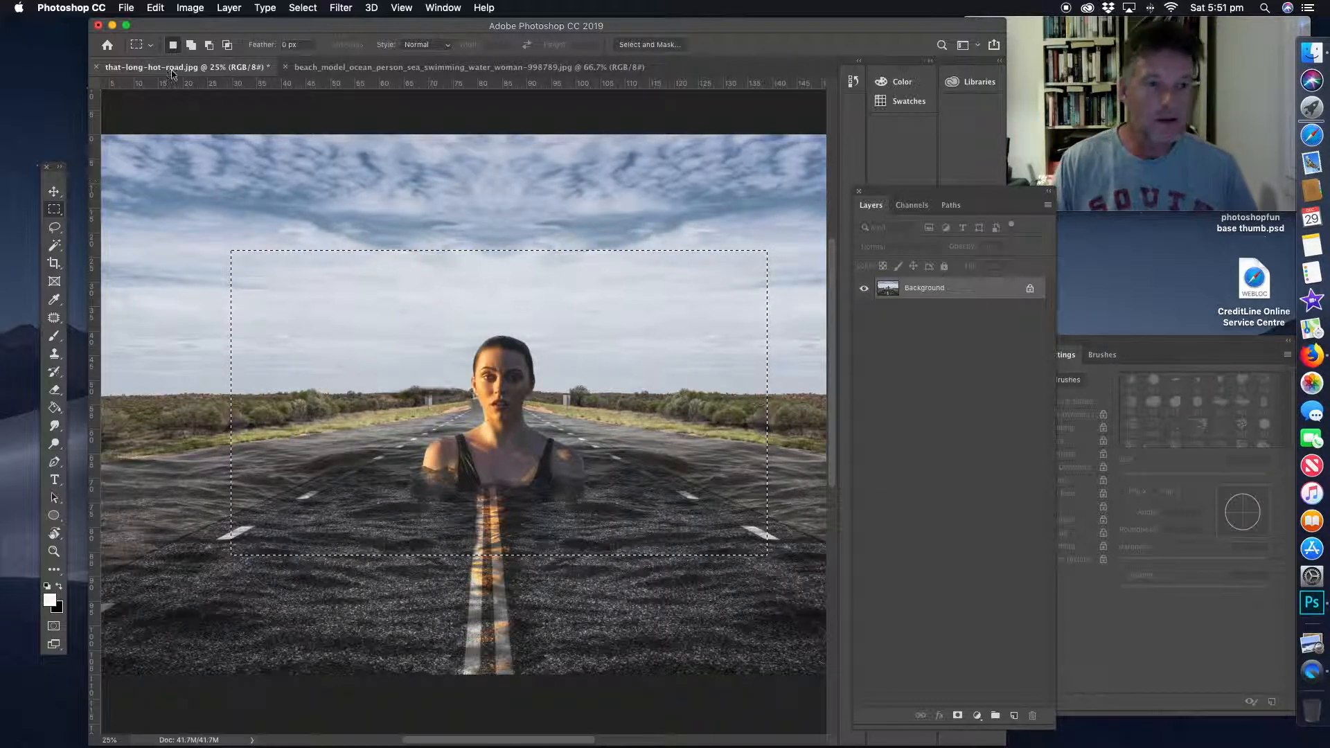
- Create a white 3096 × 1764 pixel RGB document at 72 pixels/inch from the Clipboard preset and paste the copied area into it
left_click(129, 8)
left_click(135, 25)
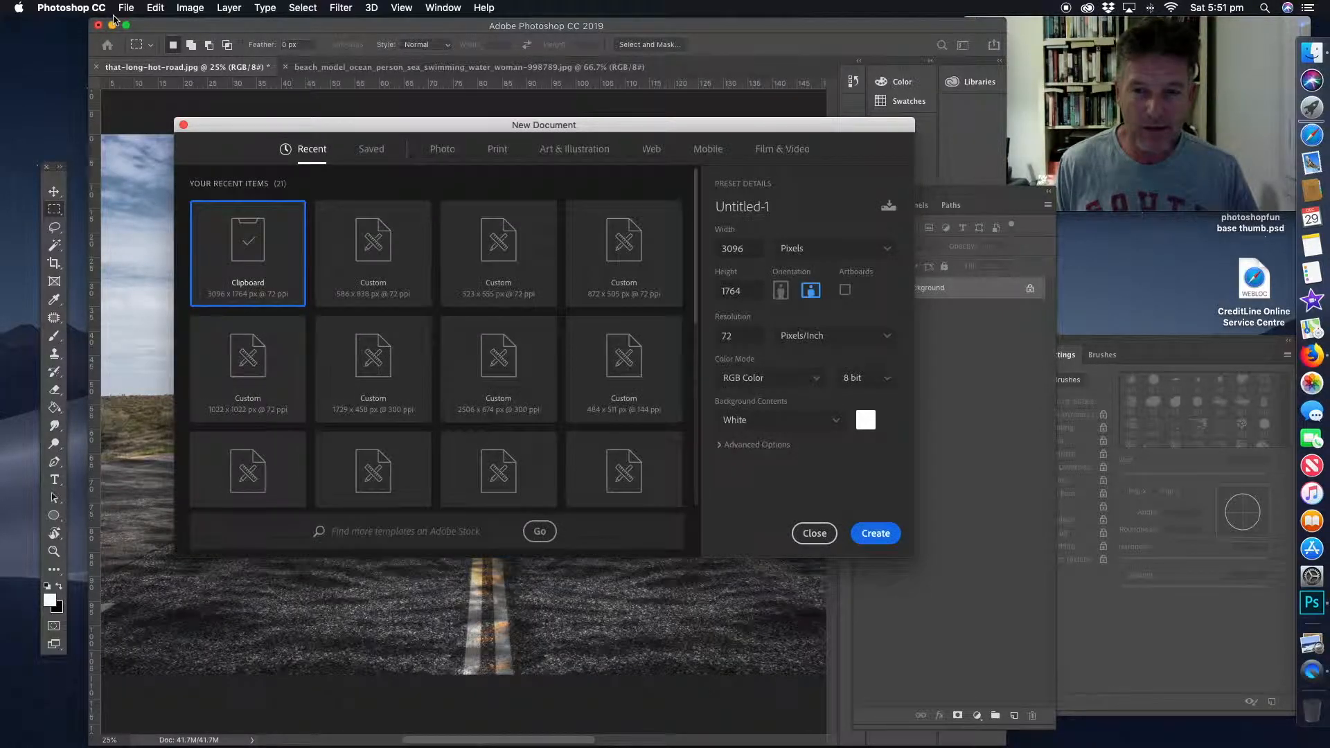
key("Return")
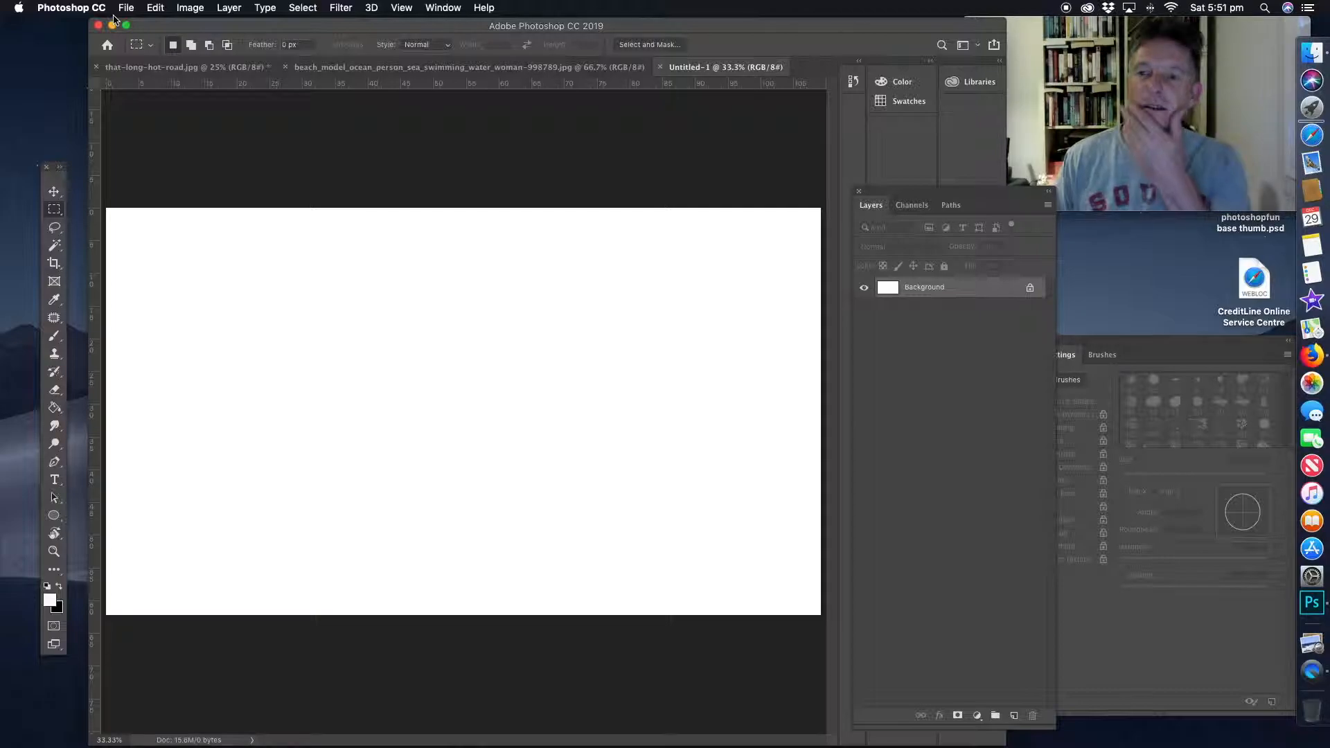
left_click(155, 7)
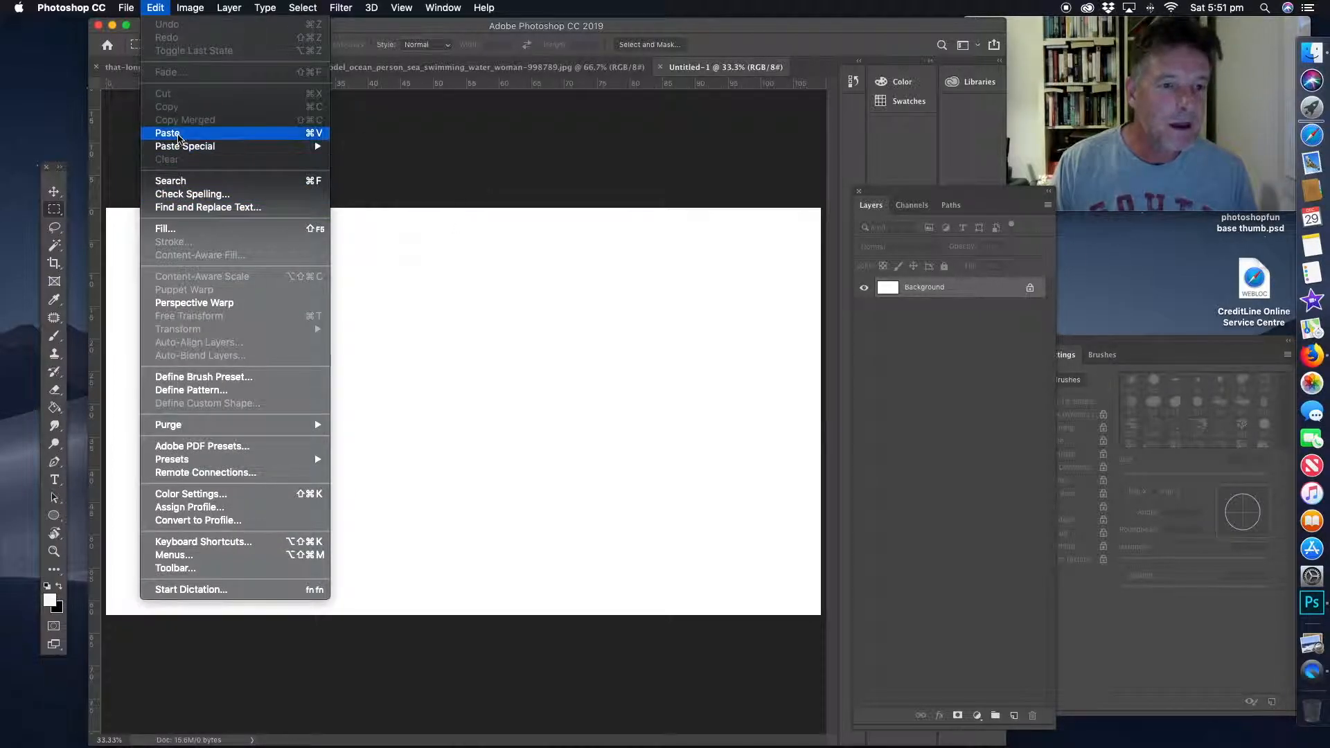
left_click(181, 133)
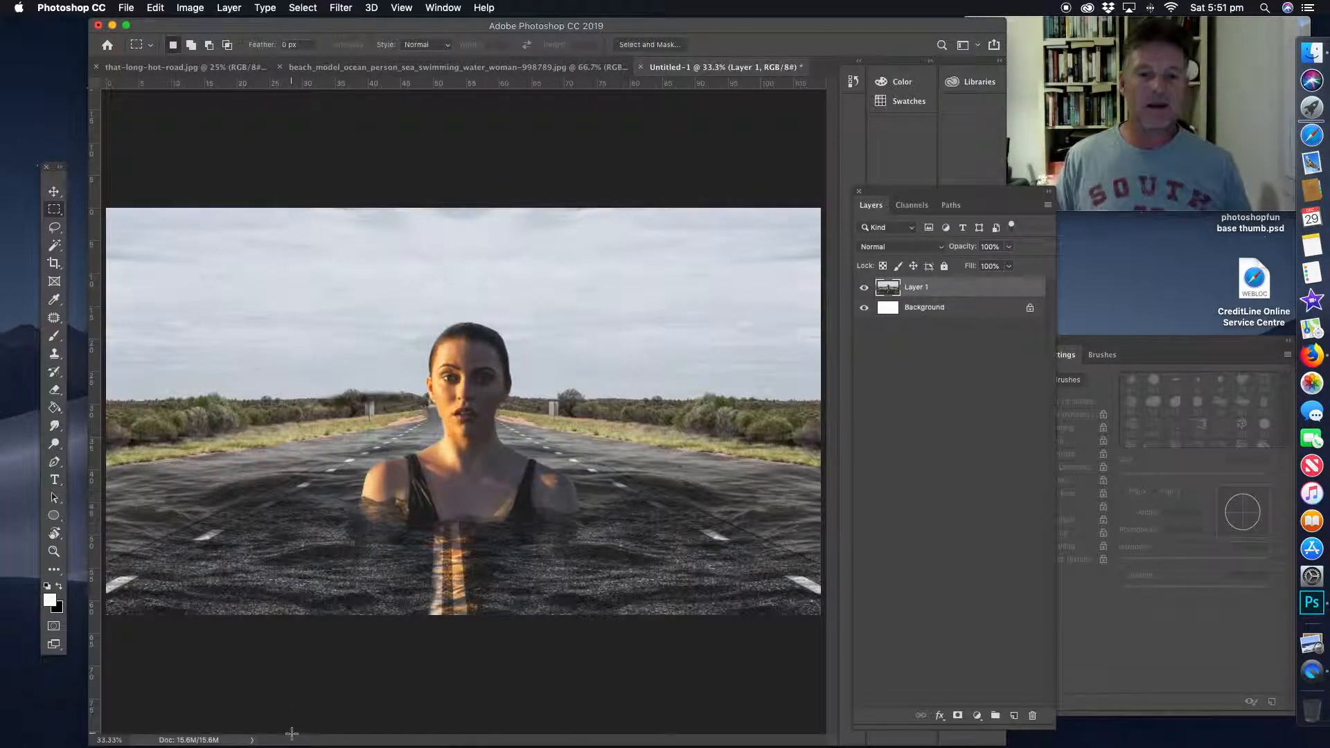